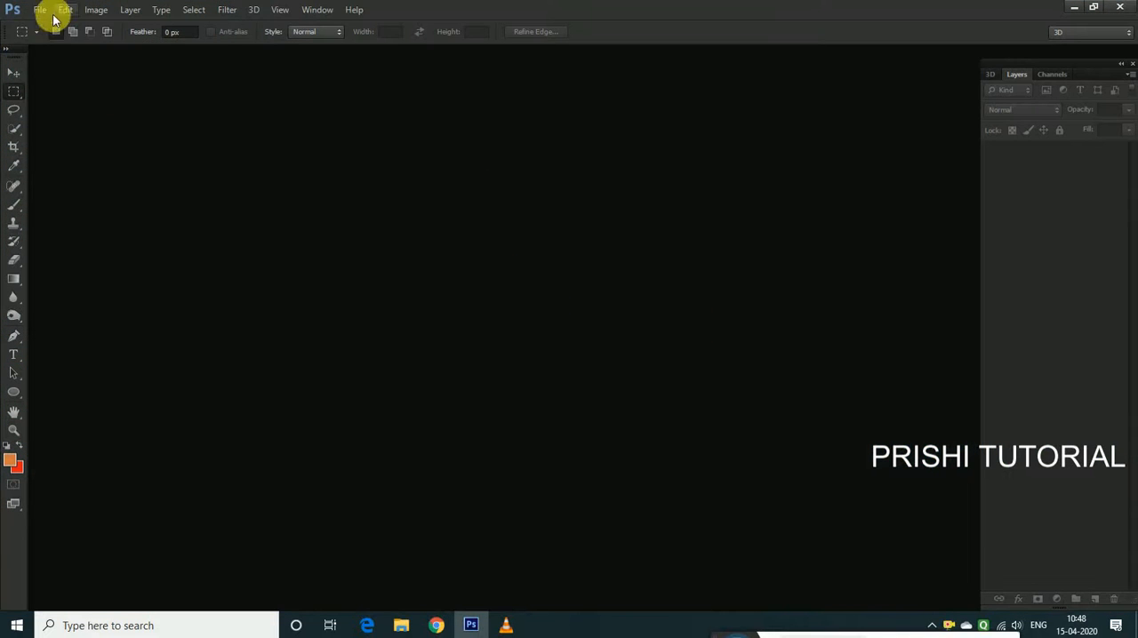
# Open the sky_stock image from the "pray for earth" folder on the Desktop
pyautogui.click(40, 10)
pyautogui.click(48, 37)
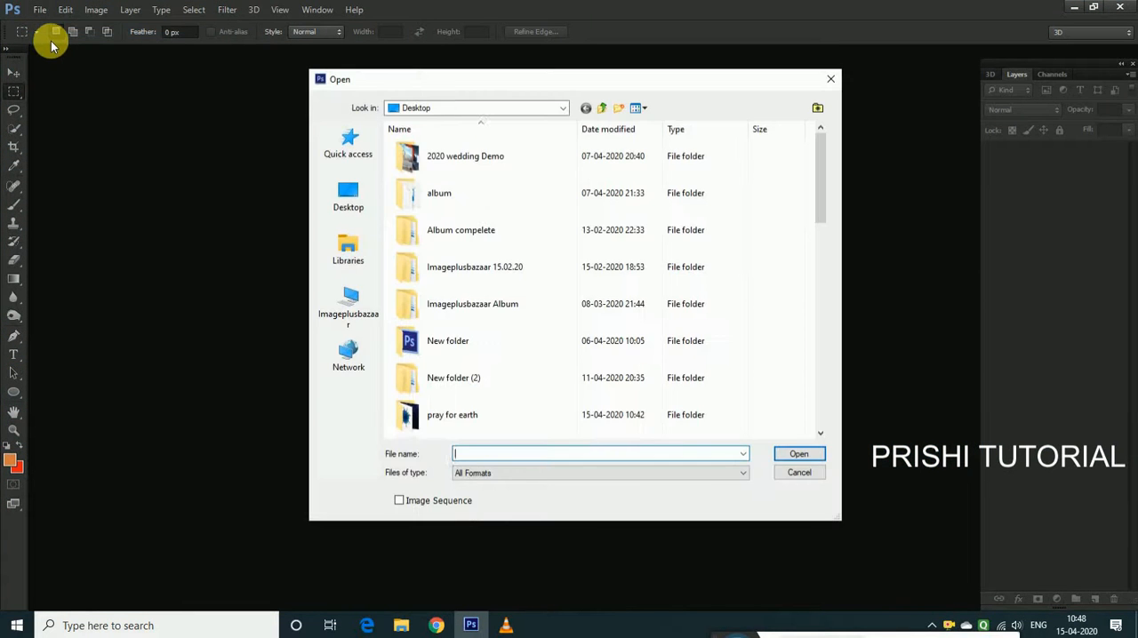
pyautogui.click(348, 198)
pyautogui.scroll(-3, 649, 373)
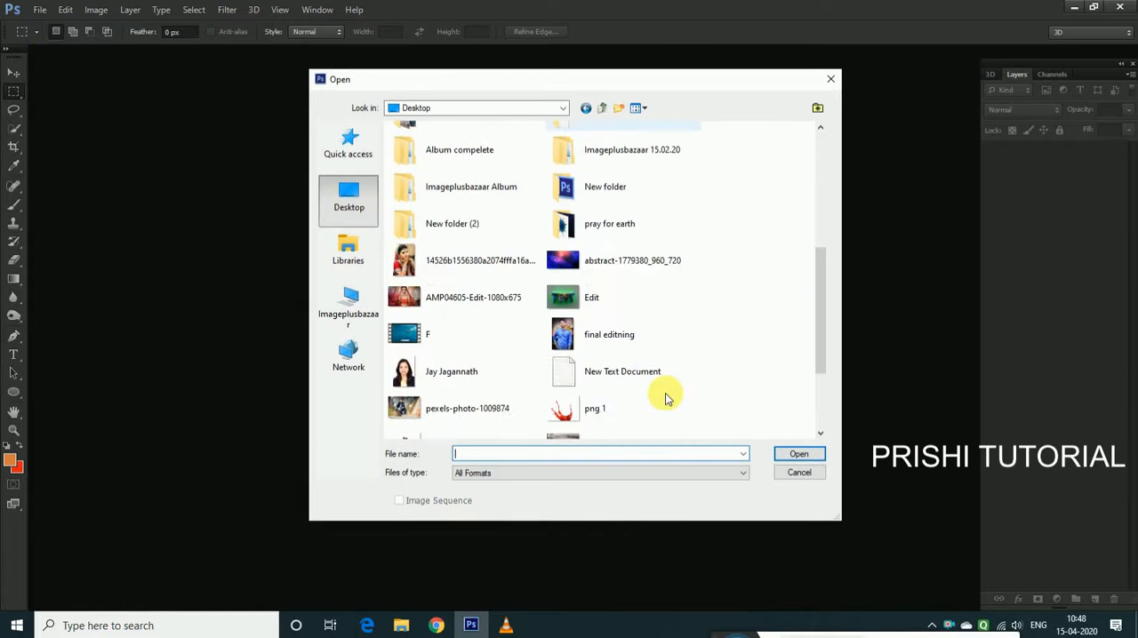
pyautogui.scroll(-3, 668, 399)
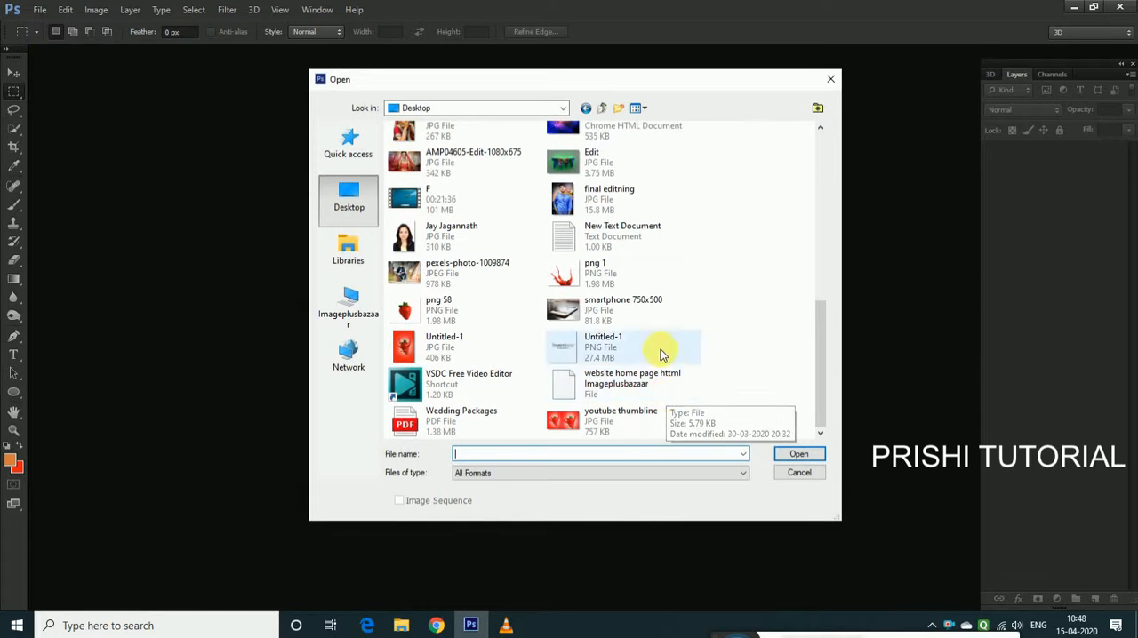
pyautogui.click(660, 351)
pyautogui.press('e')
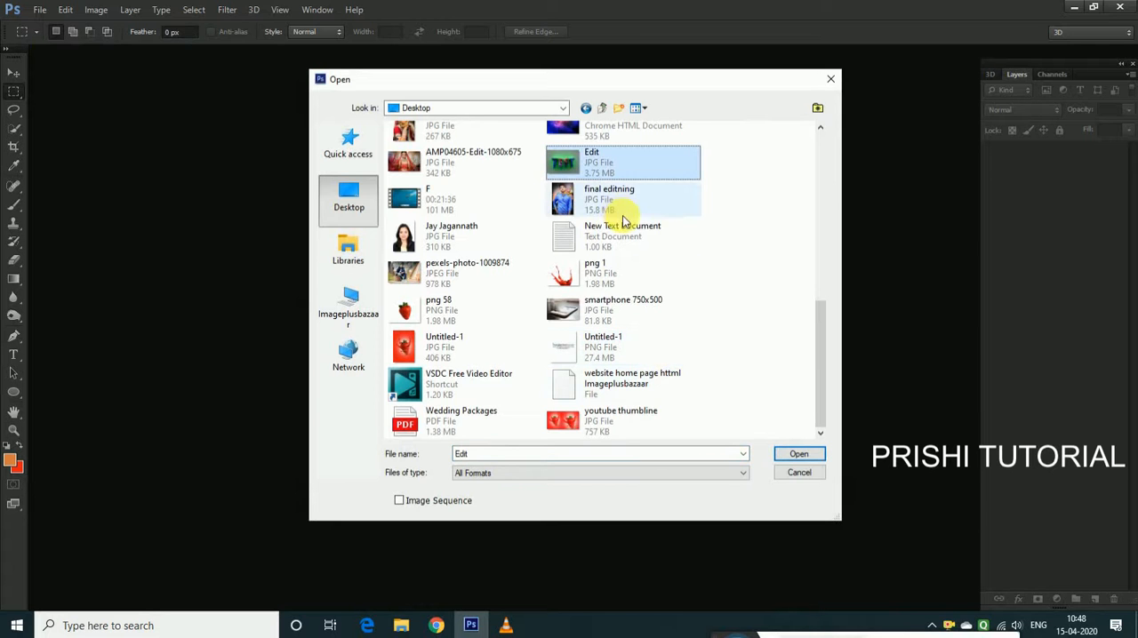
pyautogui.moveTo(812, 402); pyautogui.dragTo(821, 326)
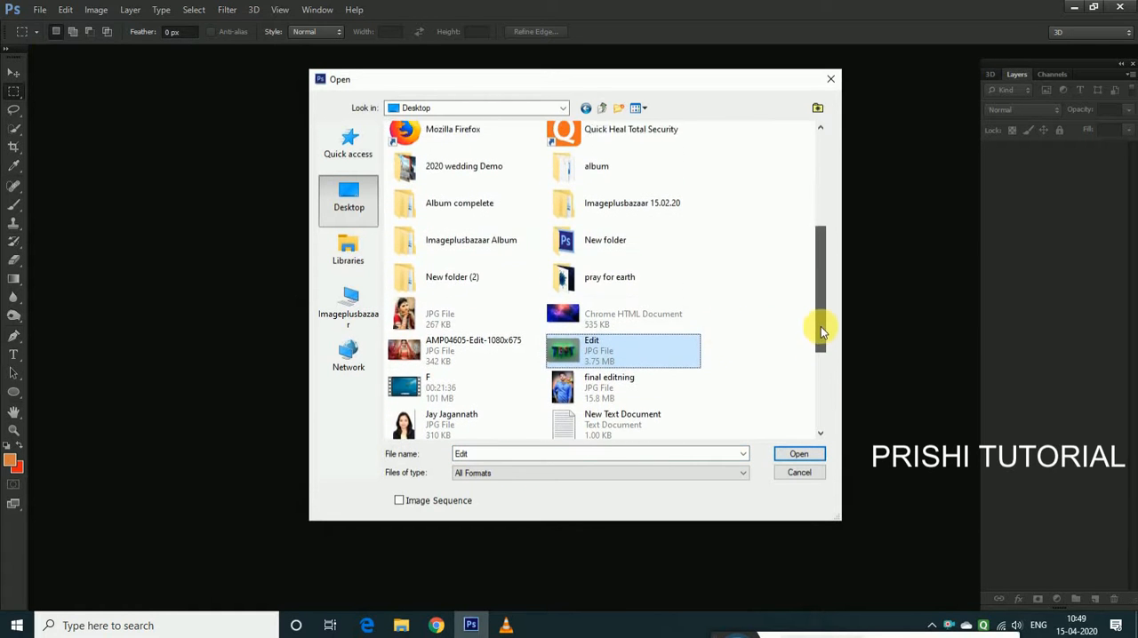
pyautogui.doubleClick(656, 286)
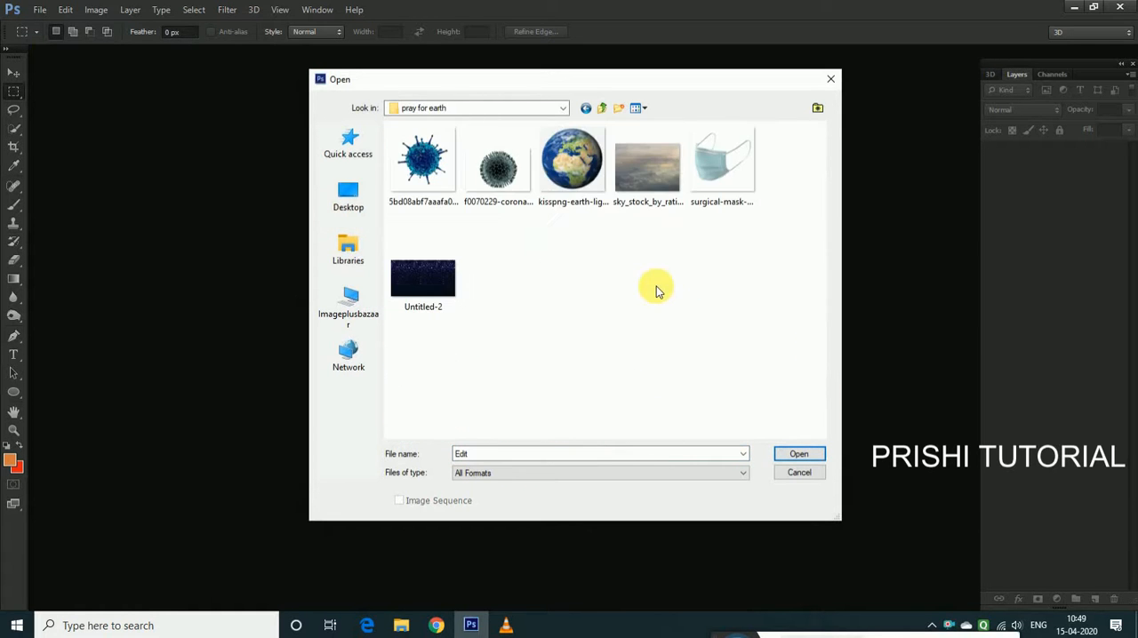
pyautogui.click(638, 204)
pyautogui.click(799, 457)
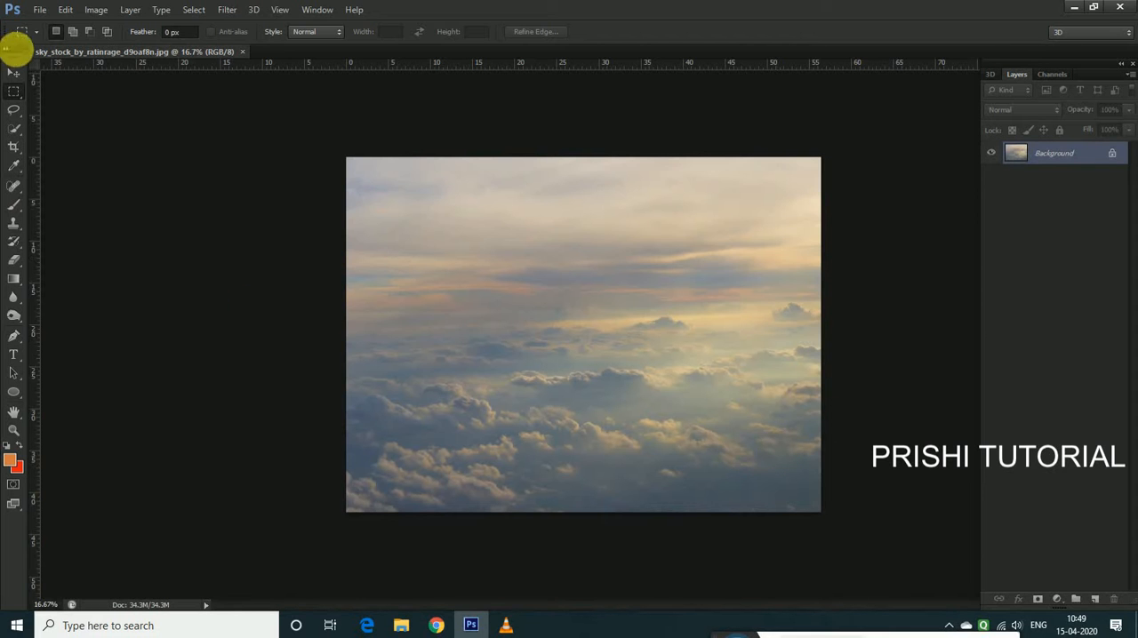
# Darken the sky with Levels, using midtones 0.68, input white 241 and a reduced output white level
pyautogui.click(14, 73)
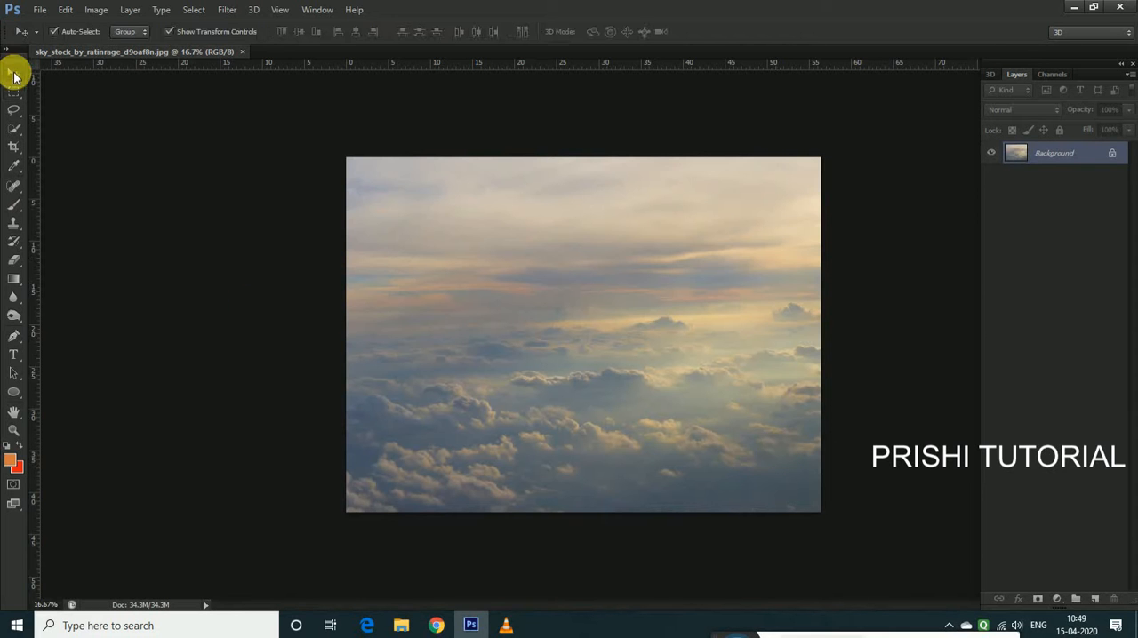
pyautogui.click(94, 10)
pyautogui.moveTo(111, 51)
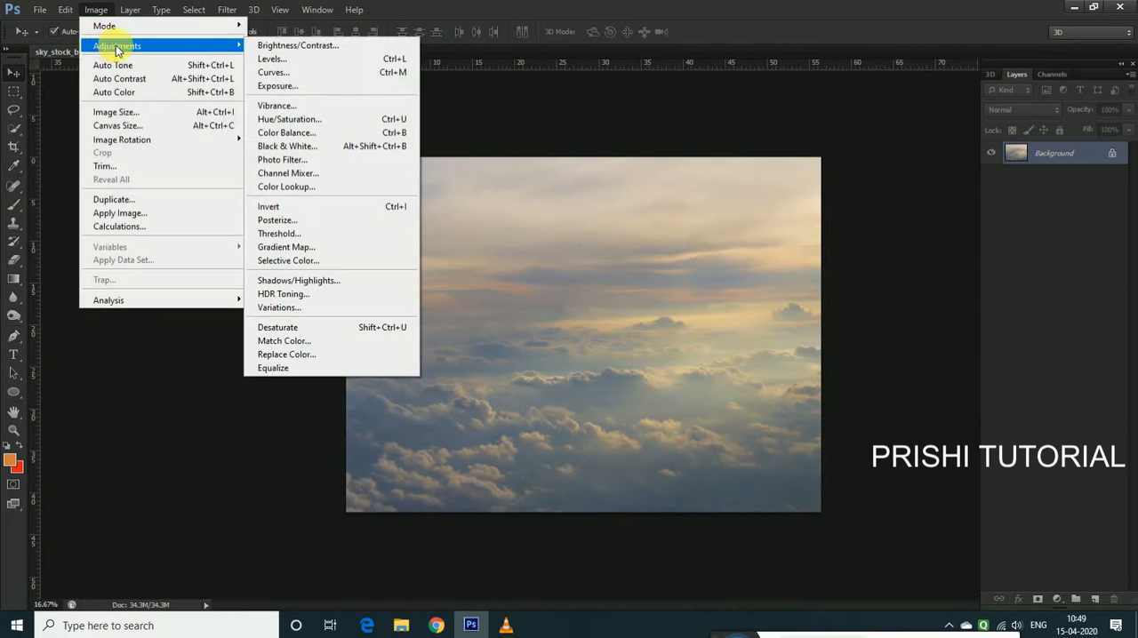
pyautogui.click(286, 60)
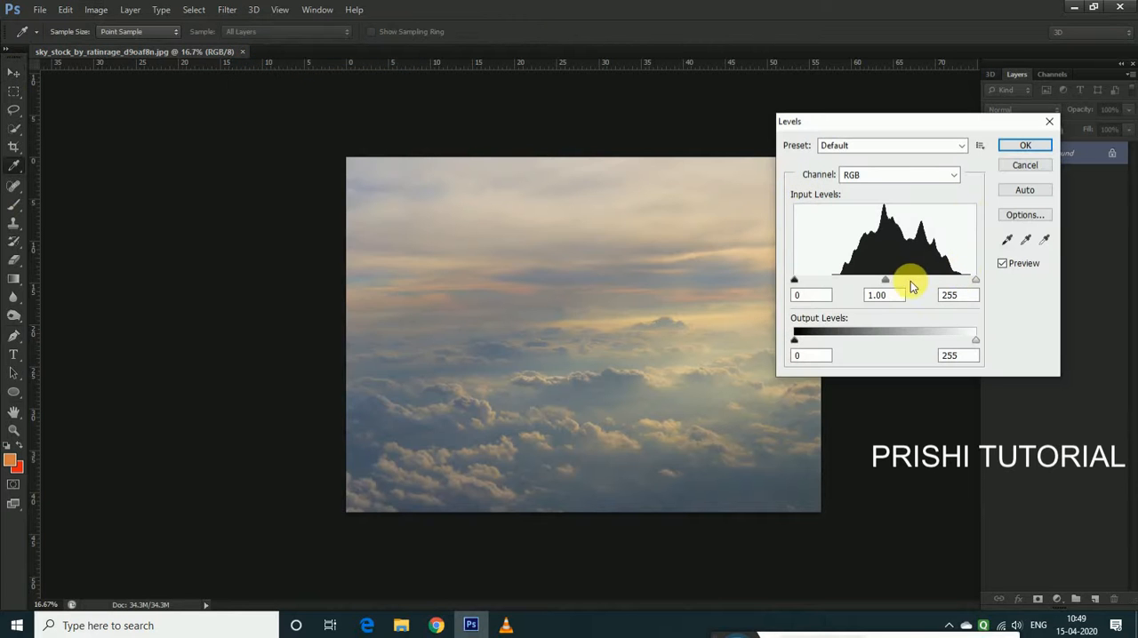
pyautogui.moveTo(893, 283); pyautogui.dragTo(908, 281)
pyautogui.moveTo(975, 340); pyautogui.dragTo(938, 340)
pyautogui.moveTo(975, 281); pyautogui.dragTo(966, 278)
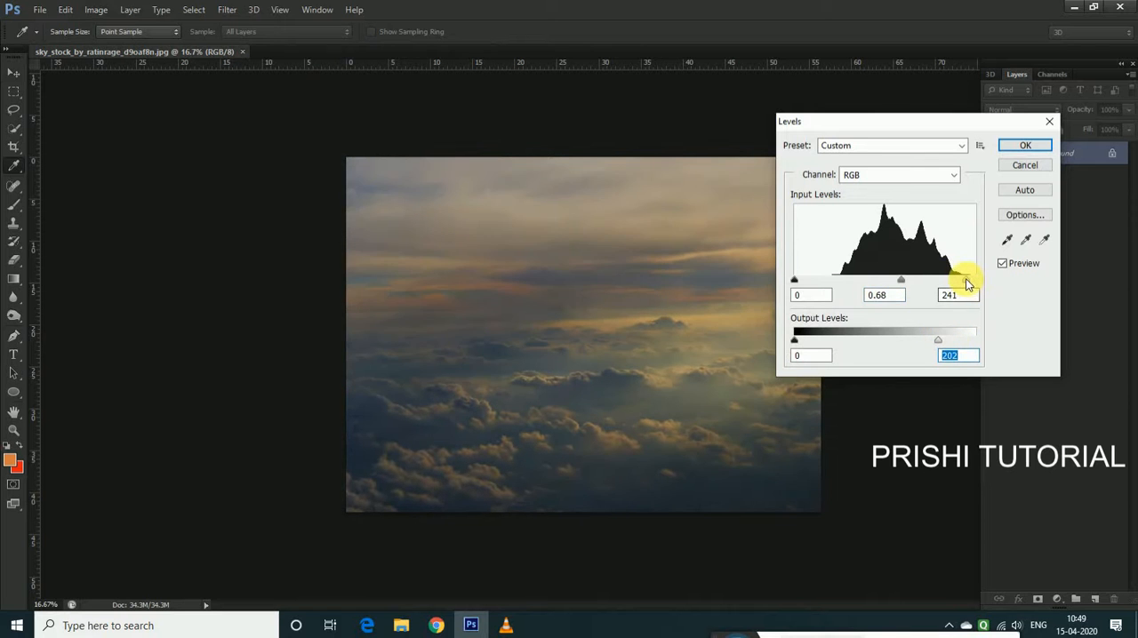
pyautogui.moveTo(938, 342); pyautogui.dragTo(927, 342)
pyautogui.click(1022, 147)
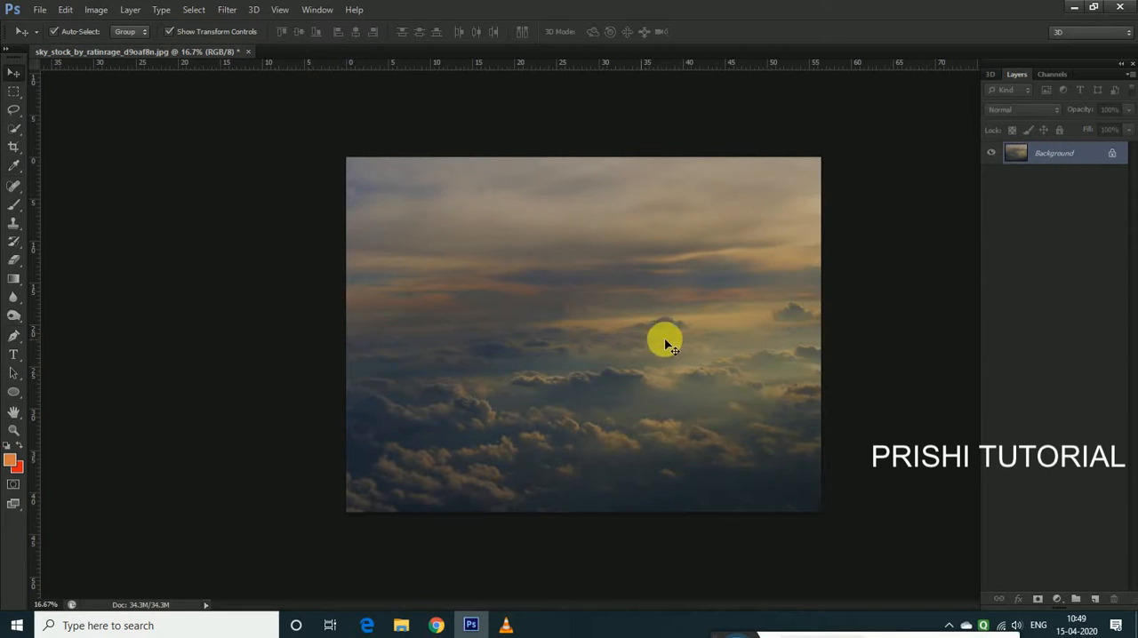
# Add a new layer and prepare a soft round white brush, 1600 px in size with 0% hardness
pyautogui.click(1095, 600)
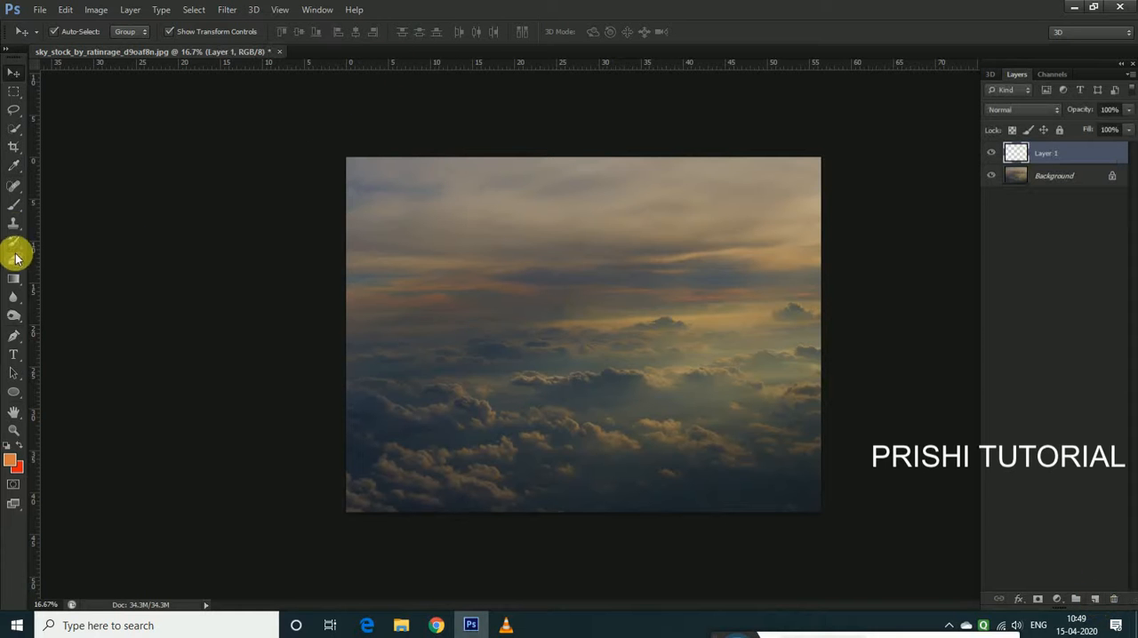
pyautogui.click(14, 205)
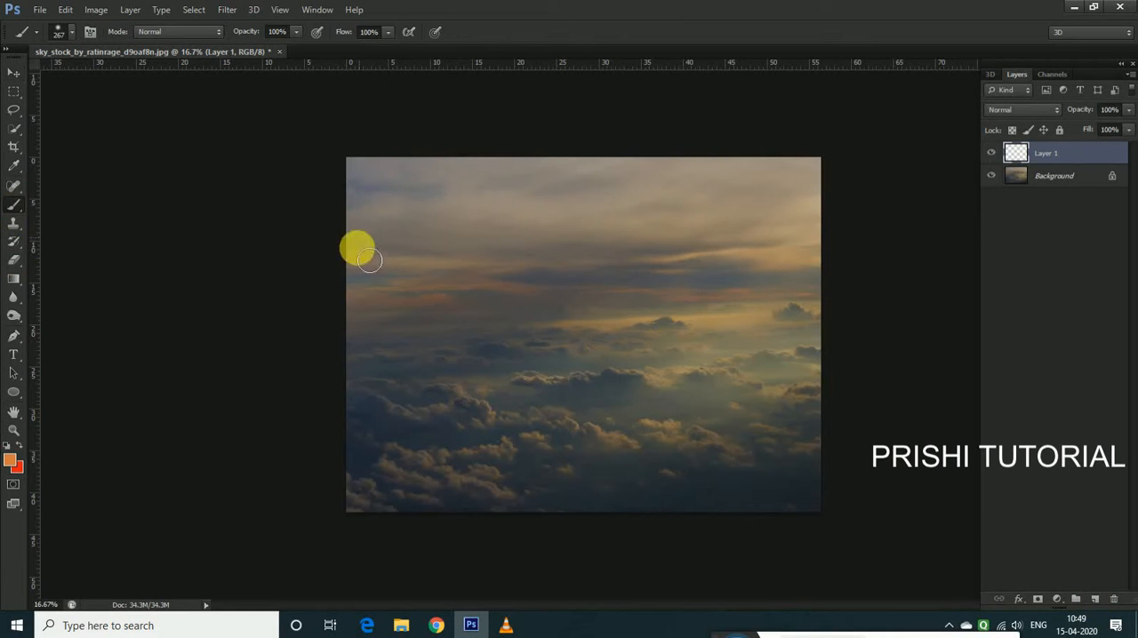
pyautogui.click(72, 32)
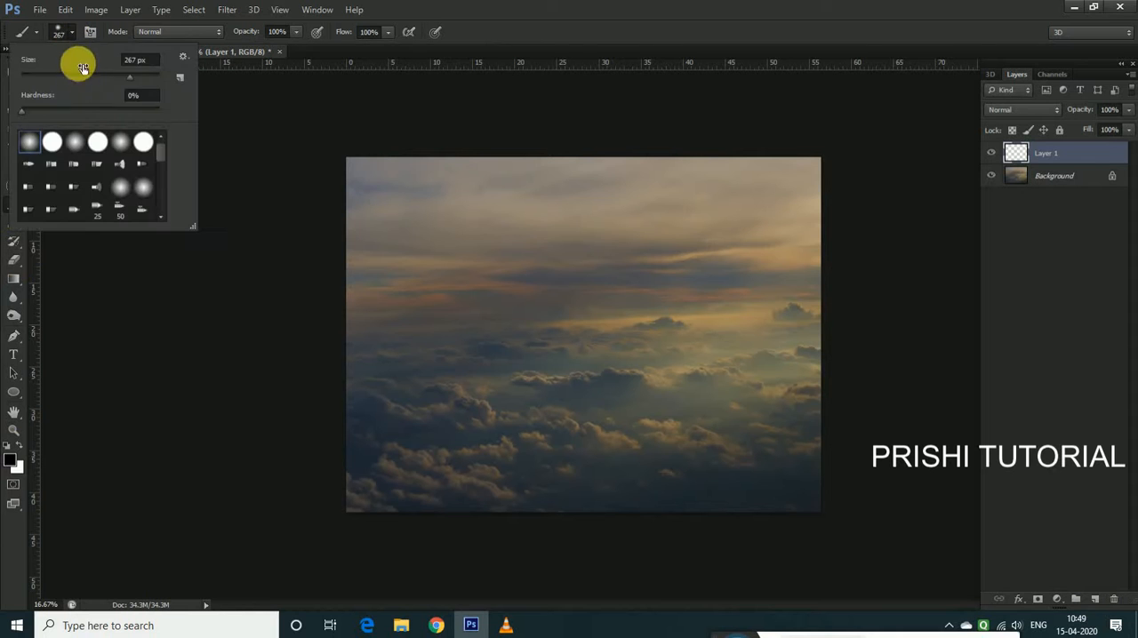
pyautogui.moveTo(124, 77); pyautogui.dragTo(148, 78)
pyautogui.write(']]]]')
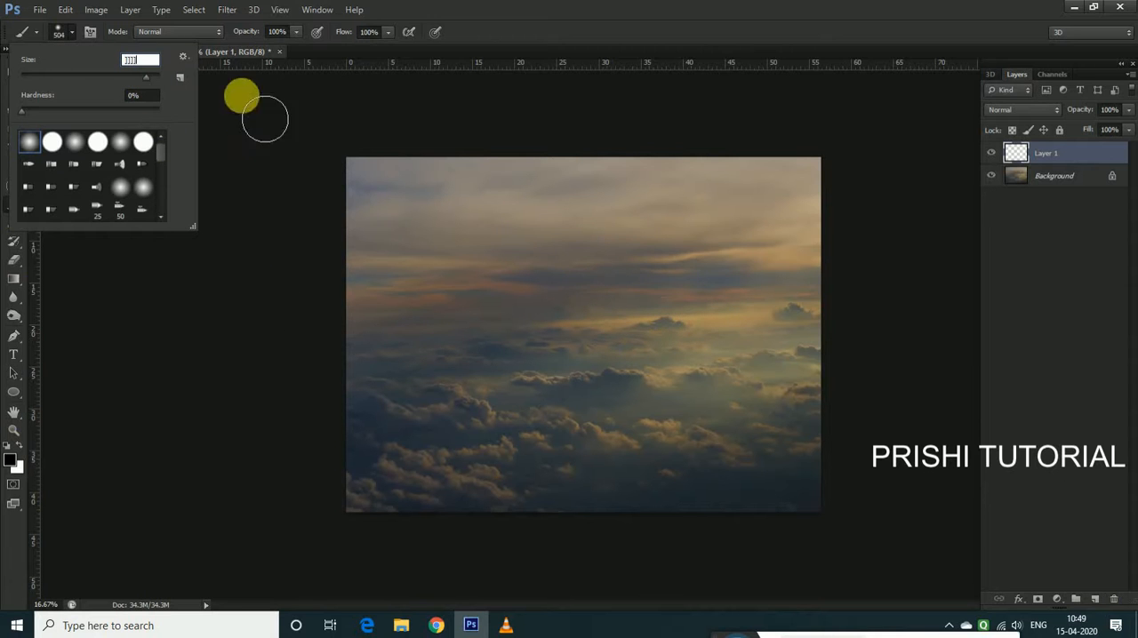
pyautogui.click(572, 241)
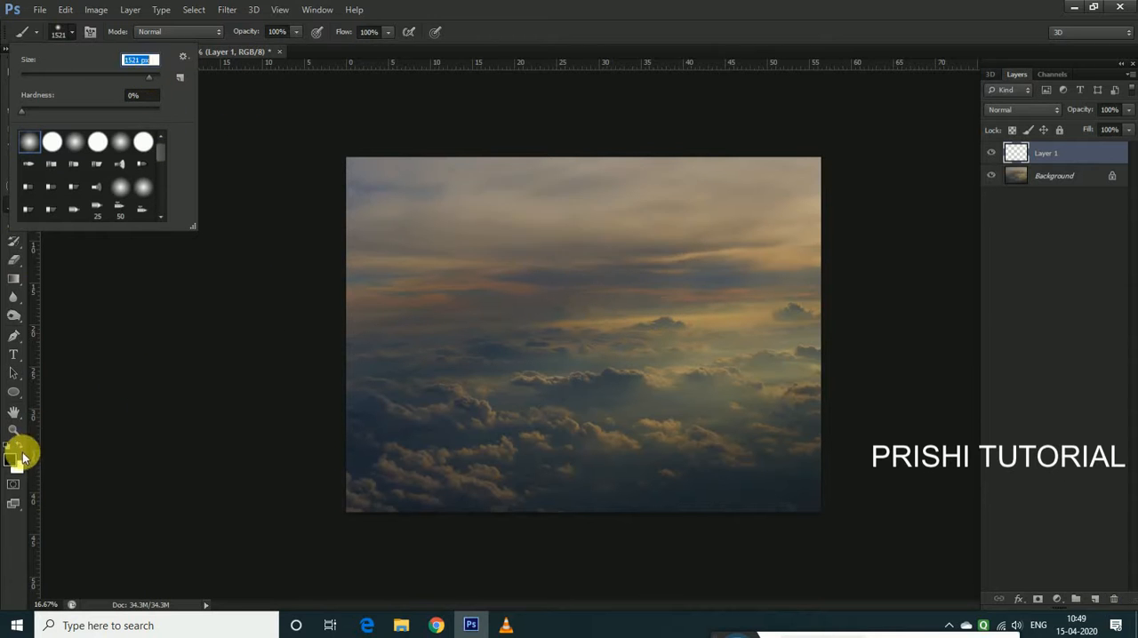
pyautogui.click(18, 445)
pyautogui.click(20, 445)
pyautogui.press(']')
pyautogui.press('[')
pyautogui.press('[')
pyautogui.press(']')
pyautogui.press(']')
# Try a white brush stroke over the upper-right part of the sky, and undo it
pyautogui.click(388, 33)
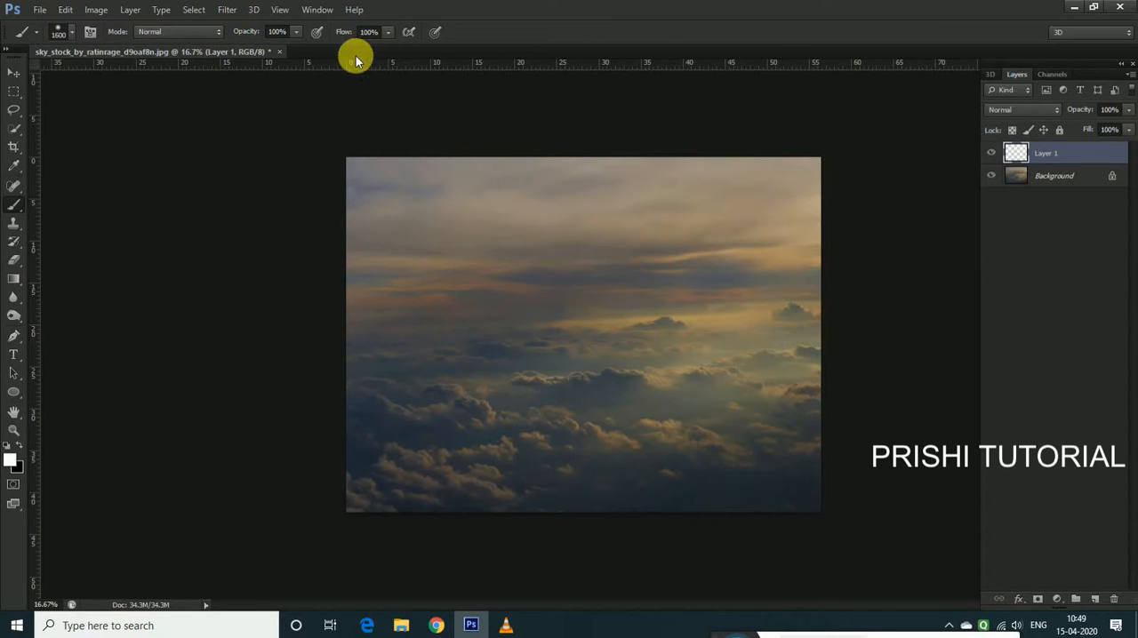
pyautogui.click(388, 34)
pyautogui.click(364, 51)
pyautogui.moveTo(759, 218)
pyautogui.mouseDown()
pyautogui.moveTo(649, 312)
pyautogui.moveTo(813, 266)
pyautogui.mouseUp()
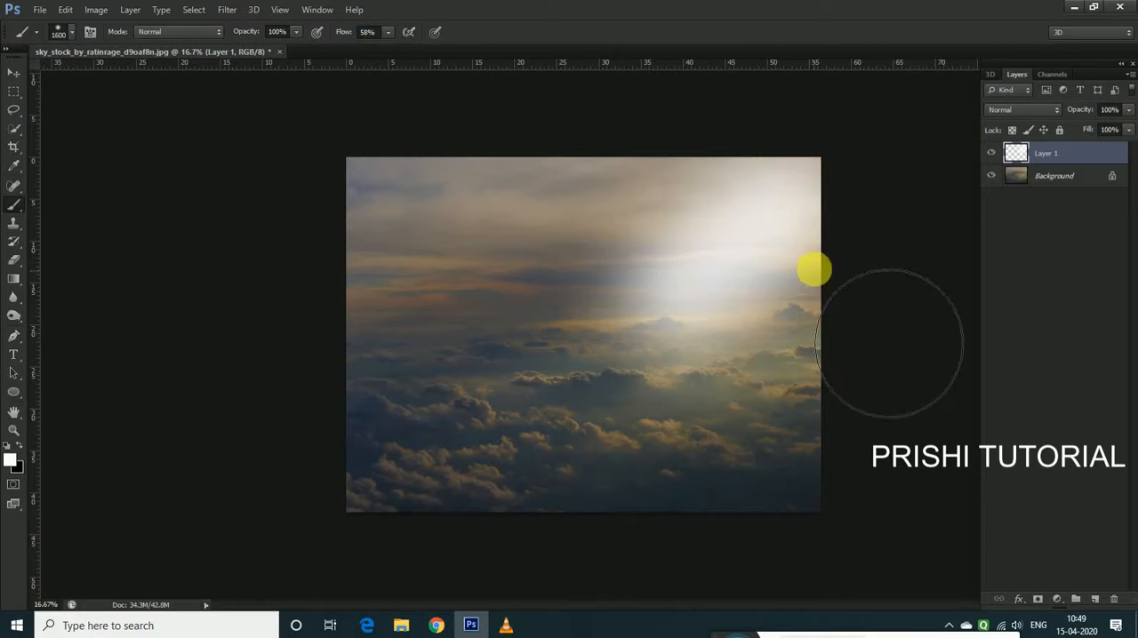
pyautogui.hotkey('ctrl', 'z')
# Set the brush flow to 21% and paint a soft white glow over the centre and right side of the sky
pyautogui.click(389, 32)
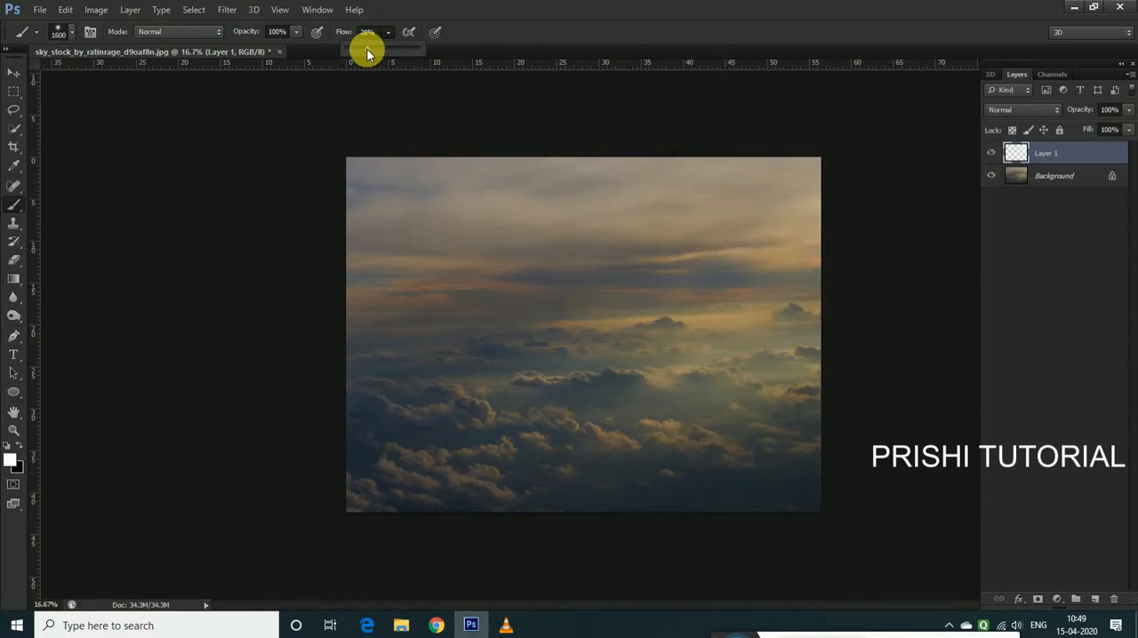
pyautogui.moveTo(361, 47); pyautogui.dragTo(363, 48)
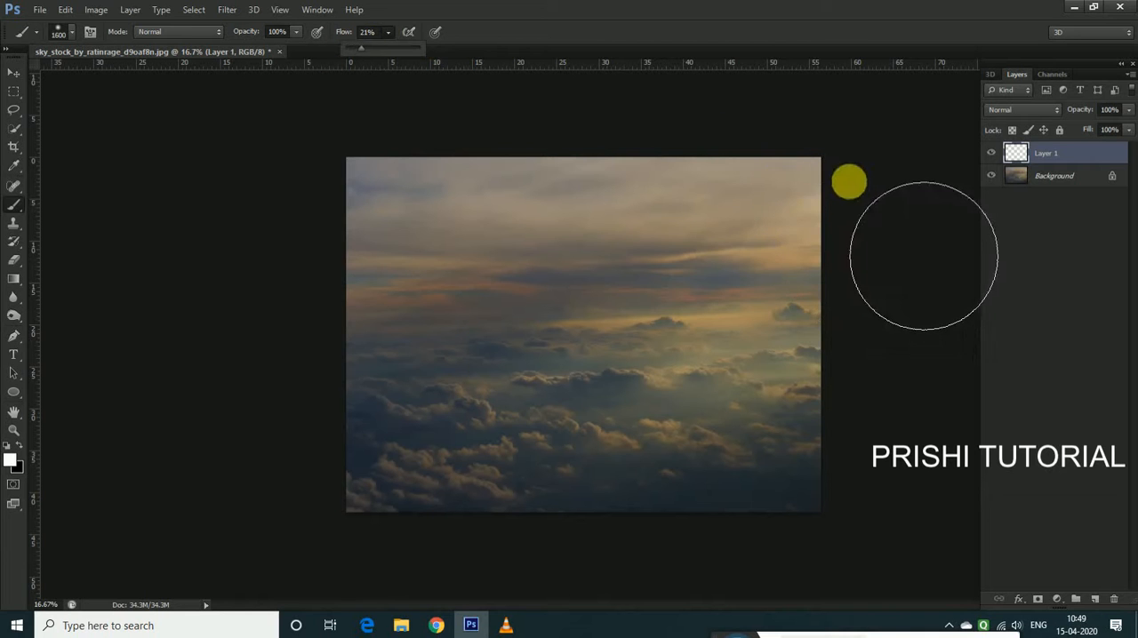
pyautogui.moveTo(851, 184); pyautogui.dragTo(771, 262)
pyautogui.press('[')
pyautogui.press('[')
pyautogui.press('[')
pyautogui.press(']')
pyautogui.press(']')
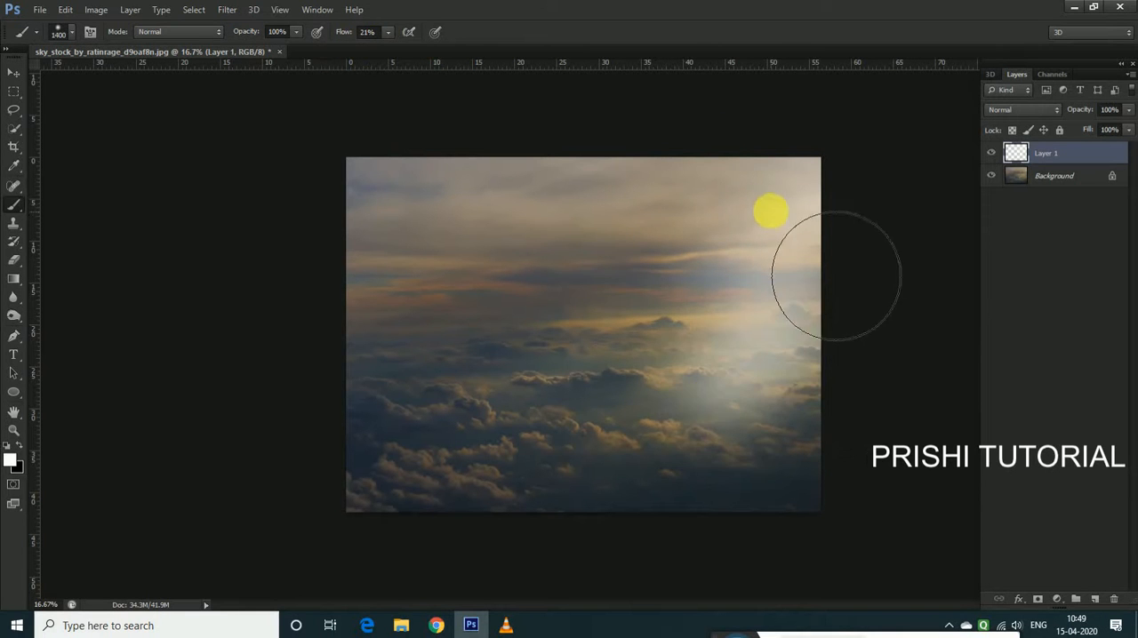
pyautogui.moveTo(699, 249); pyautogui.dragTo(528, 383)
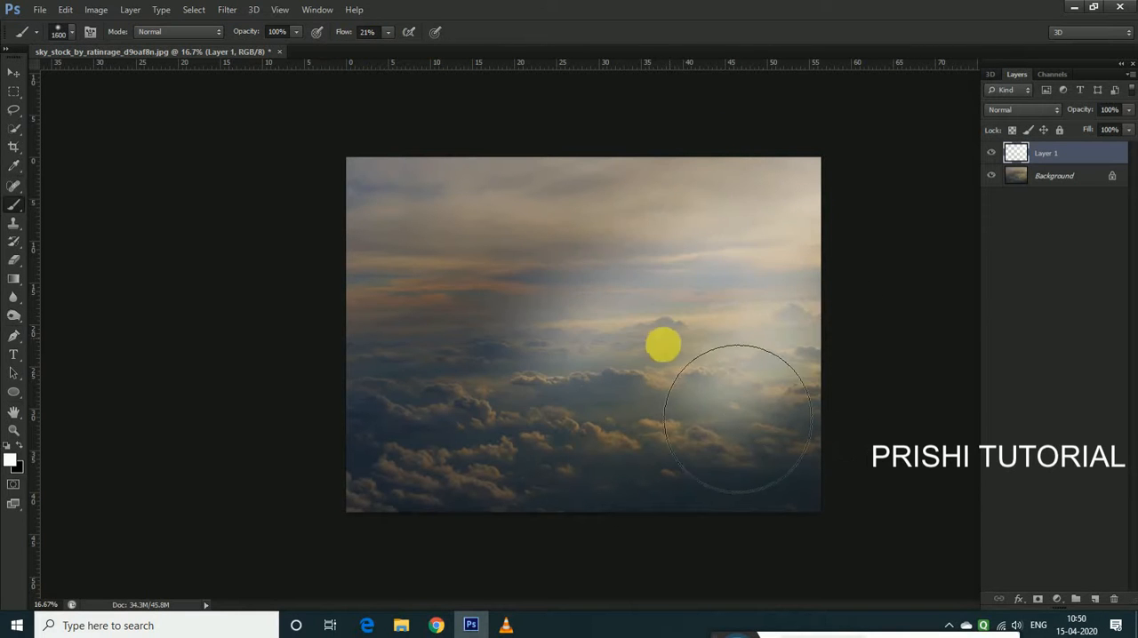
pyautogui.moveTo(660, 199); pyautogui.dragTo(530, 347)
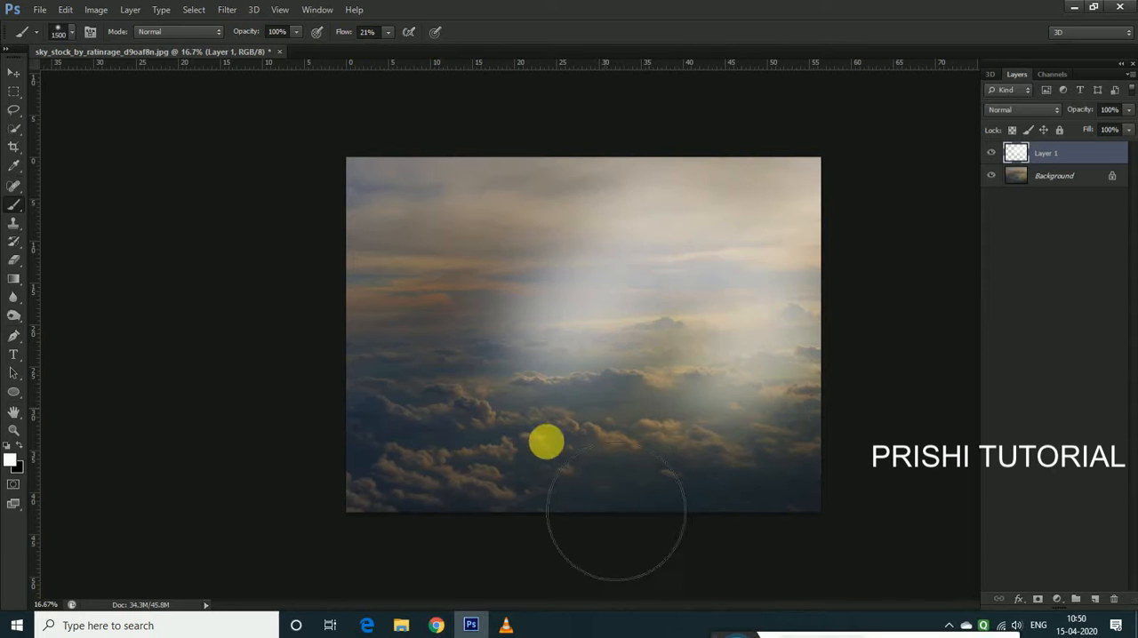
pyautogui.click(658, 417)
# Reduce the fill of the white glow layer to 41%
pyautogui.moveTo(1130, 142); pyautogui.dragTo(1087, 151)
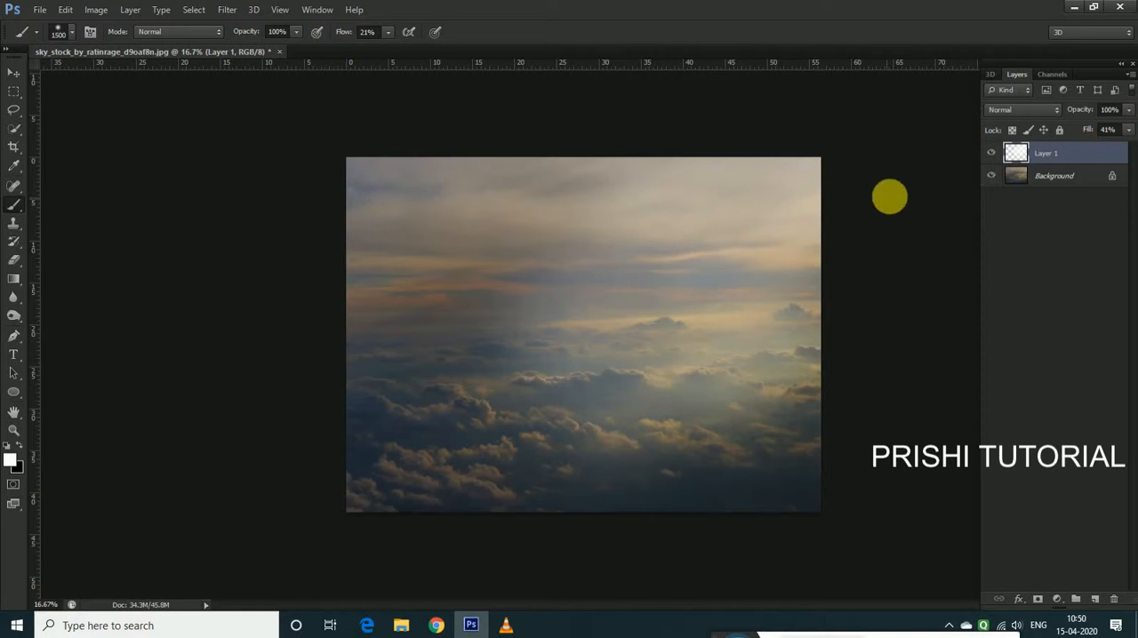
pyautogui.hotkey('ctrl', '-')
pyautogui.hotkey('ctrl', '+')
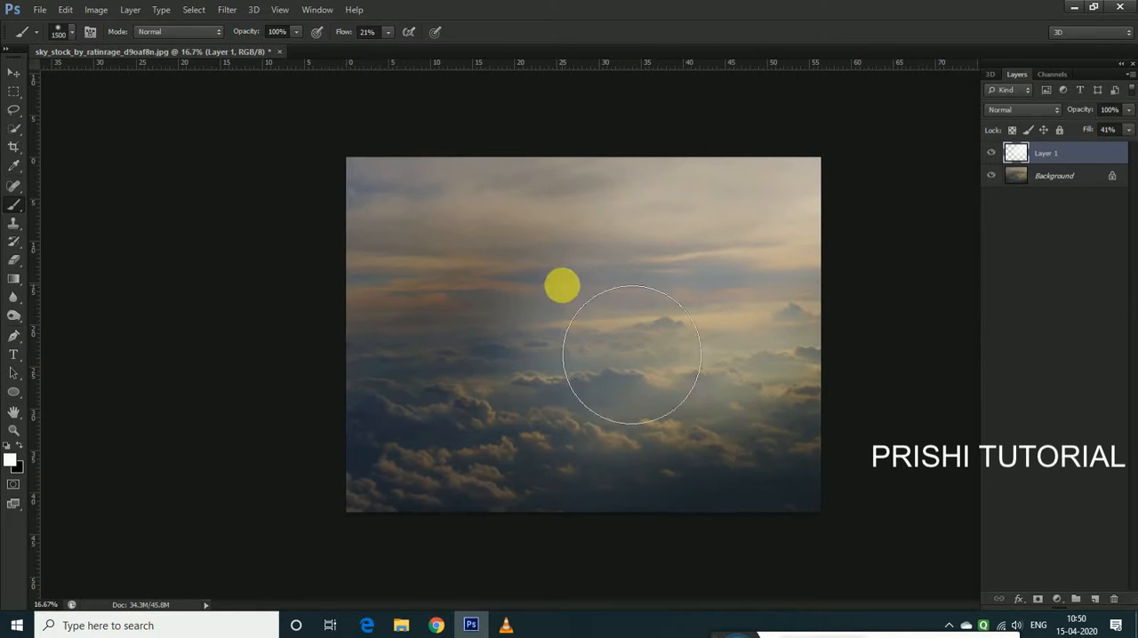
pyautogui.click(14, 72)
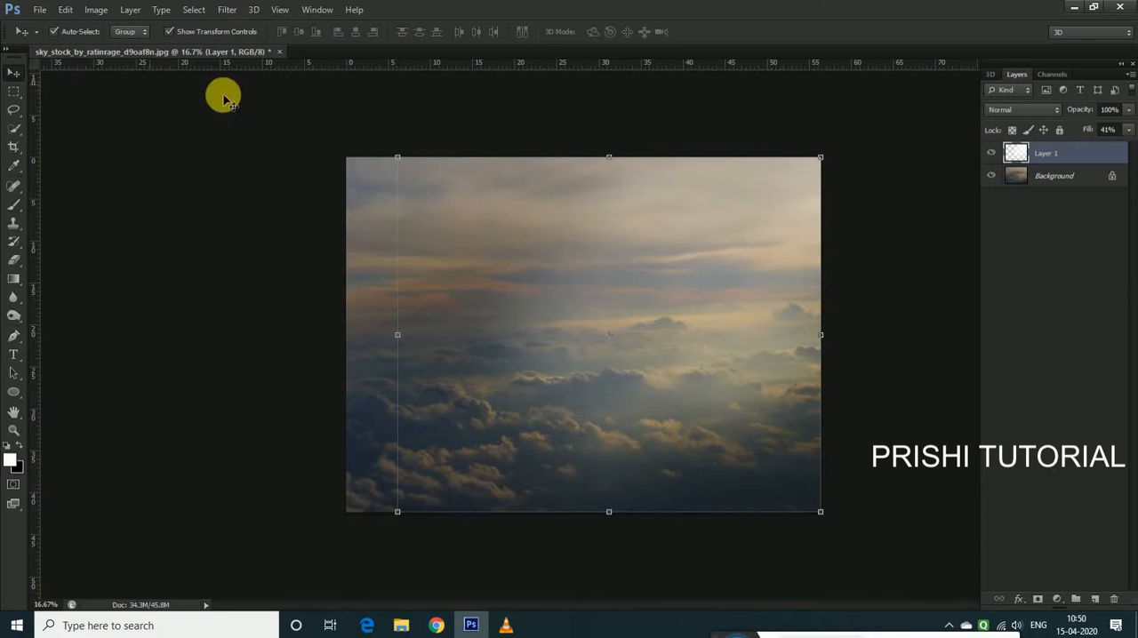
# On a new layer, paint soft black shading along the sky's left and lower edges, finishing with a brush flow of 13%
pyautogui.click(1096, 601)
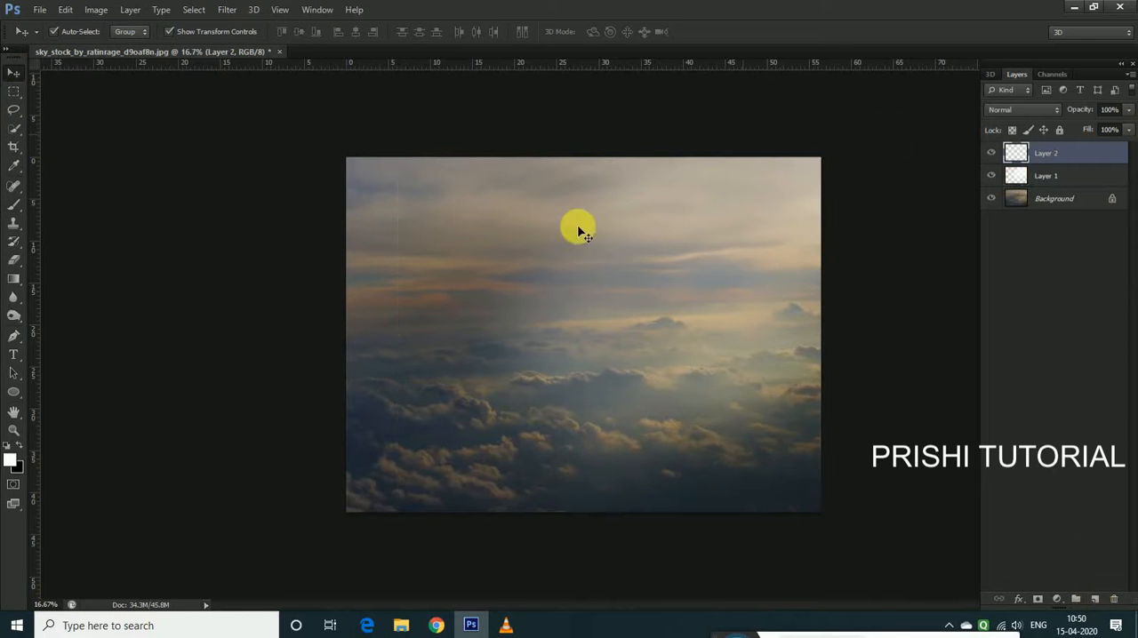
pyautogui.click(14, 204)
pyautogui.moveTo(322, 342); pyautogui.dragTo(306, 479)
pyautogui.click(341, 532)
pyautogui.moveTo(561, 605)
pyautogui.mouseDown()
pyautogui.moveTo(670, 610)
pyautogui.moveTo(439, 470)
pyautogui.moveTo(430, 332)
pyautogui.moveTo(445, 380)
pyautogui.moveTo(433, 499)
pyautogui.moveTo(456, 448)
pyautogui.mouseUp()
pyautogui.click(368, 442)
pyautogui.click(389, 32)
pyautogui.moveTo(383, 49); pyautogui.dragTo(382, 50)
pyautogui.moveTo(341, 286)
pyautogui.mouseDown()
pyautogui.moveTo(480, 450)
pyautogui.moveTo(921, 492)
pyautogui.mouseUp()
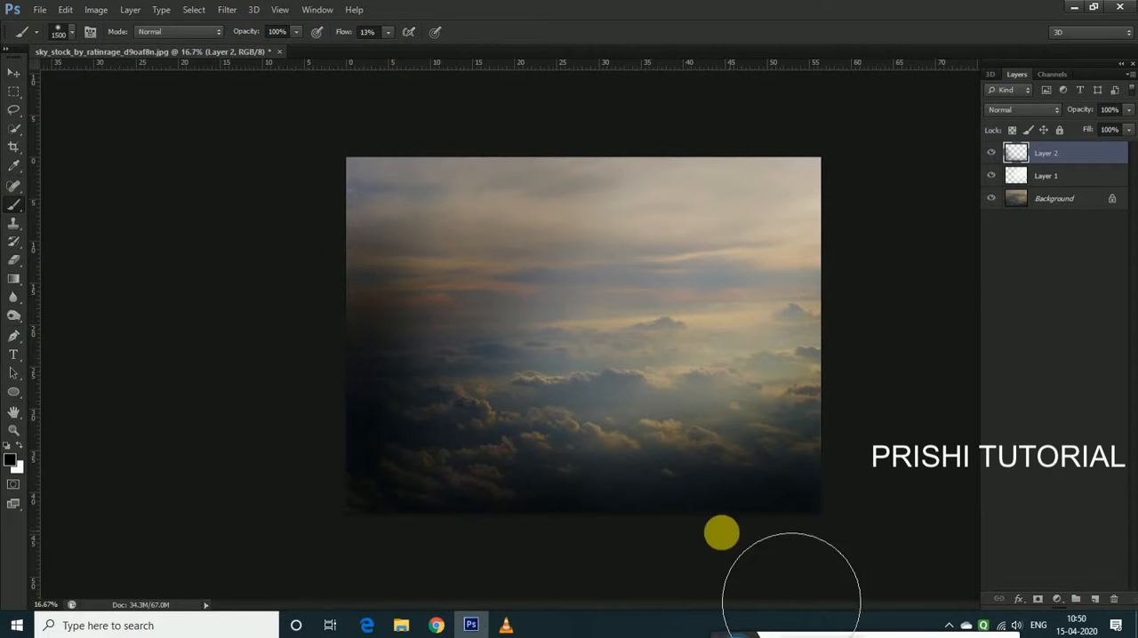
# Reduce the fill of the black shading layer to 83%
pyautogui.click(1128, 130)
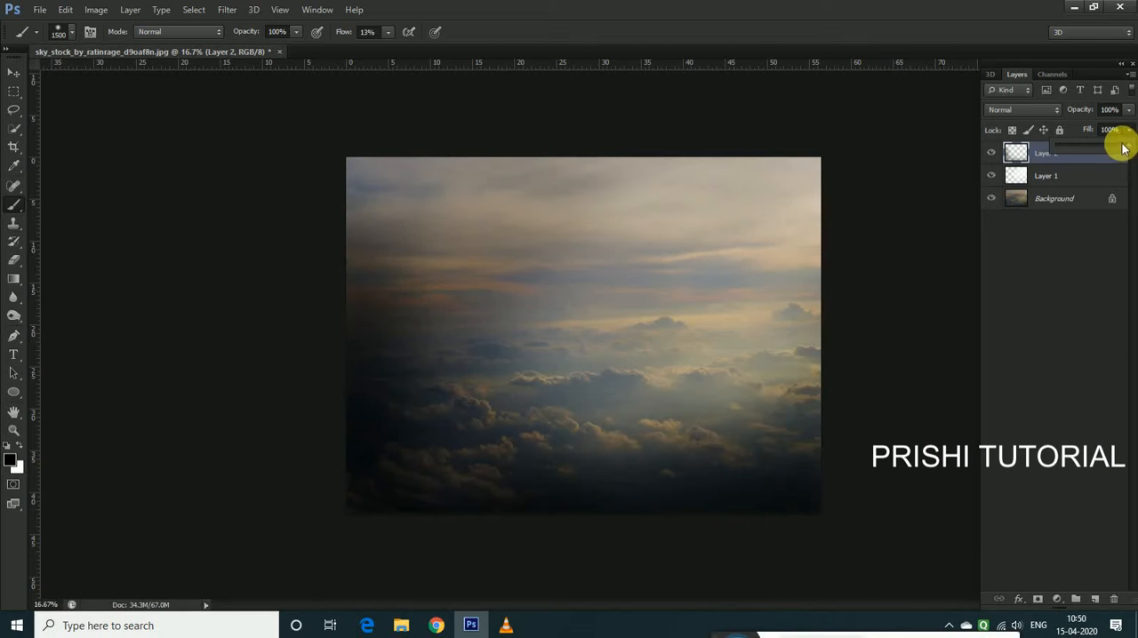
pyautogui.click(13, 72)
pyautogui.scroll(-2, 874, 353)
pyautogui.scroll(1, 826, 360)
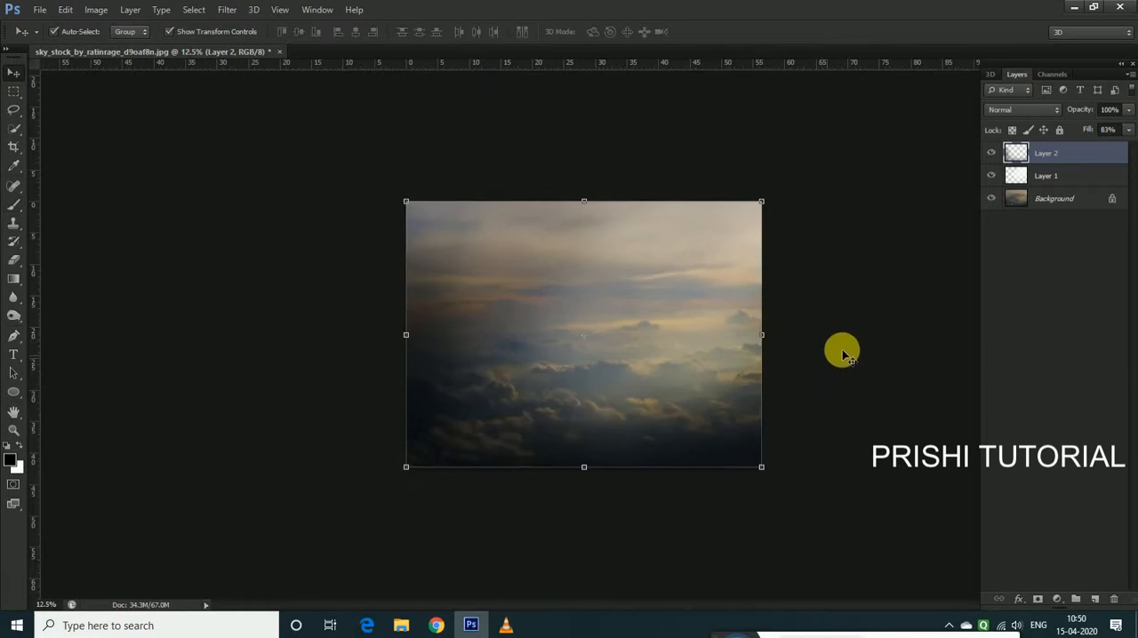
pyautogui.scroll(1, 826, 360)
# Shift the Background sky layer's colours with Hue/Saturation, using hue +51 and saturation -31
pyautogui.click(1071, 203)
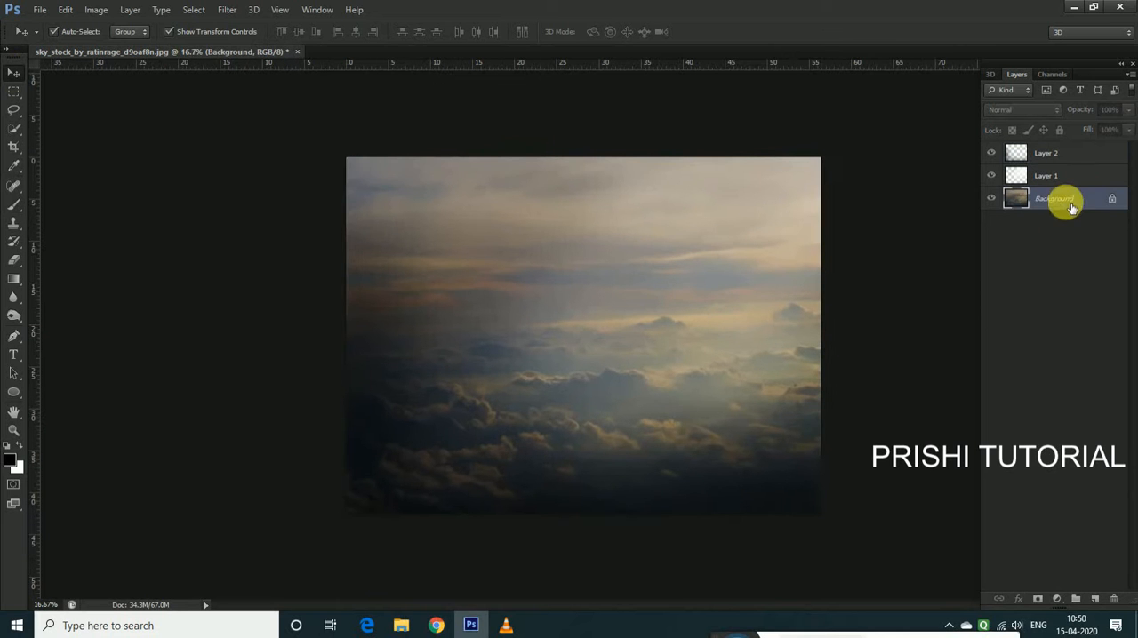
pyautogui.click(96, 11)
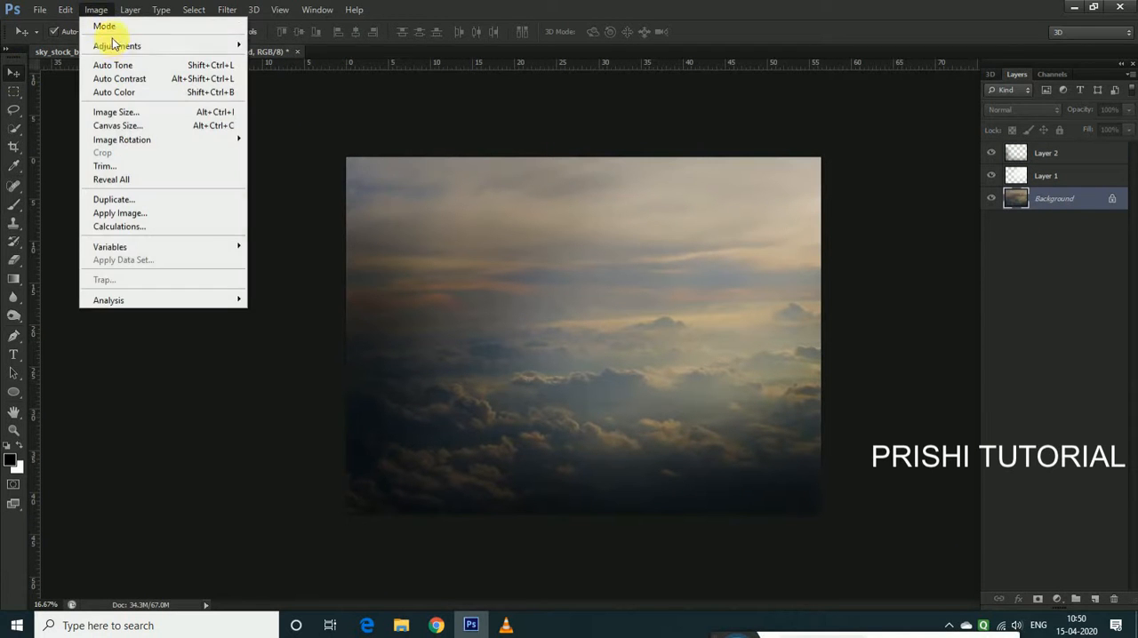
pyautogui.moveTo(115, 48)
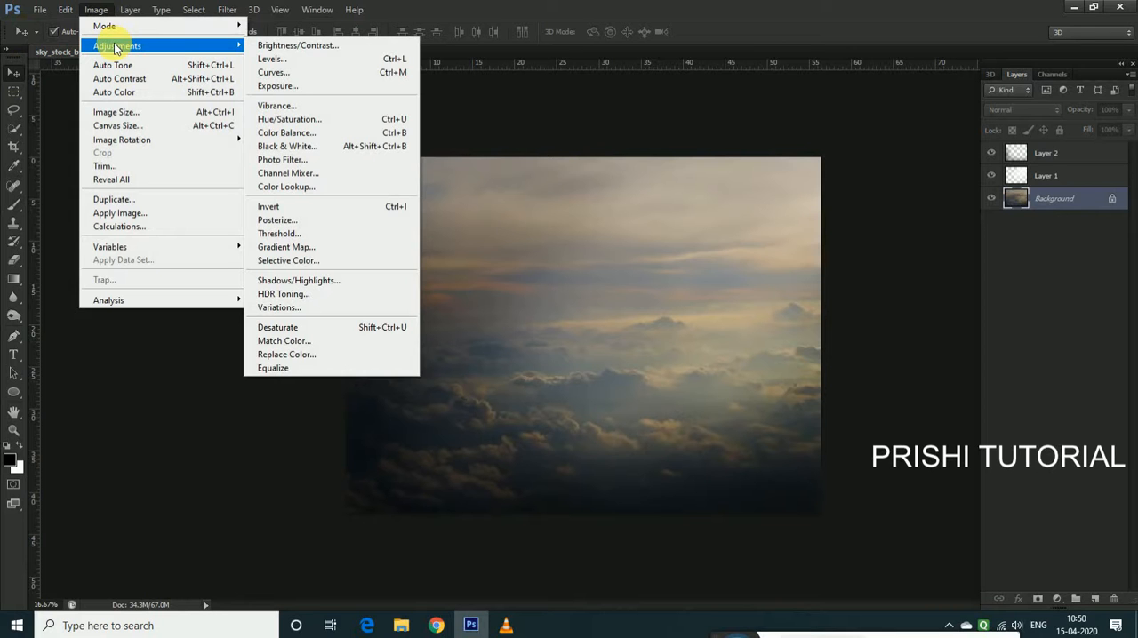
pyautogui.click(271, 118)
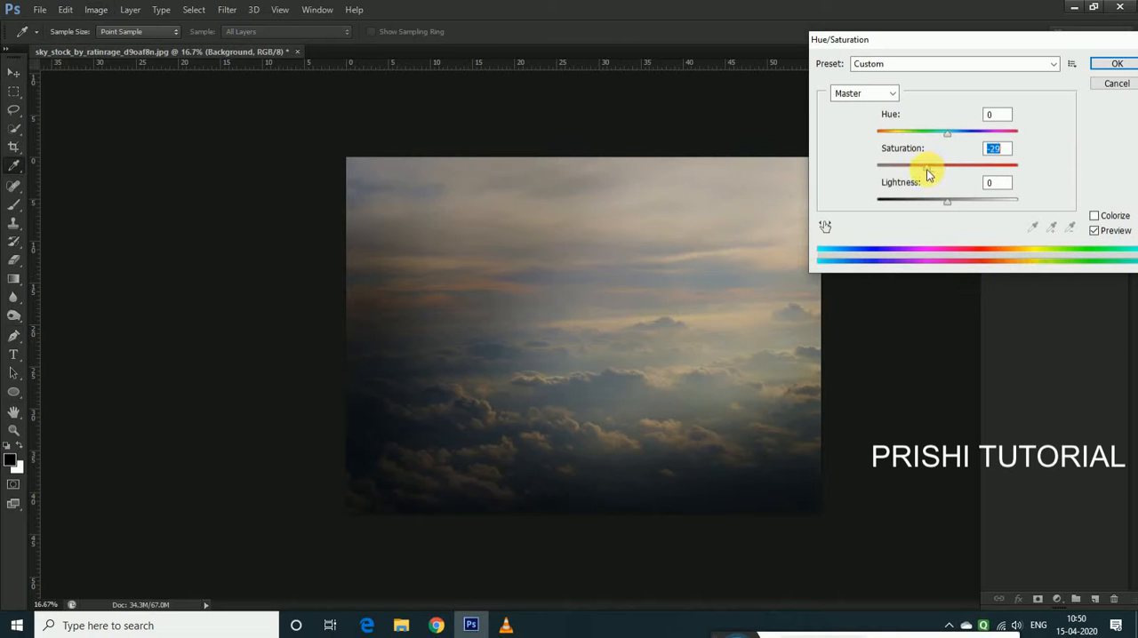
pyautogui.moveTo(977, 132); pyautogui.dragTo(981, 133)
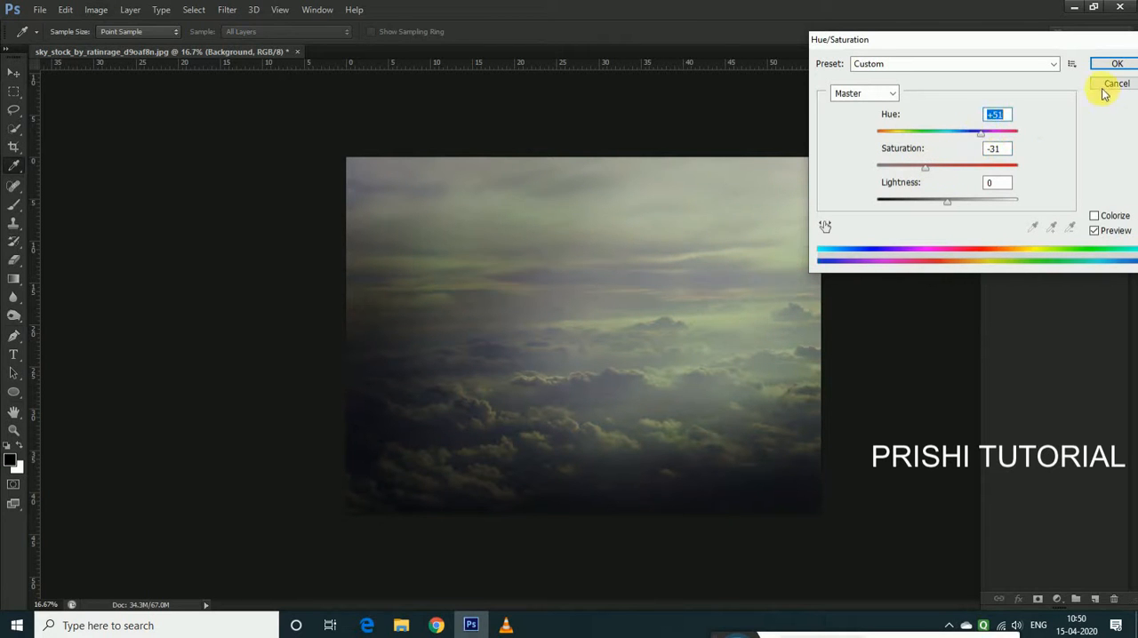
pyautogui.click(1114, 64)
pyautogui.hotkey('ctrl', '+')
pyautogui.hotkey('ctrl', '-')
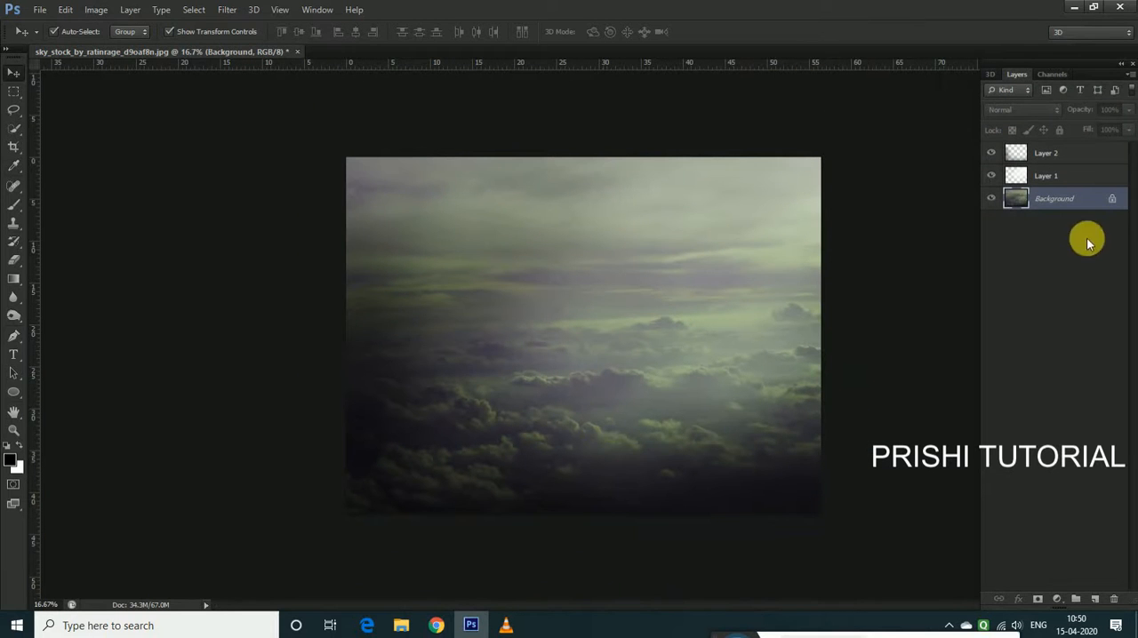
# Place the kisspng-earth image from the pray for earth folder and scale it proportionally about its centre to about 81%
pyautogui.click(96, 11)
pyautogui.moveTo(57, 12)
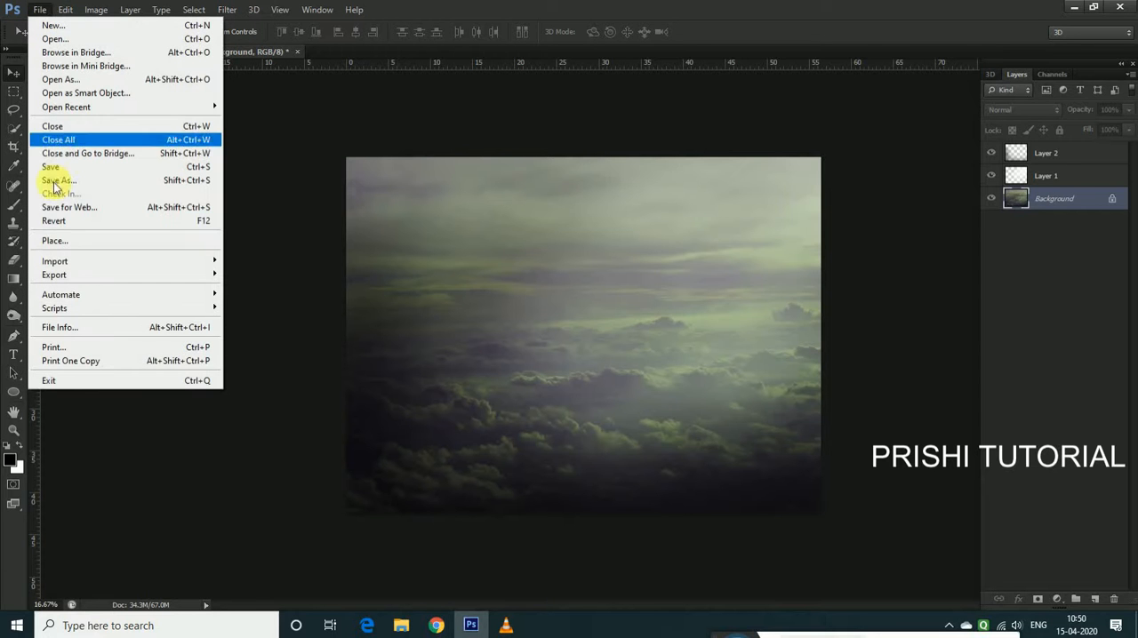
pyautogui.click(56, 241)
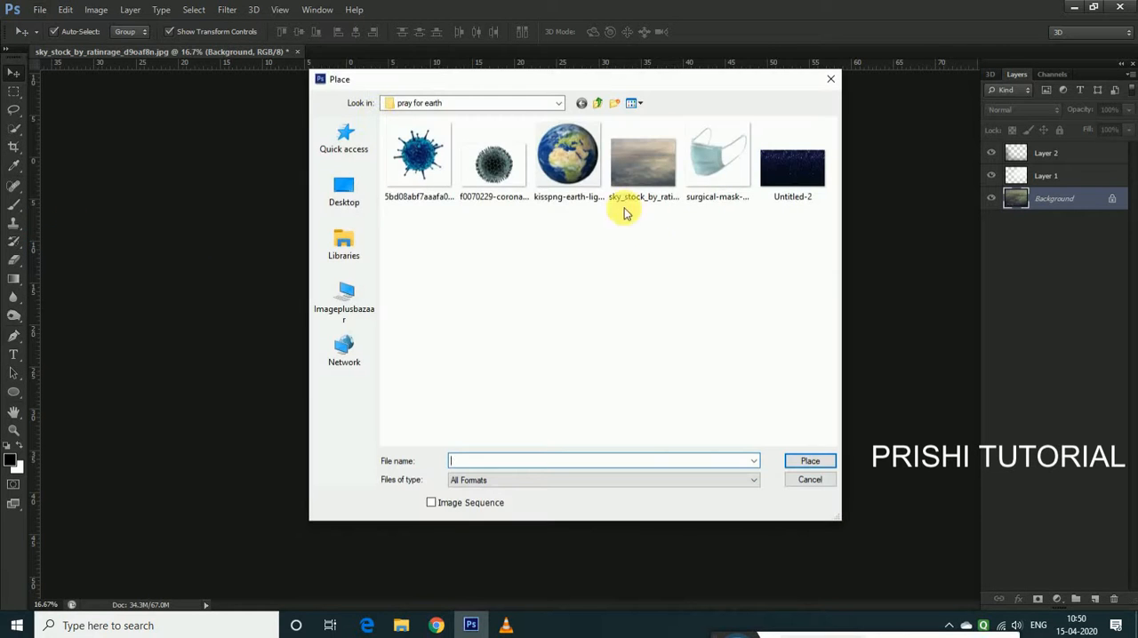
pyautogui.click(569, 158)
pyautogui.click(793, 464)
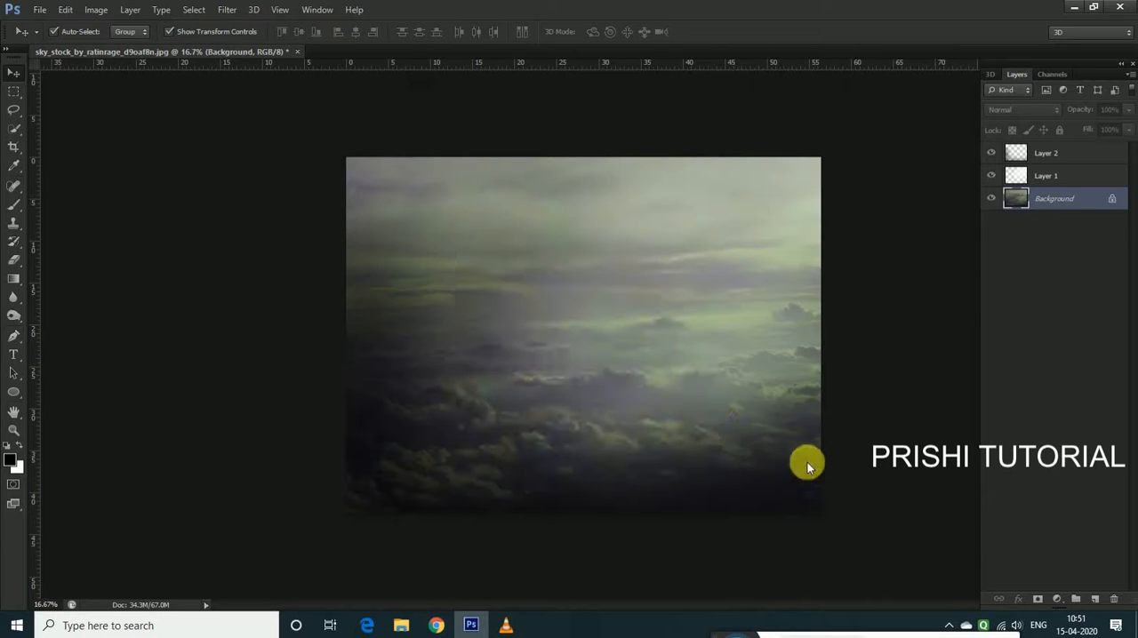
pyautogui.moveTo(604, 341); pyautogui.dragTo(640, 344)
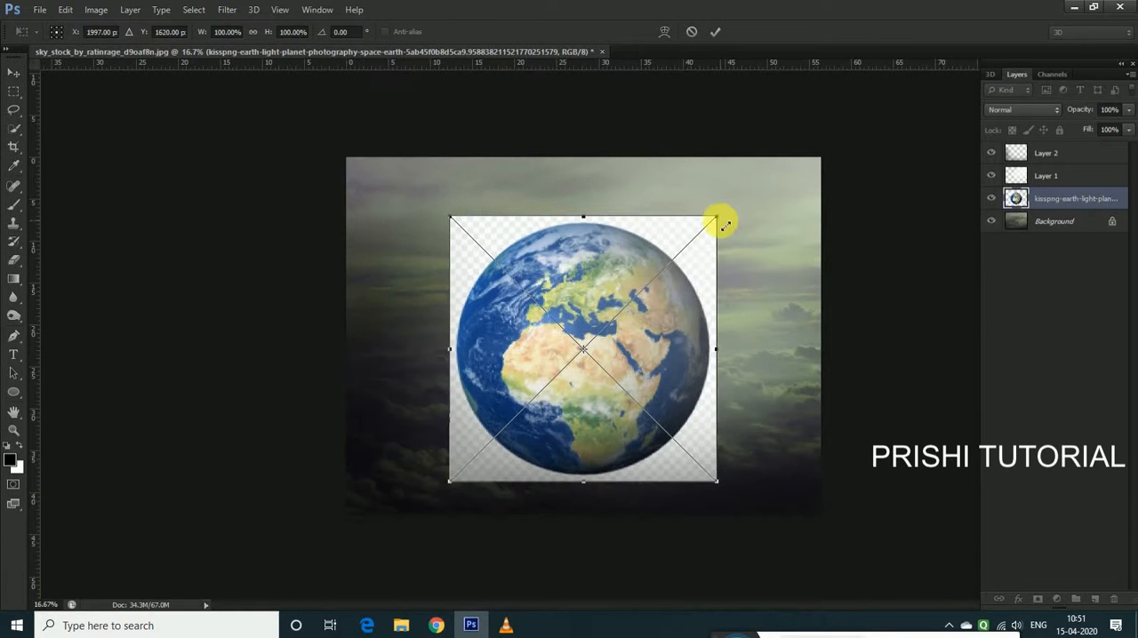
pyautogui.moveTo(723, 222); pyautogui.dragTo(703, 246)
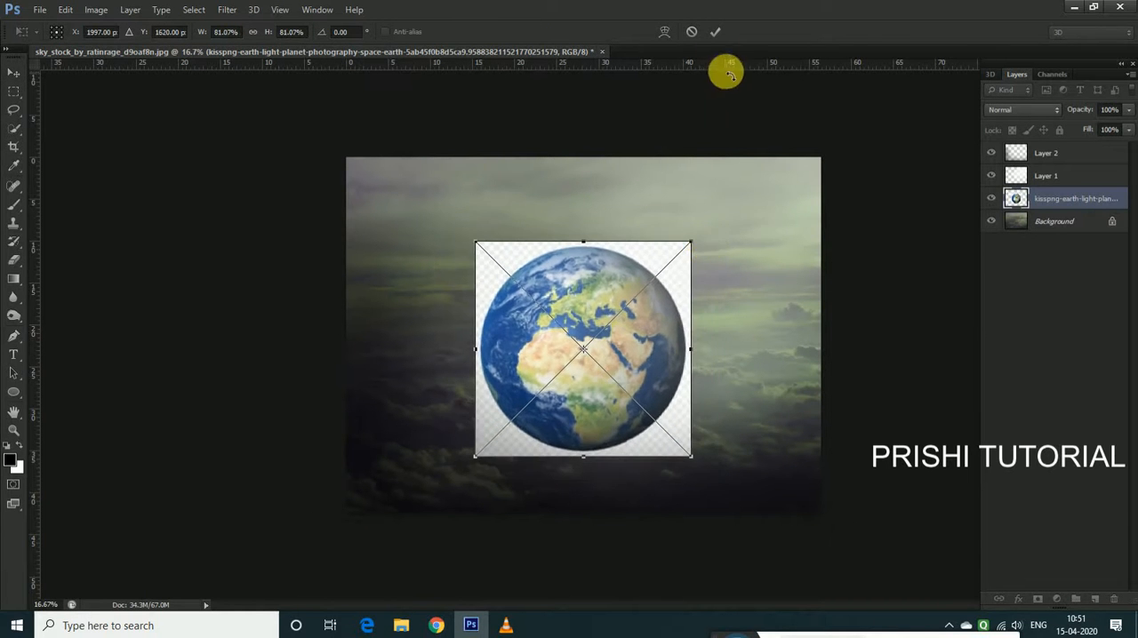
pyautogui.click(716, 32)
# Rasterize the earth layer and move it to the top of the layer stack
pyautogui.rightClick(1051, 194)
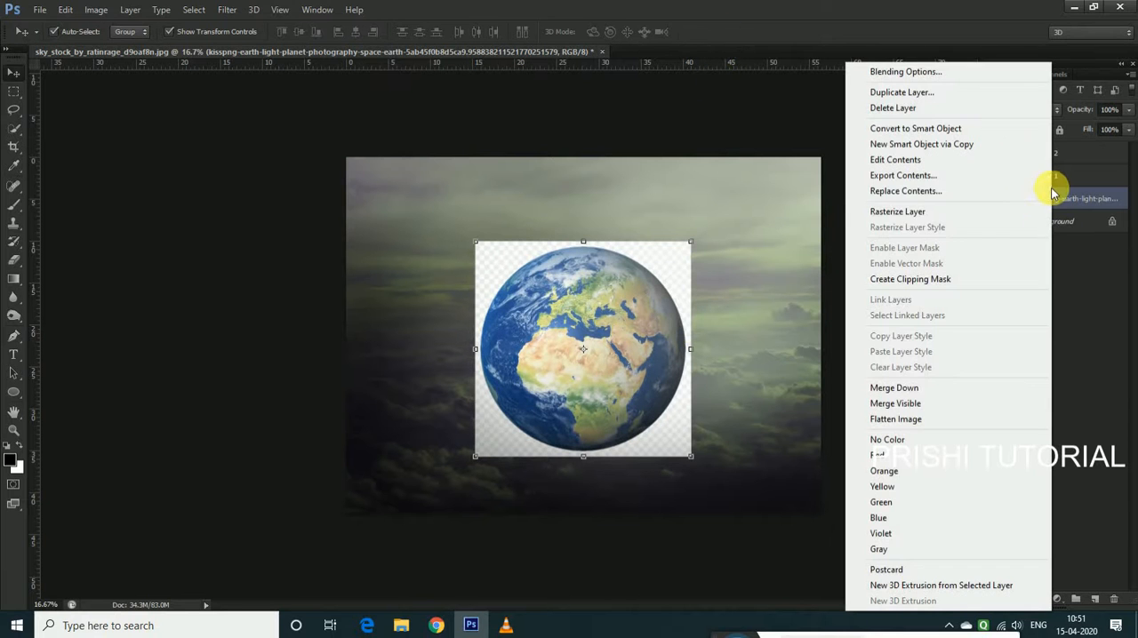
pyautogui.click(975, 226)
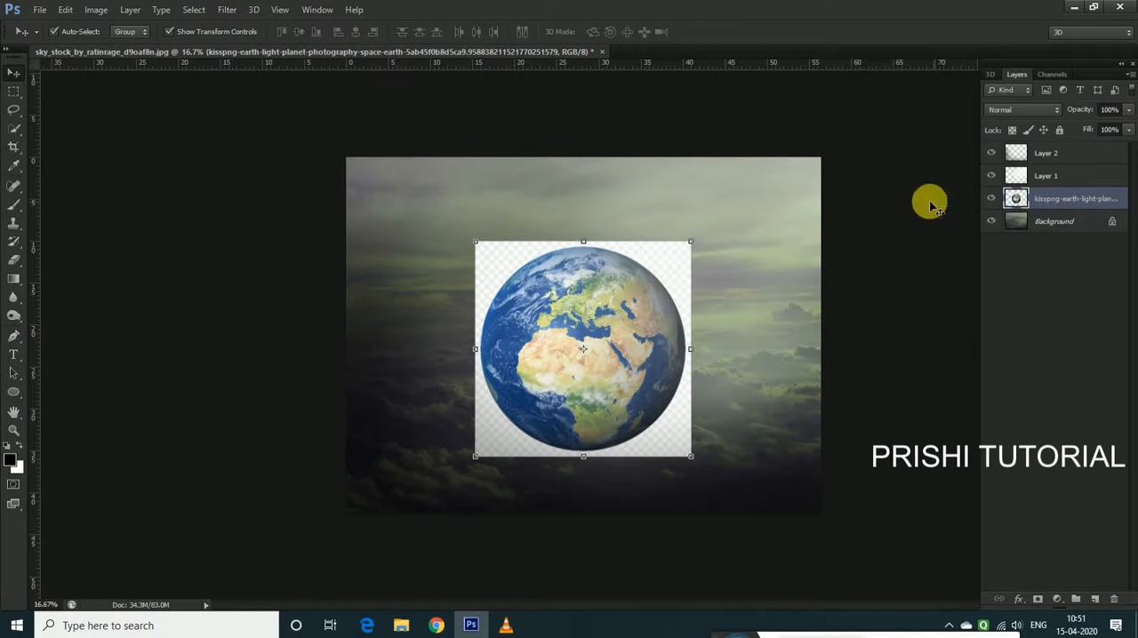
pyautogui.click(716, 282)
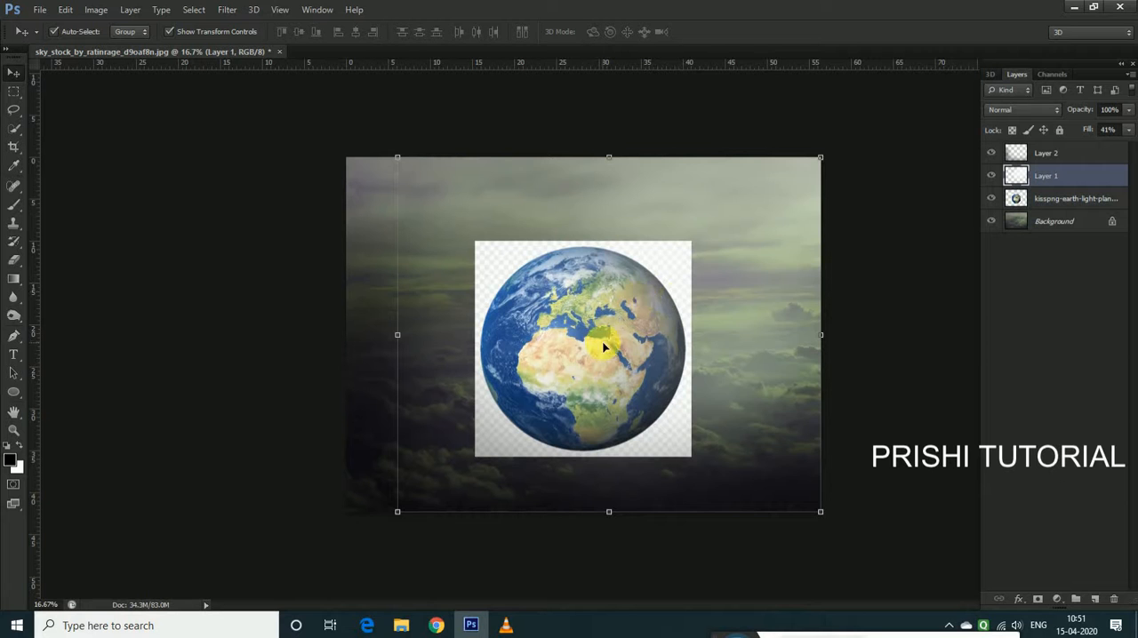
pyautogui.moveTo(644, 359); pyautogui.dragTo(643, 381)
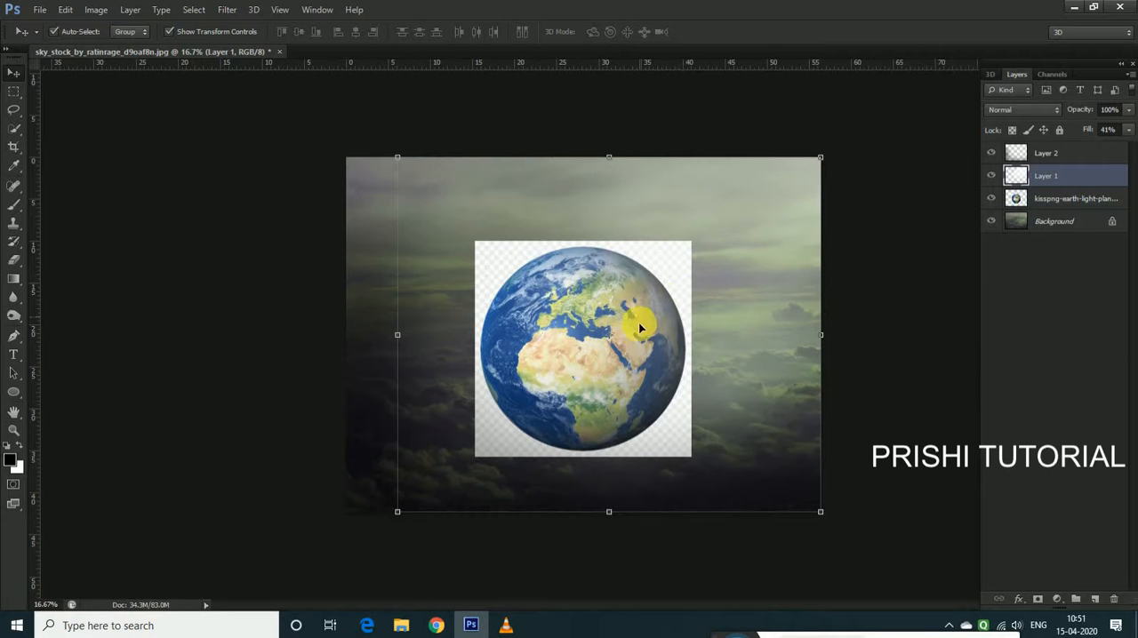
pyautogui.click(1057, 201)
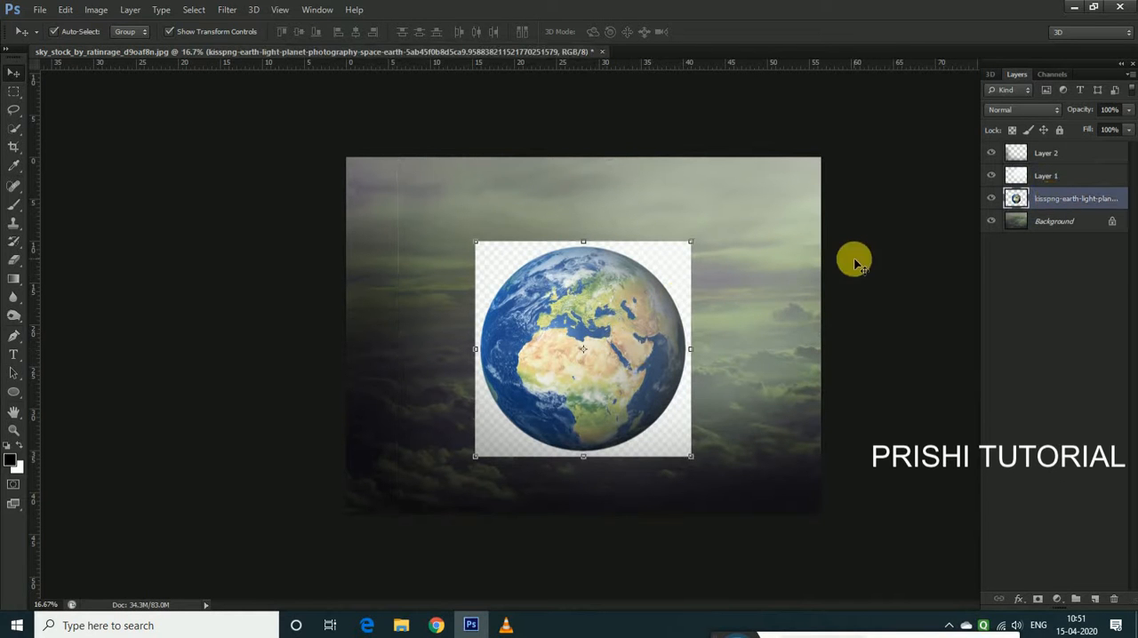
pyautogui.moveTo(1076, 204); pyautogui.dragTo(1071, 152)
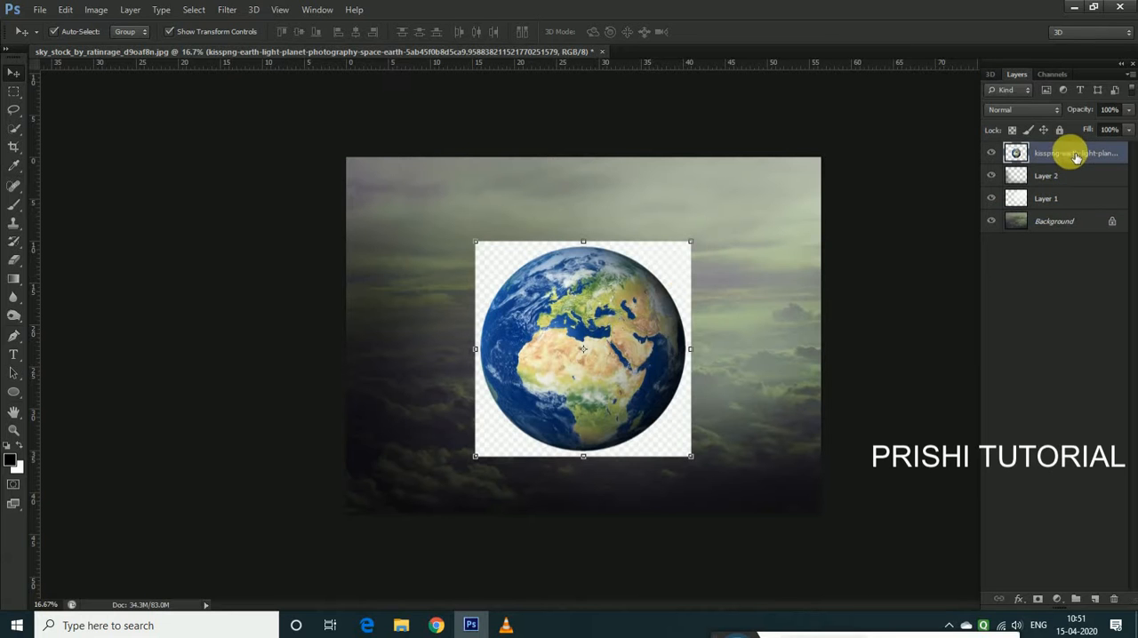
# Select the checkered area around the globe with the Magic Wand, delete it and clear the selection
pyautogui.hotkey('ctrl', '+')
pyautogui.moveTo(635, 341)
pyautogui.mouseDown()
pyautogui.moveTo(647, 331)
pyautogui.moveTo(637, 352)
pyautogui.mouseUp()
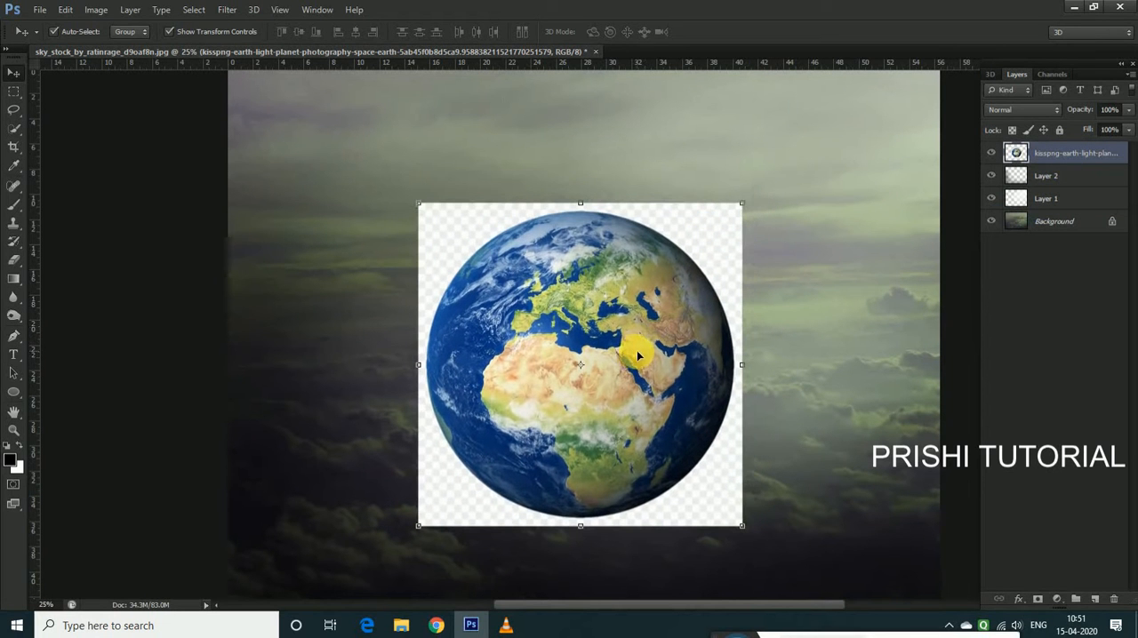
pyautogui.rightClick(13, 127)
pyautogui.click(58, 141)
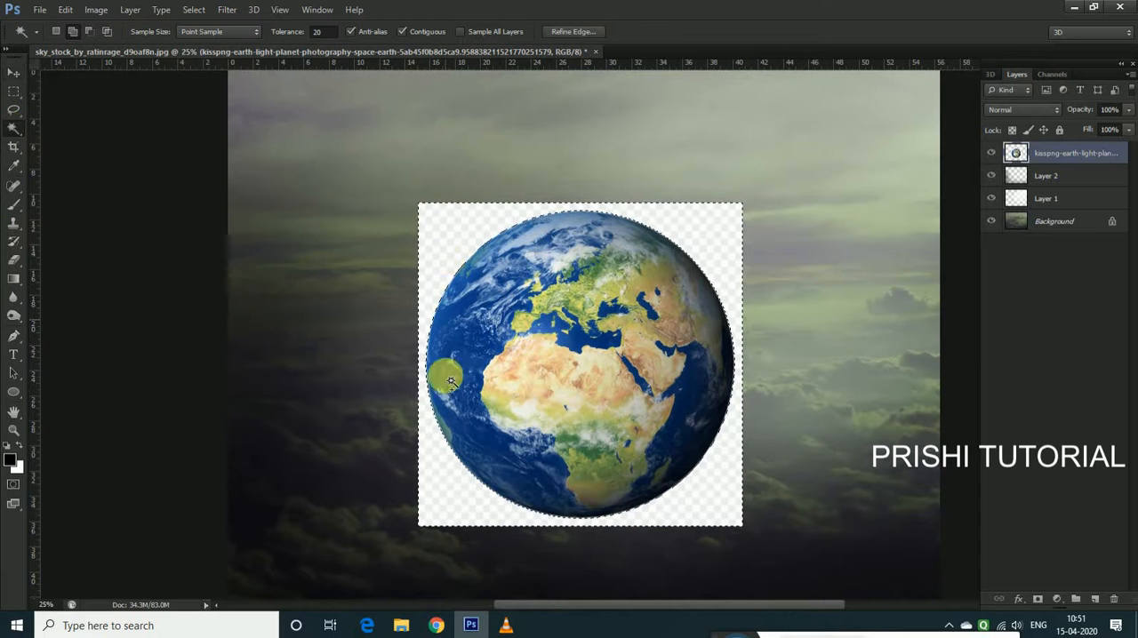
pyautogui.press('Delete')
pyautogui.hotkey('ctrl', 'd')
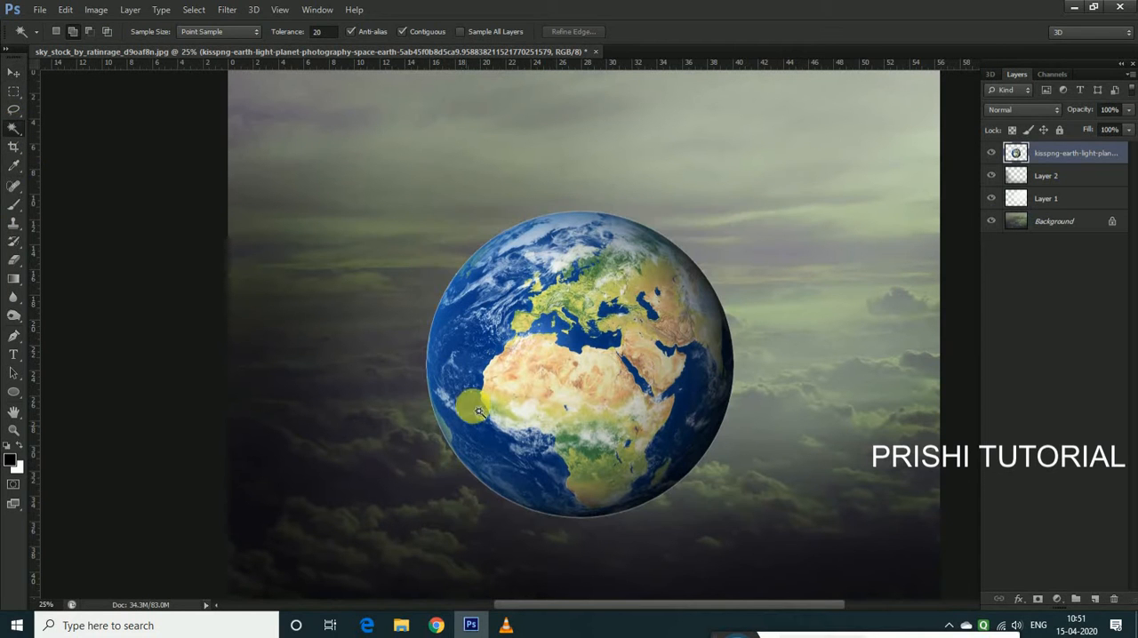
# Soften the globe's outer edge with the Blur tool at 100% strength and brush size 250
pyautogui.rightClick(15, 303)
pyautogui.click(63, 300)
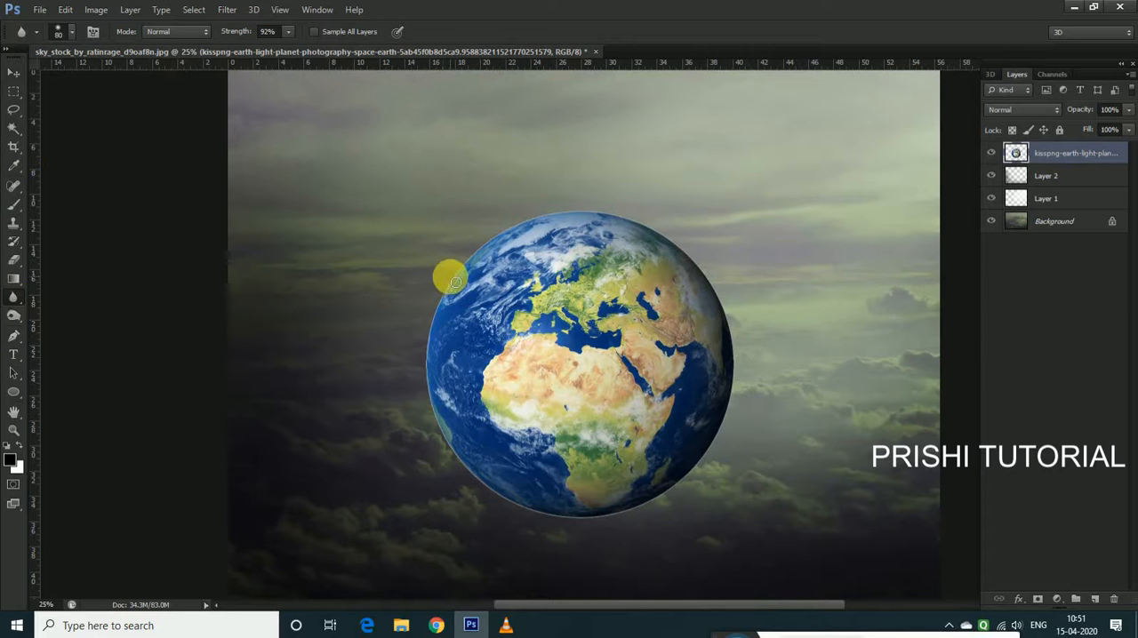
pyautogui.press(']')
pyautogui.press(']')
pyautogui.moveTo(292, 50); pyautogui.dragTo(304, 54)
pyautogui.press(']')
pyautogui.press(']')
pyautogui.press(']')
pyautogui.press(']')
pyautogui.press('[')
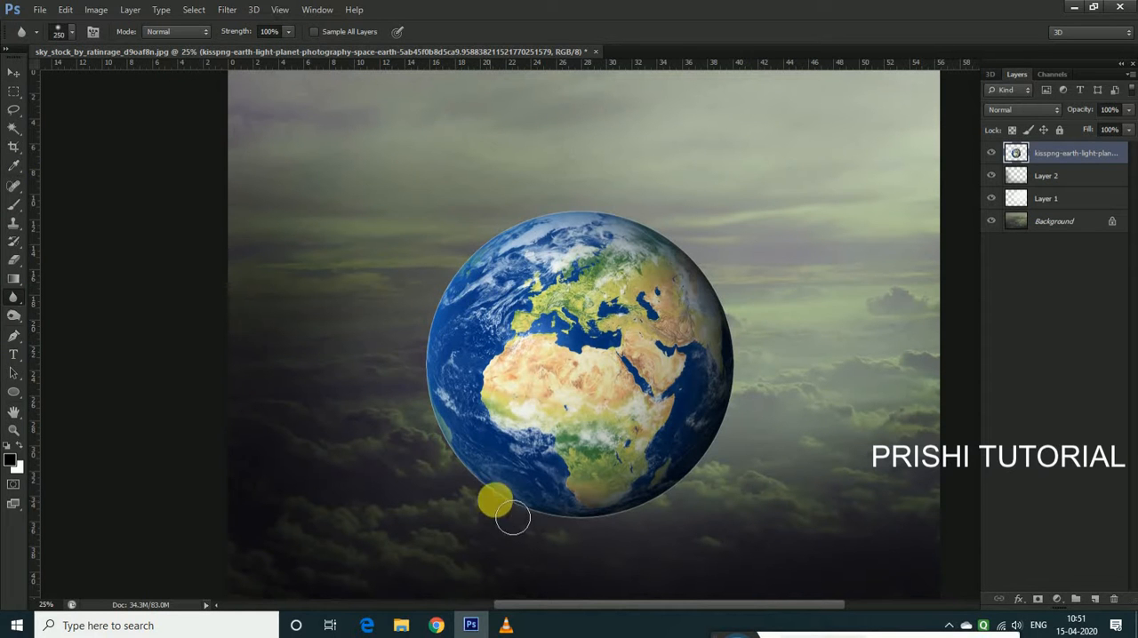
pyautogui.moveTo(569, 524)
pyautogui.mouseDown()
pyautogui.moveTo(547, 520)
pyautogui.moveTo(684, 503)
pyautogui.moveTo(733, 320)
pyautogui.moveTo(541, 232)
pyautogui.moveTo(446, 306)
pyautogui.moveTo(462, 262)
pyautogui.moveTo(530, 228)
pyautogui.mouseUp()
pyautogui.hotkey('ctrl', '-')
pyautogui.click(18, 71)
# Mute the earth layer's colours with Hue/Saturation, using hue +24 and saturation -76
pyautogui.click(96, 9)
pyautogui.moveTo(100, 45)
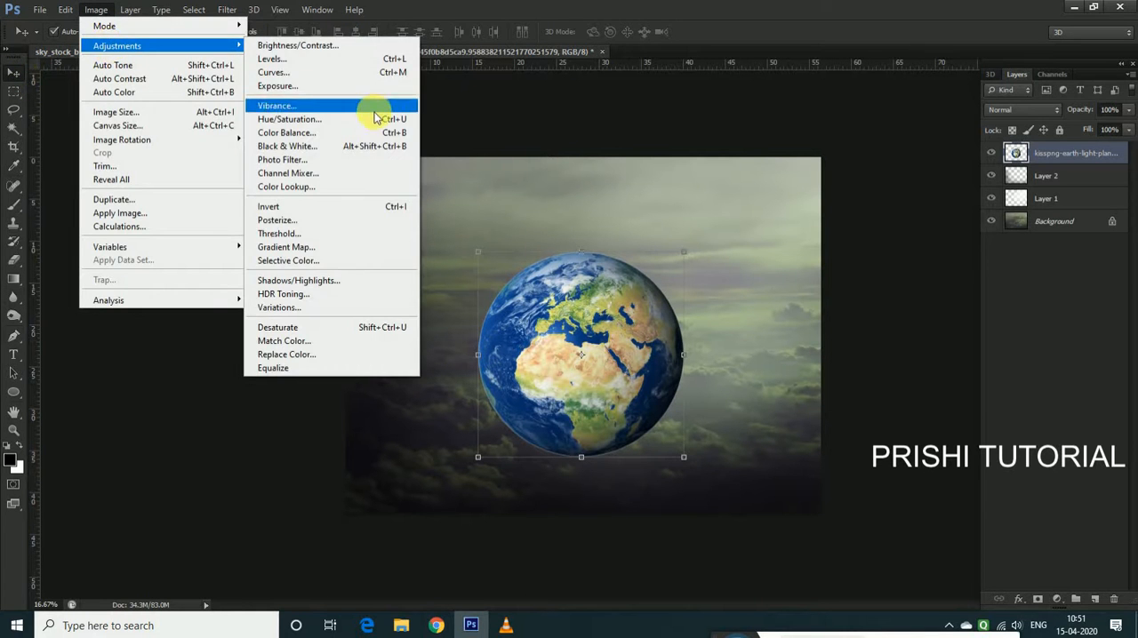
pyautogui.click(376, 118)
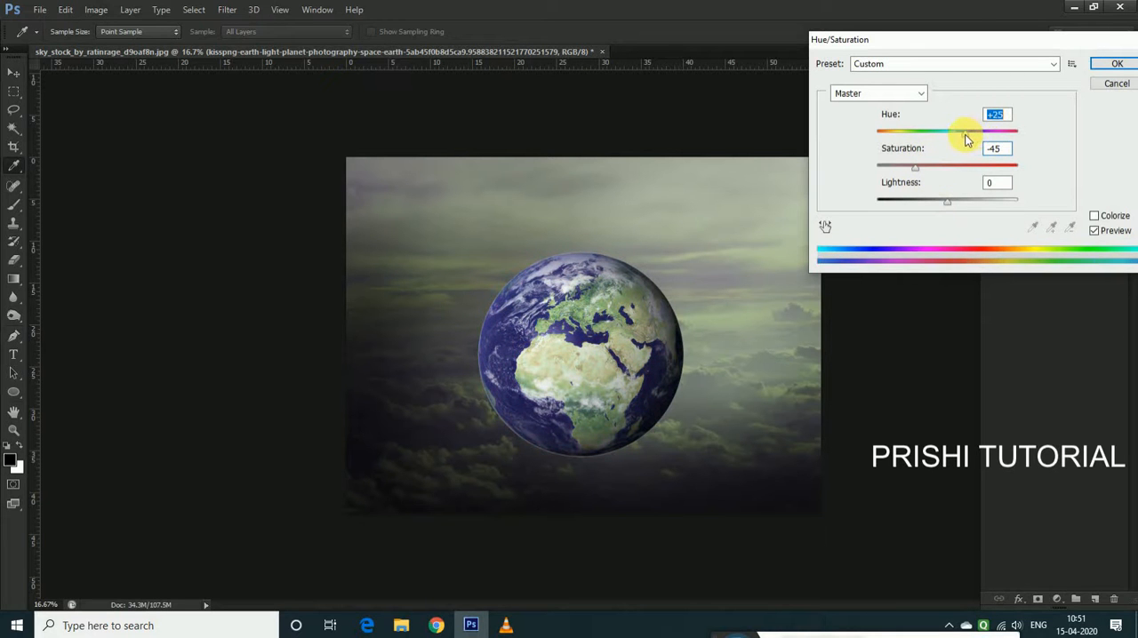
pyautogui.moveTo(904, 173); pyautogui.dragTo(898, 173)
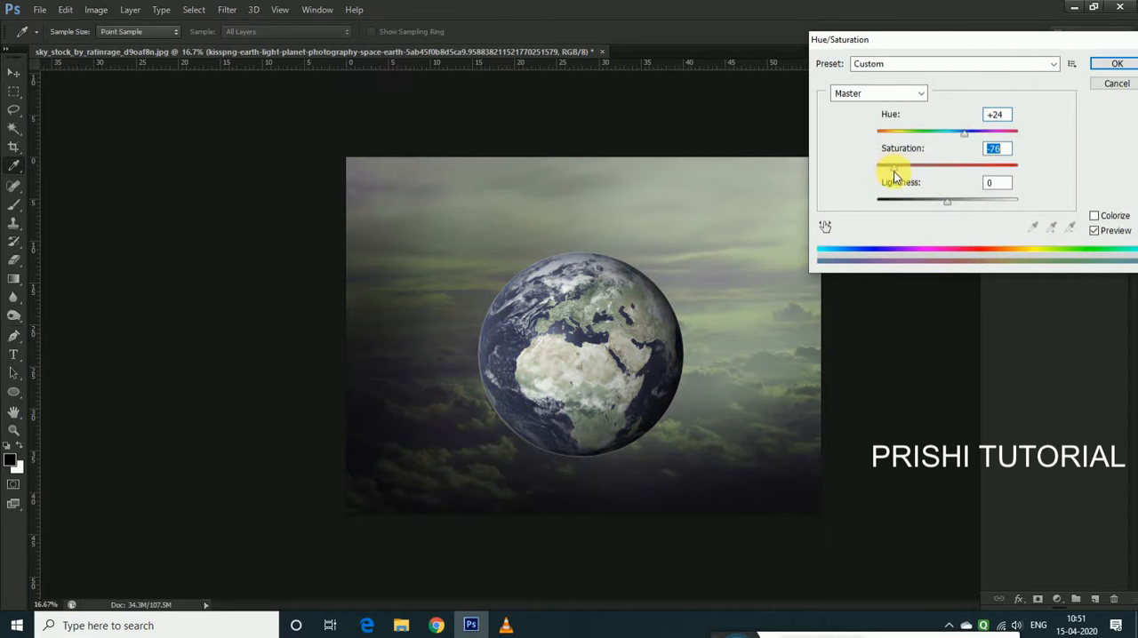
pyautogui.click(1117, 63)
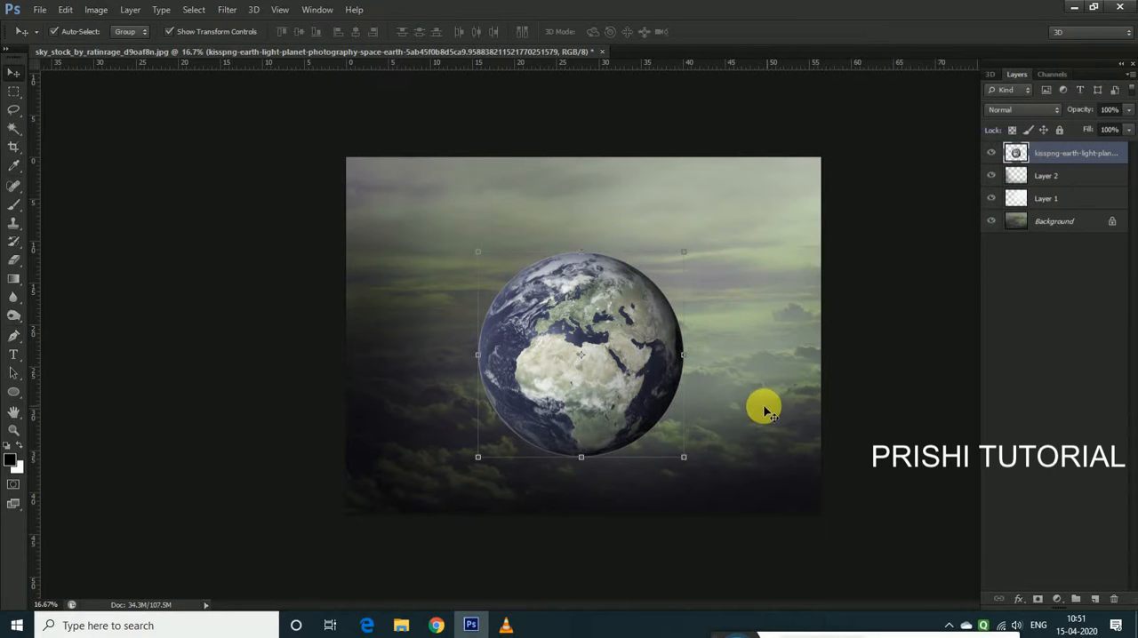
# Darken the earth layer with Levels by lowering its white output level
pyautogui.click(95, 10)
pyautogui.moveTo(242, 54)
pyautogui.click(401, 59)
pyautogui.moveTo(972, 343); pyautogui.dragTo(951, 346)
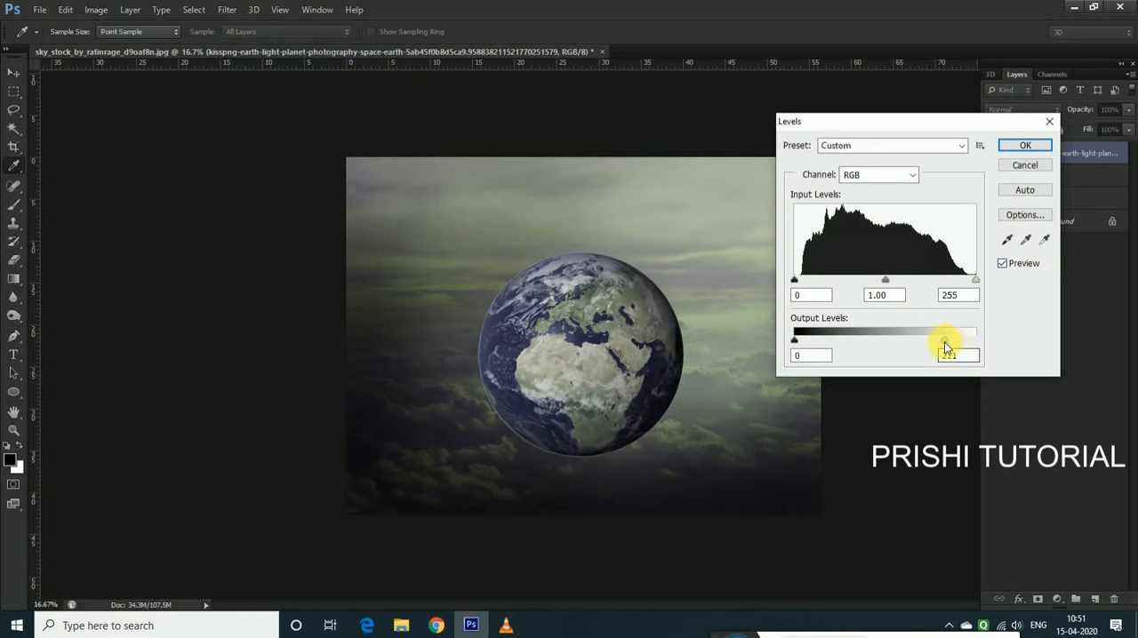
pyautogui.moveTo(933, 343); pyautogui.dragTo(939, 343)
pyautogui.click(1022, 147)
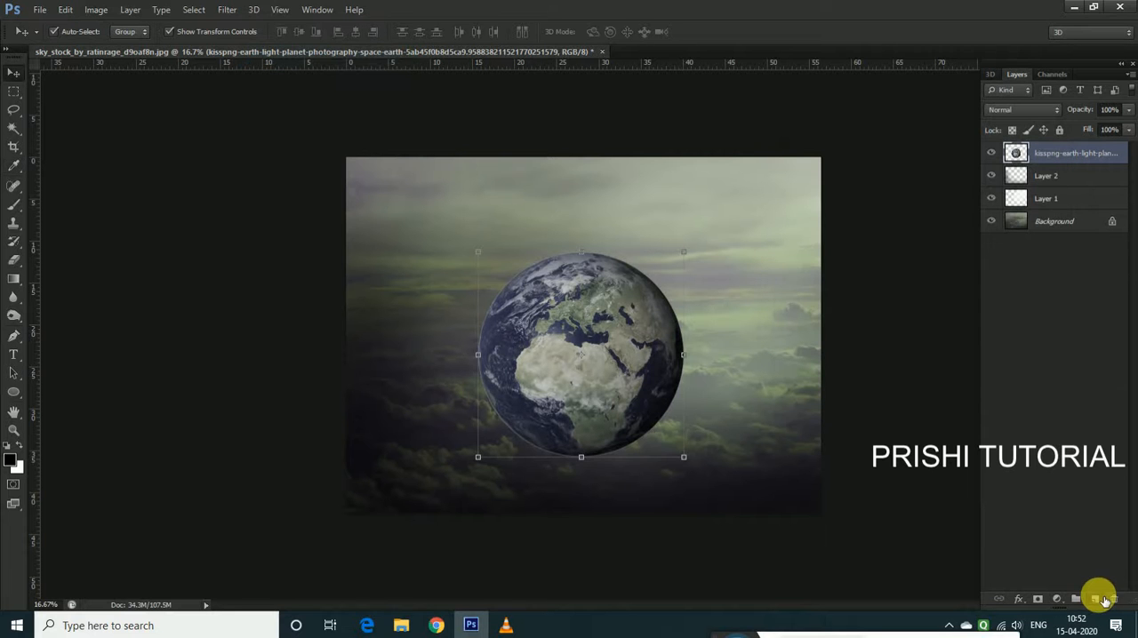
# On a new layer, load the globe's outline as a selection and paint faint black shading inside it at 1% brush flow
pyautogui.click(1099, 599)
pyautogui.keyDown('ctrl'); pyautogui.click(1015, 176); pyautogui.keyUp('ctrl')
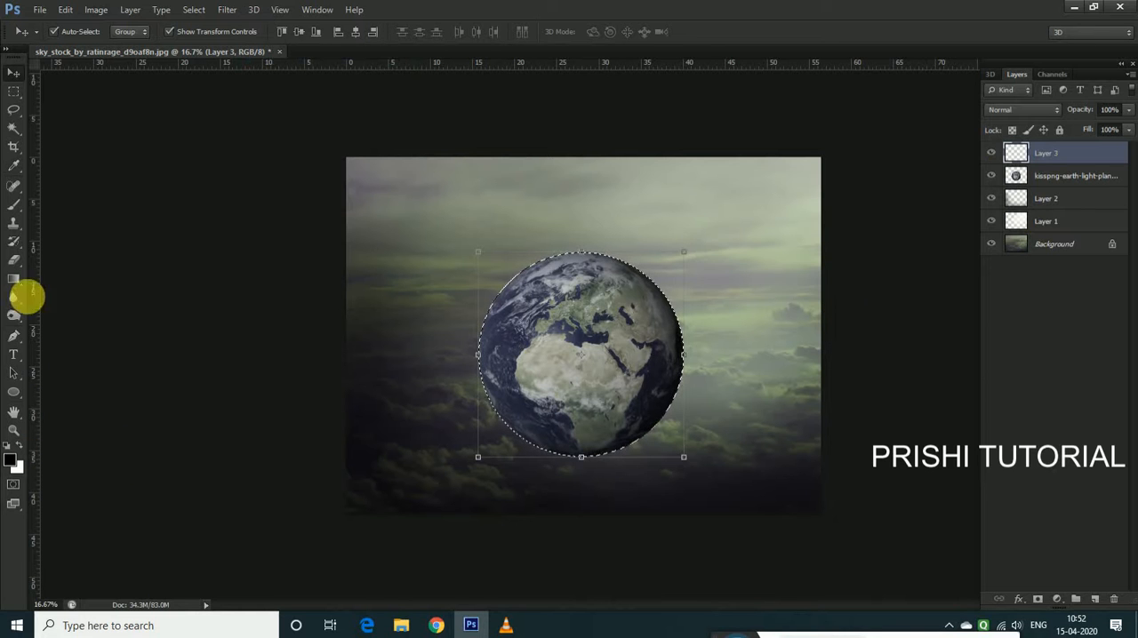
pyautogui.click(390, 35)
pyautogui.moveTo(479, 320)
pyautogui.mouseDown()
pyautogui.moveTo(488, 314)
pyautogui.moveTo(493, 366)
pyautogui.mouseUp()
pyautogui.moveTo(682, 389)
pyautogui.mouseDown()
pyautogui.moveTo(533, 368)
pyautogui.moveTo(506, 279)
pyautogui.moveTo(507, 402)
pyautogui.mouseUp()
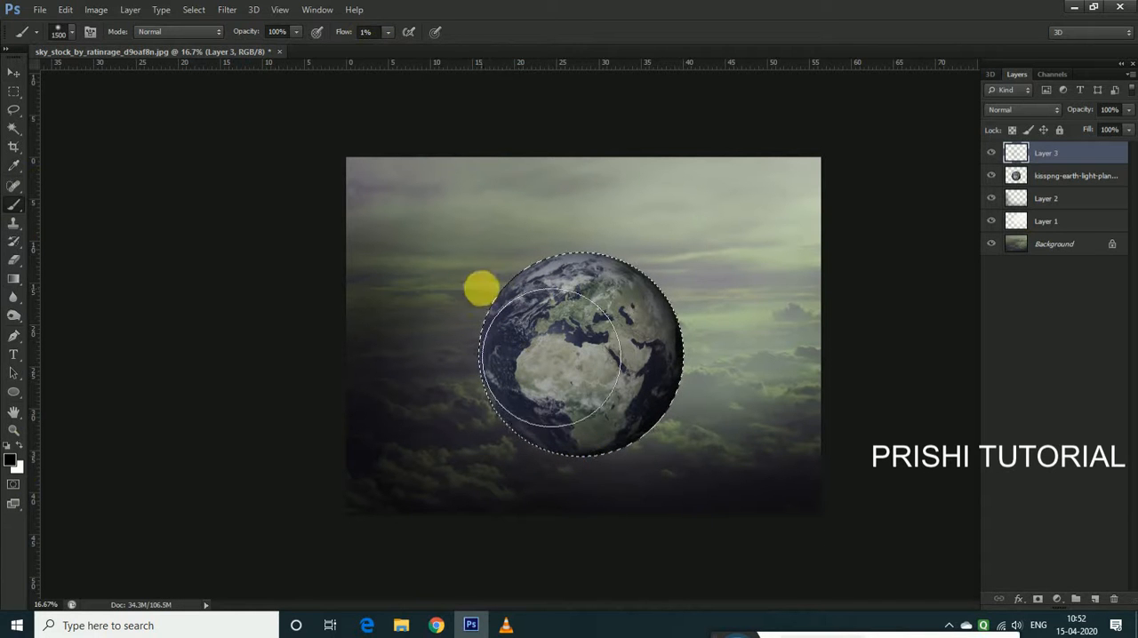
# Raise the brush flow to 6%, deepen the black shading around the globe's left and lower sides, and clear the selection
pyautogui.moveTo(392, 51); pyautogui.dragTo(390, 51)
pyautogui.moveTo(484, 314); pyautogui.dragTo(531, 462)
pyautogui.moveTo(665, 418)
pyautogui.mouseDown()
pyautogui.moveTo(507, 310)
pyautogui.moveTo(518, 465)
pyautogui.mouseUp()
pyautogui.moveTo(573, 495)
pyautogui.mouseDown()
pyautogui.moveTo(615, 572)
pyautogui.moveTo(532, 337)
pyautogui.mouseUp()
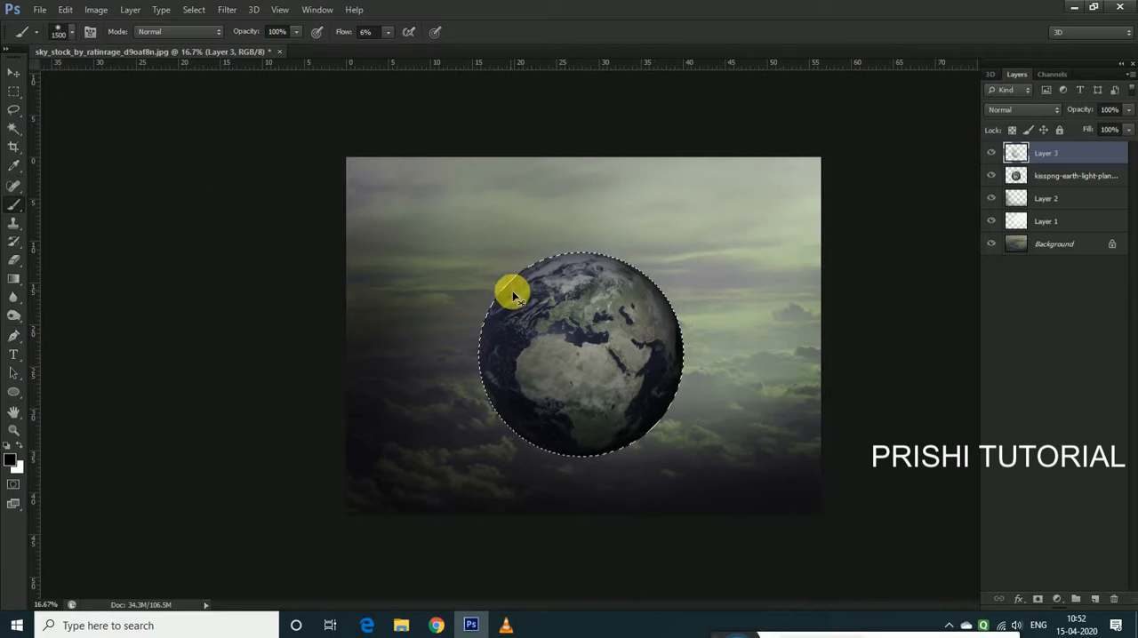
pyautogui.press('v')
pyautogui.click(731, 393)
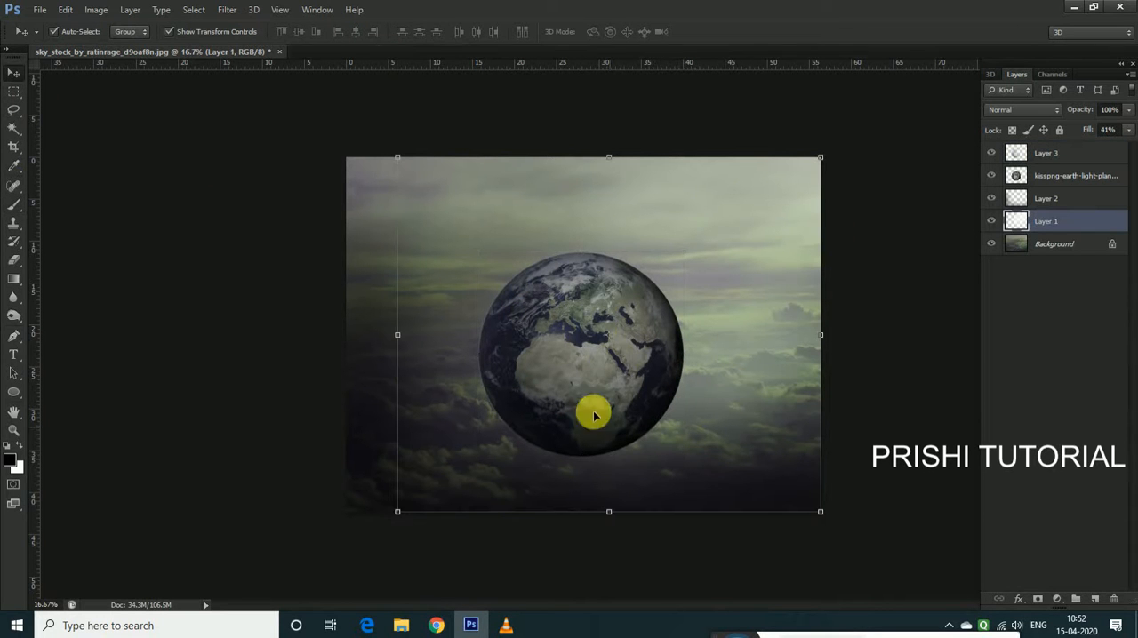
# Place the f0070229-coronavirus_artwork-spl image, scaled to about 101%, centred over the globe, and stack it as the uppermost layer
pyautogui.click(38, 11)
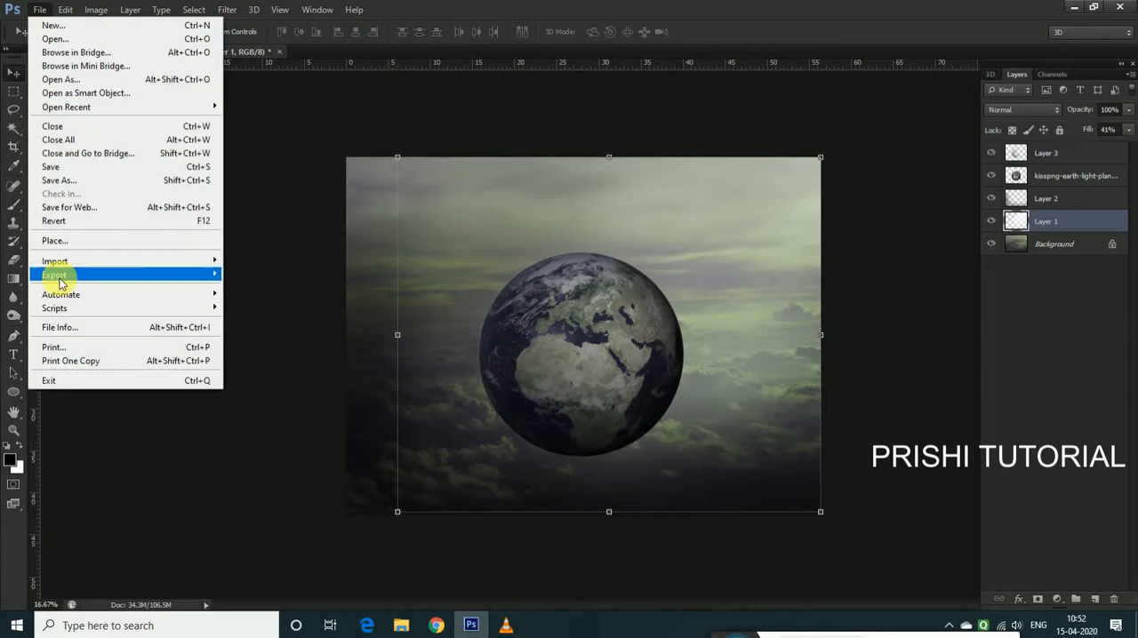
pyautogui.moveTo(74, 265)
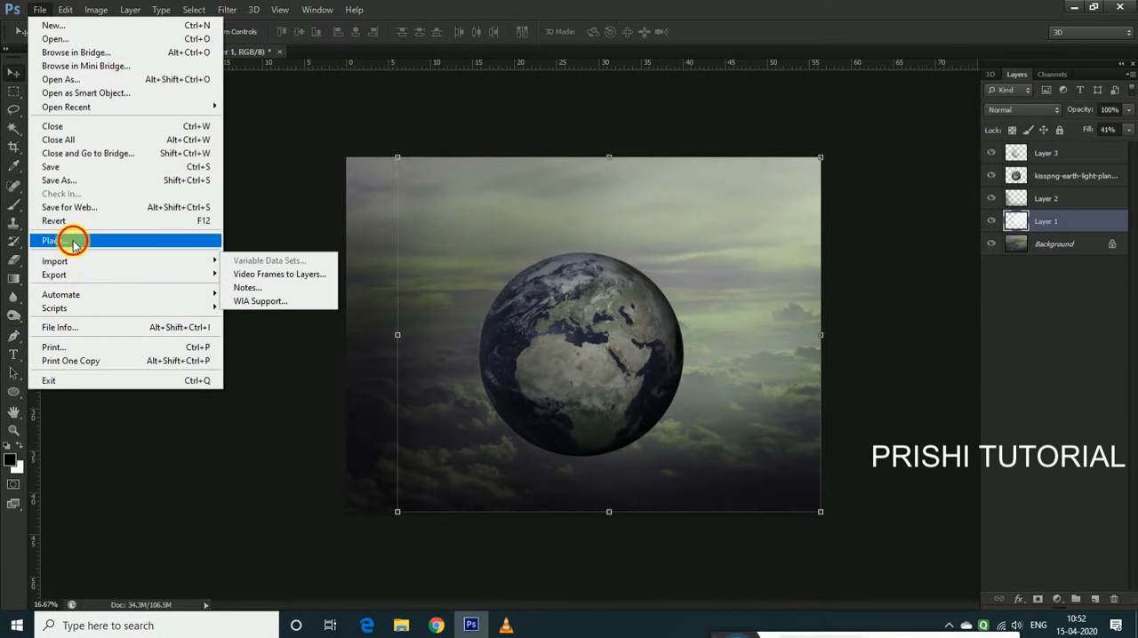
pyautogui.click(72, 240)
pyautogui.click(500, 168)
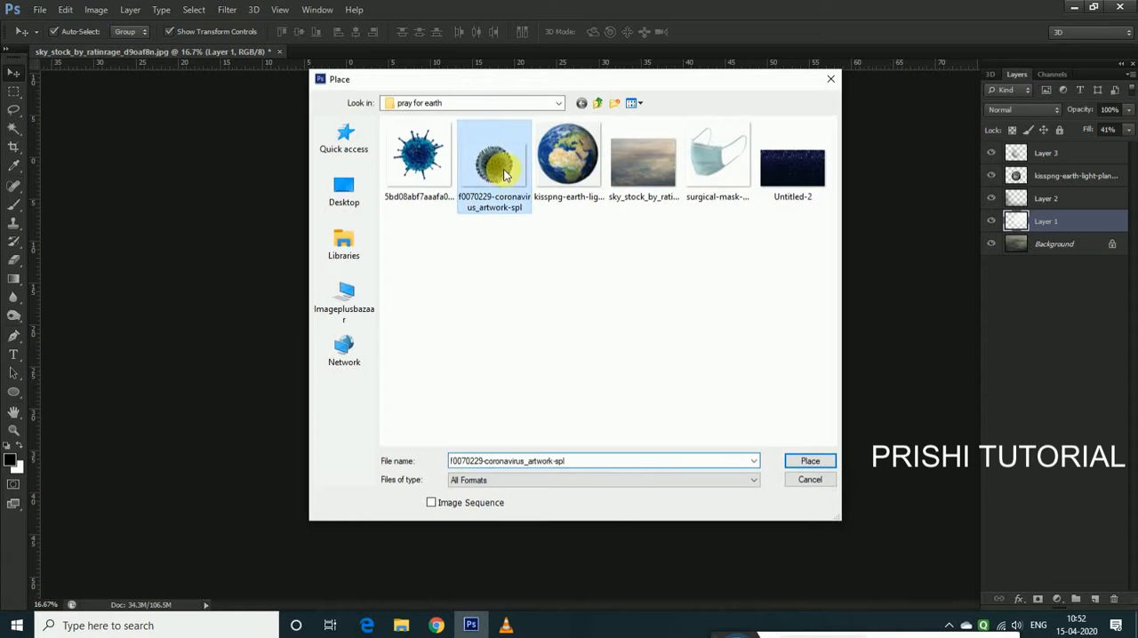
pyautogui.click(810, 461)
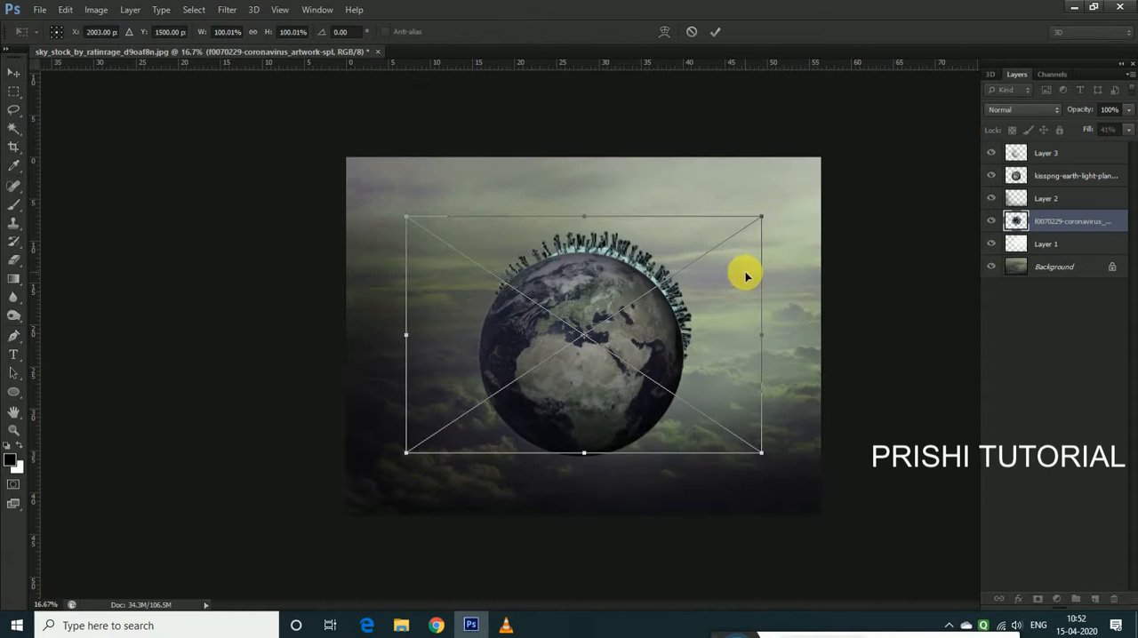
pyautogui.moveTo(766, 220); pyautogui.dragTo(763, 214)
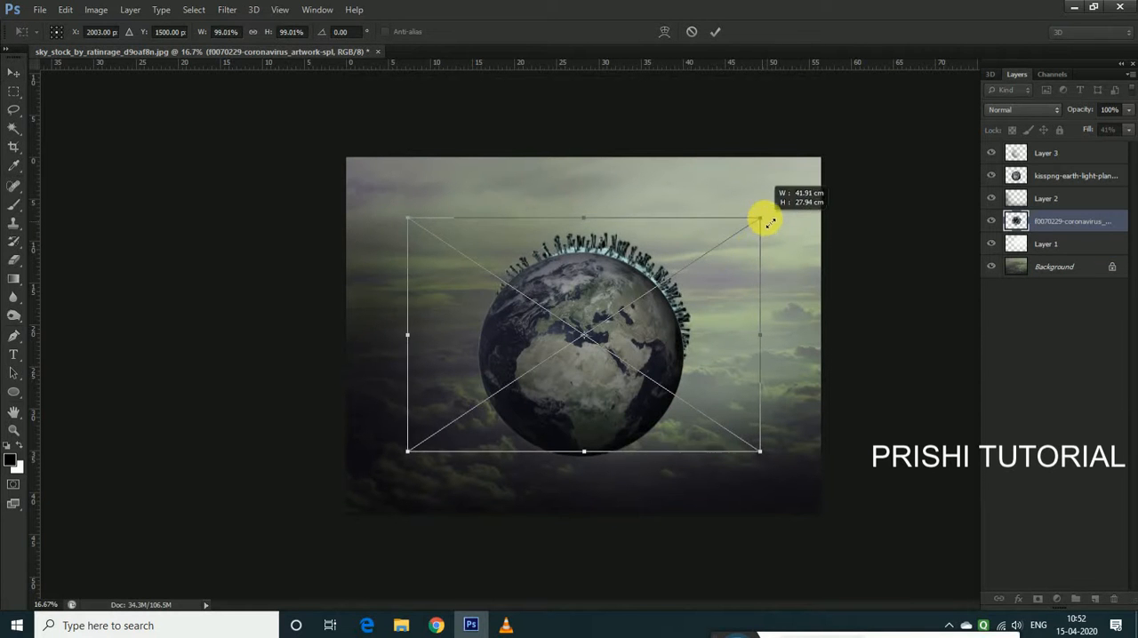
pyautogui.moveTo(694, 305); pyautogui.dragTo(689, 318)
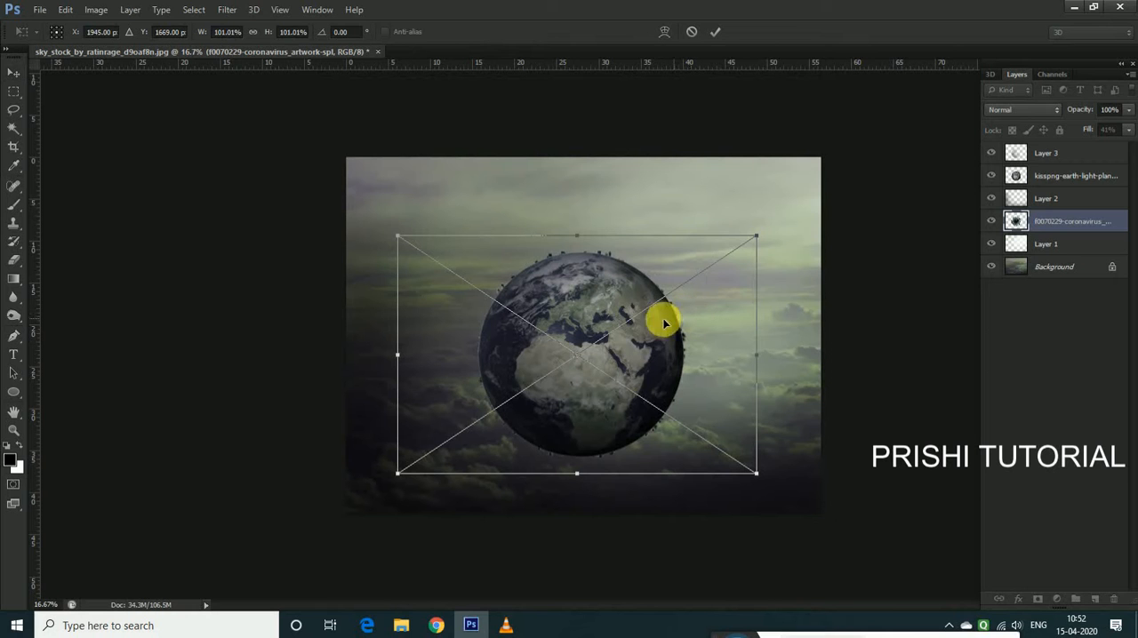
pyautogui.press('Return')
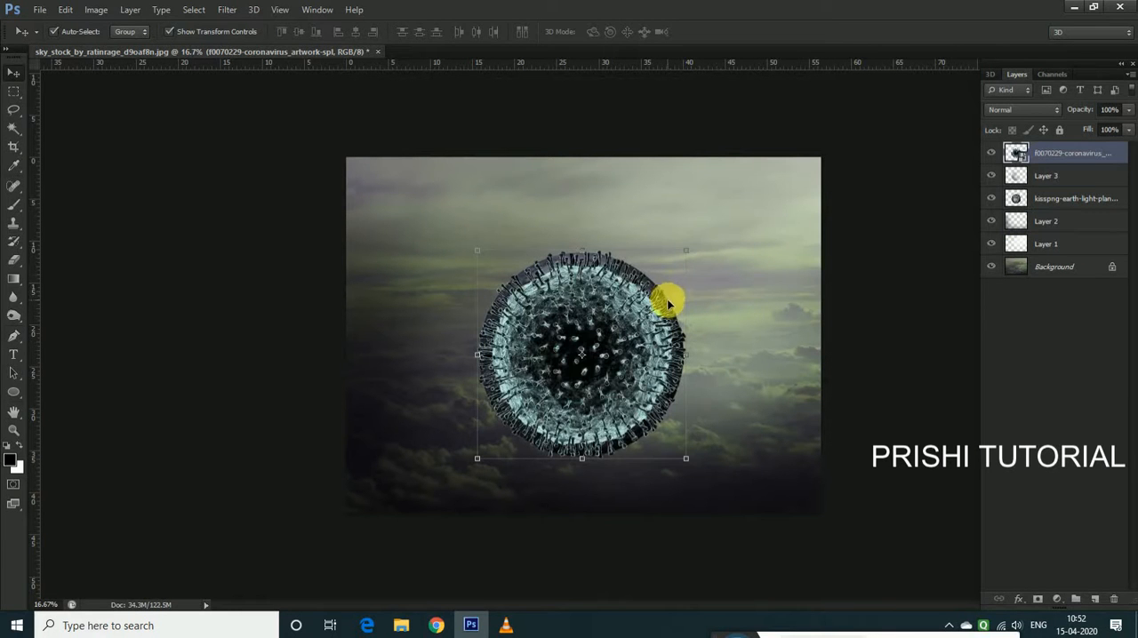
# Enlarge the coronavirus artwork slightly beyond 104% so its spikes extend past the globe's outline
pyautogui.click(692, 255)
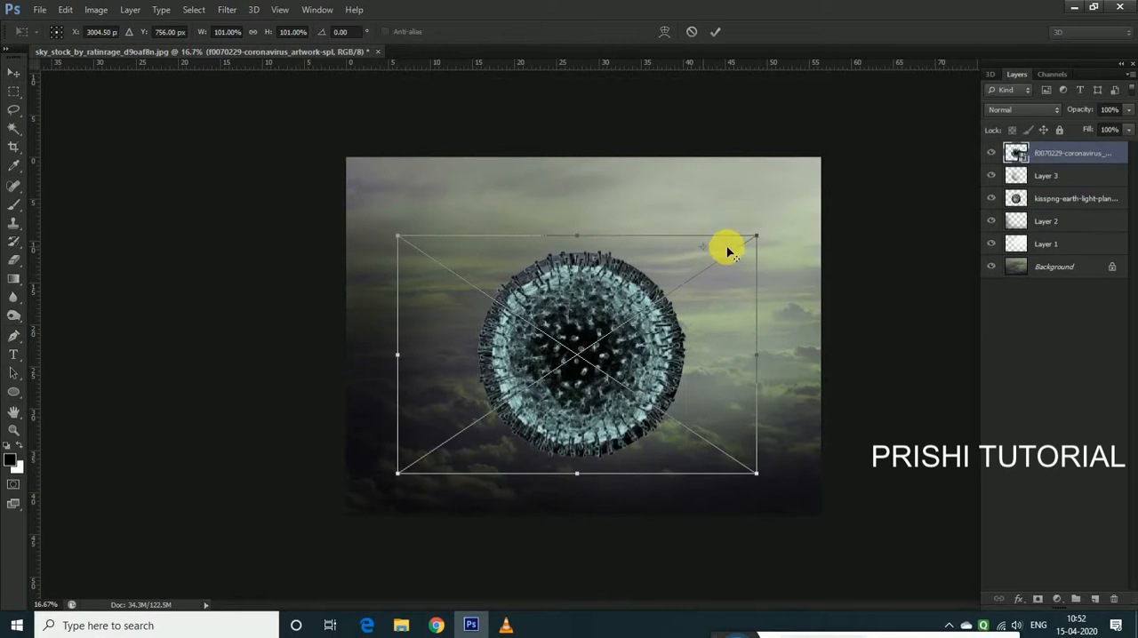
pyautogui.moveTo(755, 233)
pyautogui.mouseDown()
pyautogui.moveTo(768, 257)
pyautogui.moveTo(758, 236)
pyautogui.mouseUp()
pyautogui.press('Return')
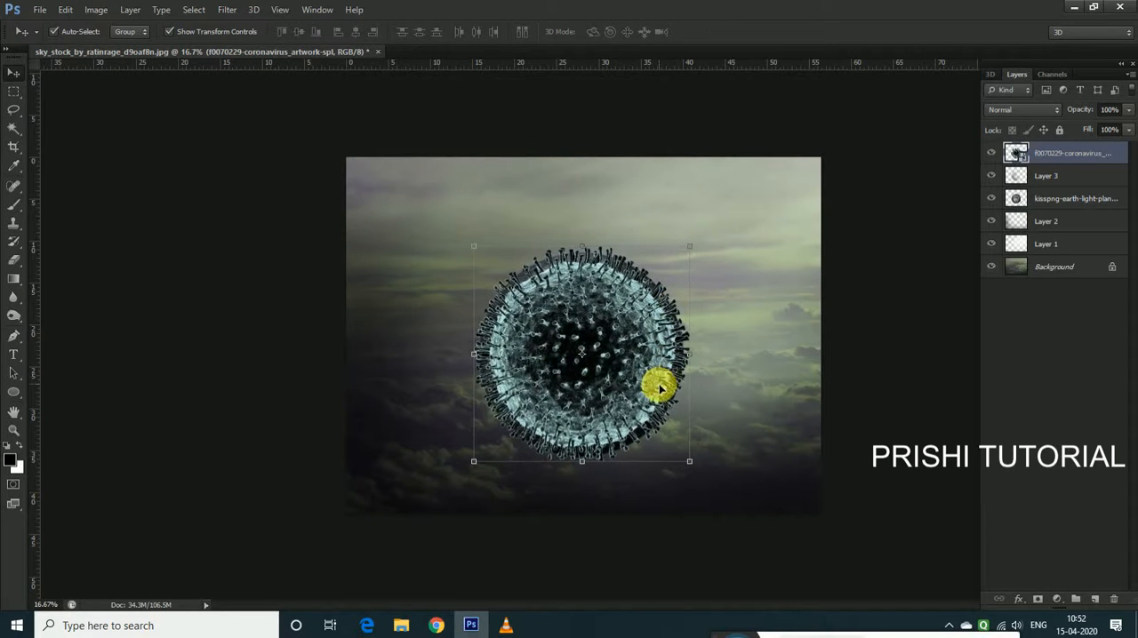
pyautogui.hotkey('ctrl', 't')
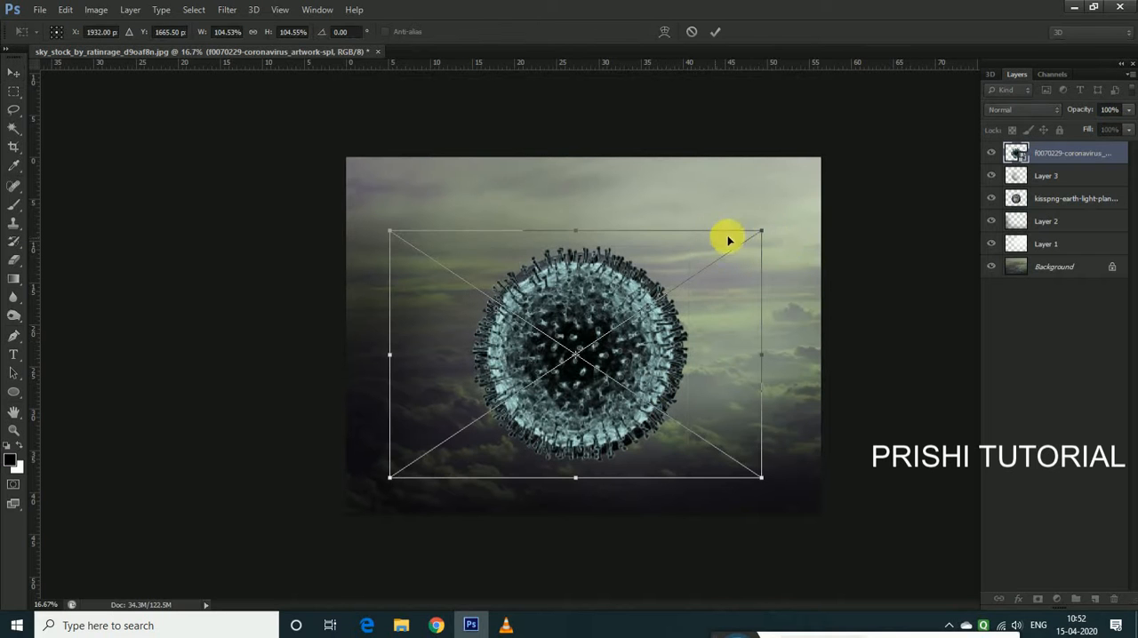
pyautogui.moveTo(770, 233); pyautogui.dragTo(774, 232)
pyautogui.press('Return')
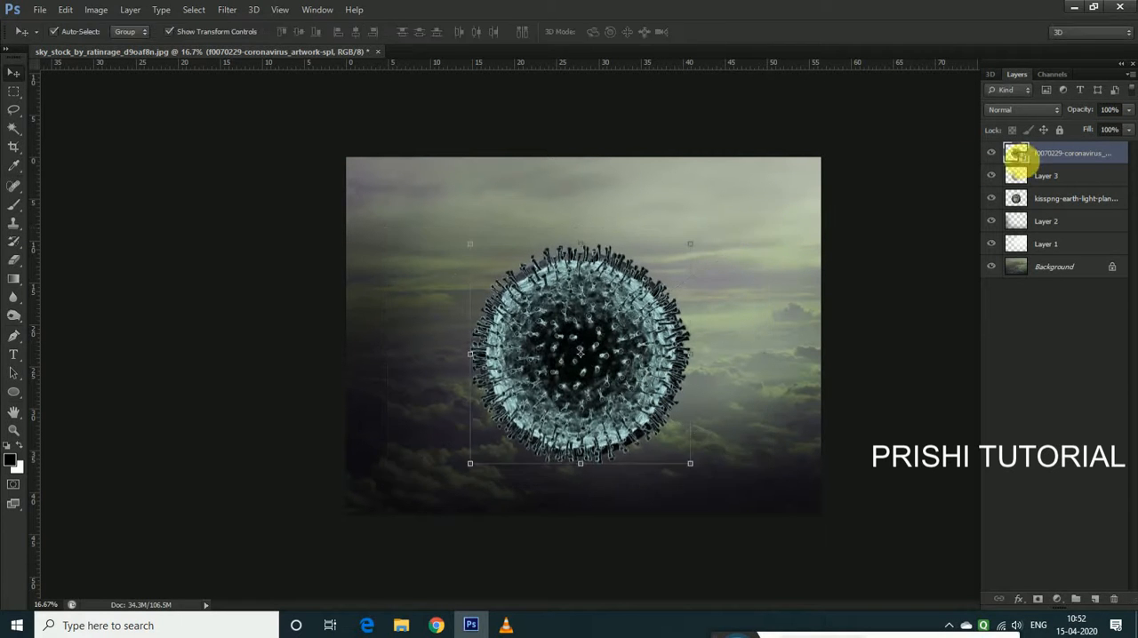
# Rasterize the coronavirus artwork layer
pyautogui.rightClick(1051, 151)
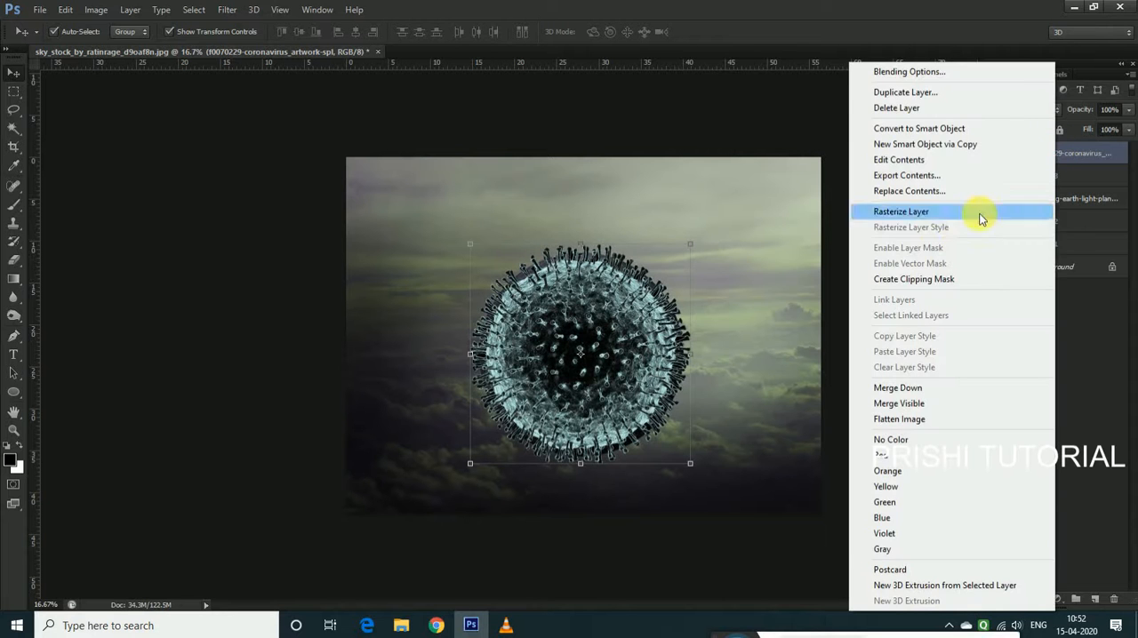
pyautogui.click(920, 215)
pyautogui.click(718, 330)
pyautogui.click(625, 354)
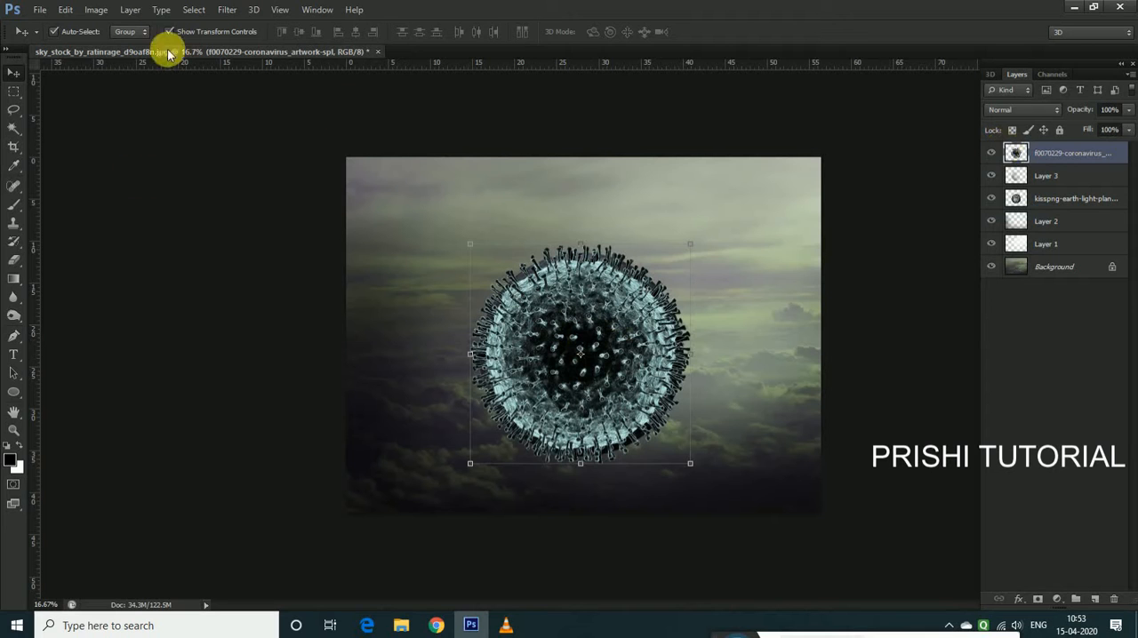
# Erase the left half of the coronavirus artwork with a soft 339 px eraser at 0% hardness, exposing the globe underneath
pyautogui.click(15, 263)
pyautogui.click(74, 258)
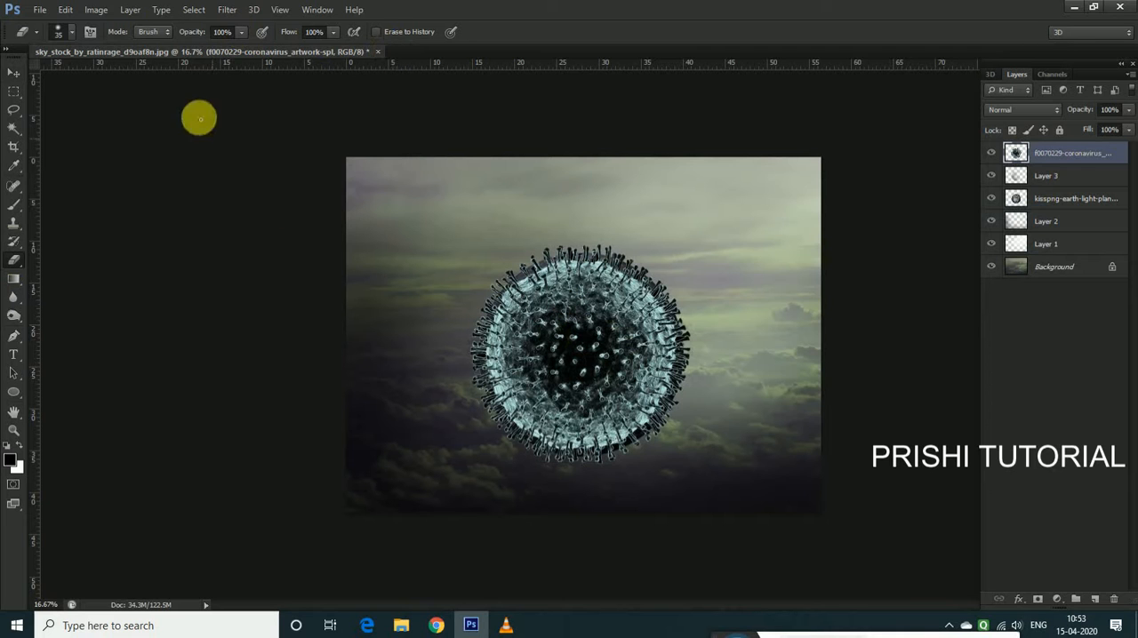
pyautogui.click(73, 33)
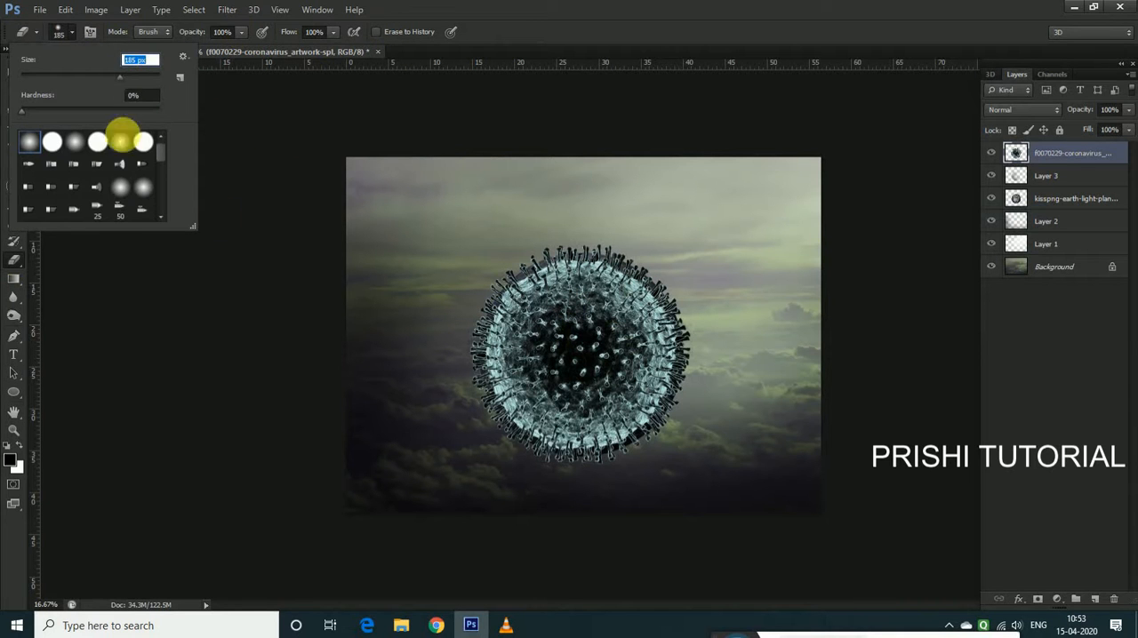
pyautogui.click(136, 77)
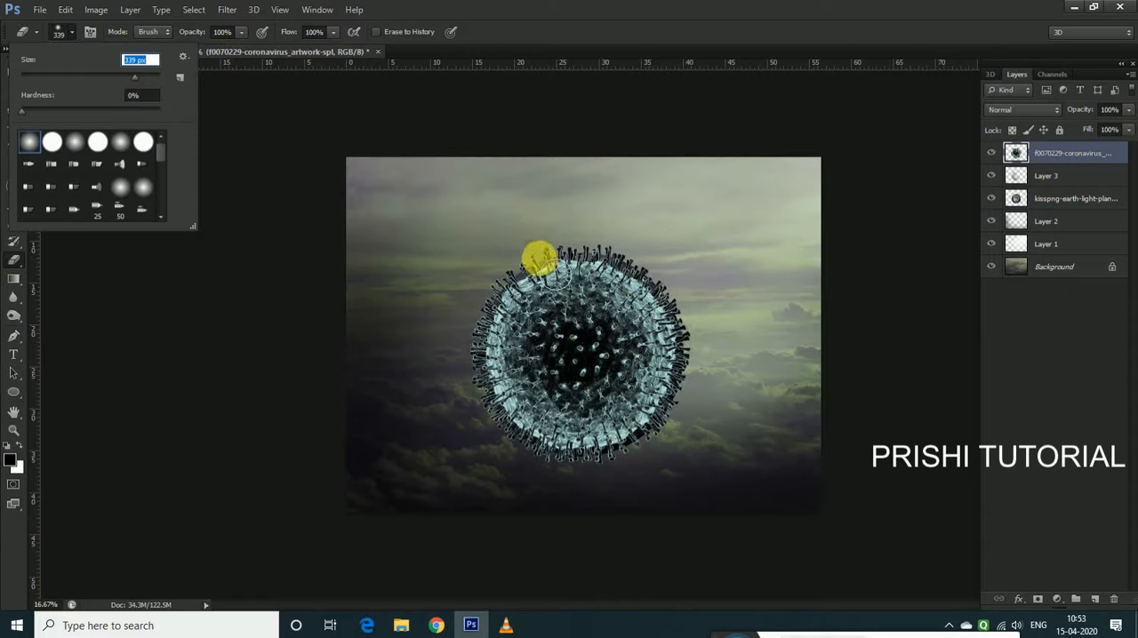
pyautogui.moveTo(555, 269); pyautogui.dragTo(599, 521)
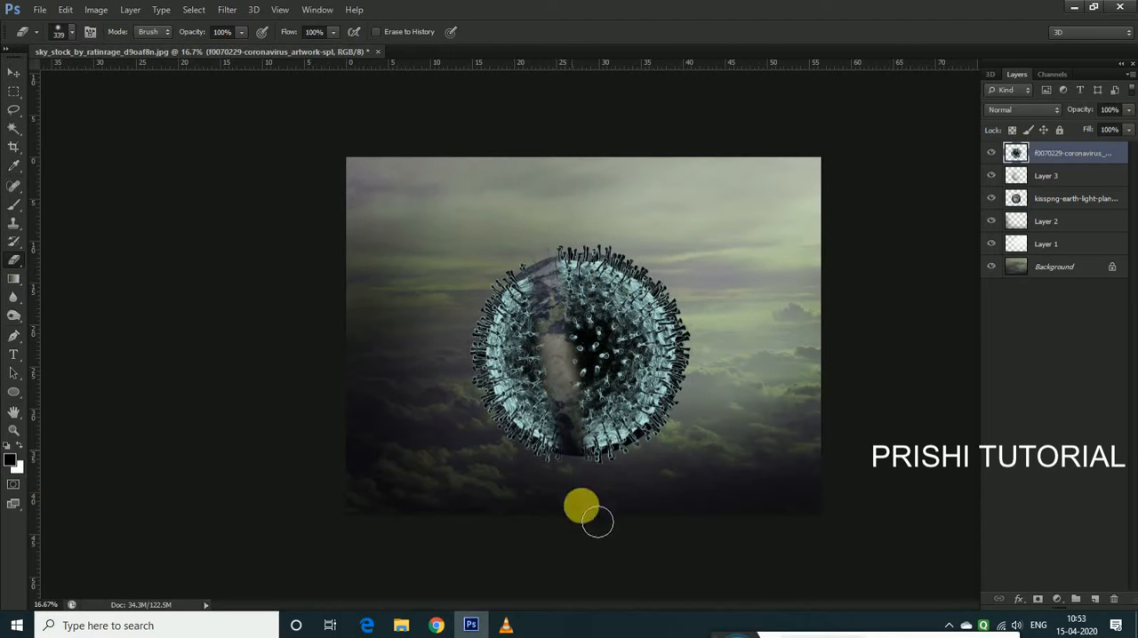
pyautogui.moveTo(554, 302)
pyautogui.mouseDown()
pyautogui.moveTo(577, 527)
pyautogui.moveTo(532, 299)
pyautogui.moveTo(559, 533)
pyautogui.moveTo(522, 295)
pyautogui.moveTo(527, 484)
pyautogui.moveTo(520, 250)
pyautogui.moveTo(511, 431)
pyautogui.moveTo(491, 419)
pyautogui.moveTo(484, 312)
pyautogui.moveTo(492, 447)
pyautogui.moveTo(563, 268)
pyautogui.moveTo(586, 481)
pyautogui.moveTo(558, 245)
pyautogui.moveTo(606, 504)
pyautogui.moveTo(608, 521)
pyautogui.moveTo(597, 521)
pyautogui.moveTo(755, 559)
pyautogui.moveTo(625, 546)
pyautogui.moveTo(639, 518)
pyautogui.moveTo(611, 492)
pyautogui.moveTo(641, 491)
pyautogui.moveTo(602, 492)
pyautogui.moveTo(570, 275)
pyautogui.moveTo(552, 287)
pyautogui.moveTo(551, 420)
pyautogui.moveTo(538, 386)
pyautogui.moveTo(533, 251)
pyautogui.moveTo(520, 333)
pyautogui.mouseUp()
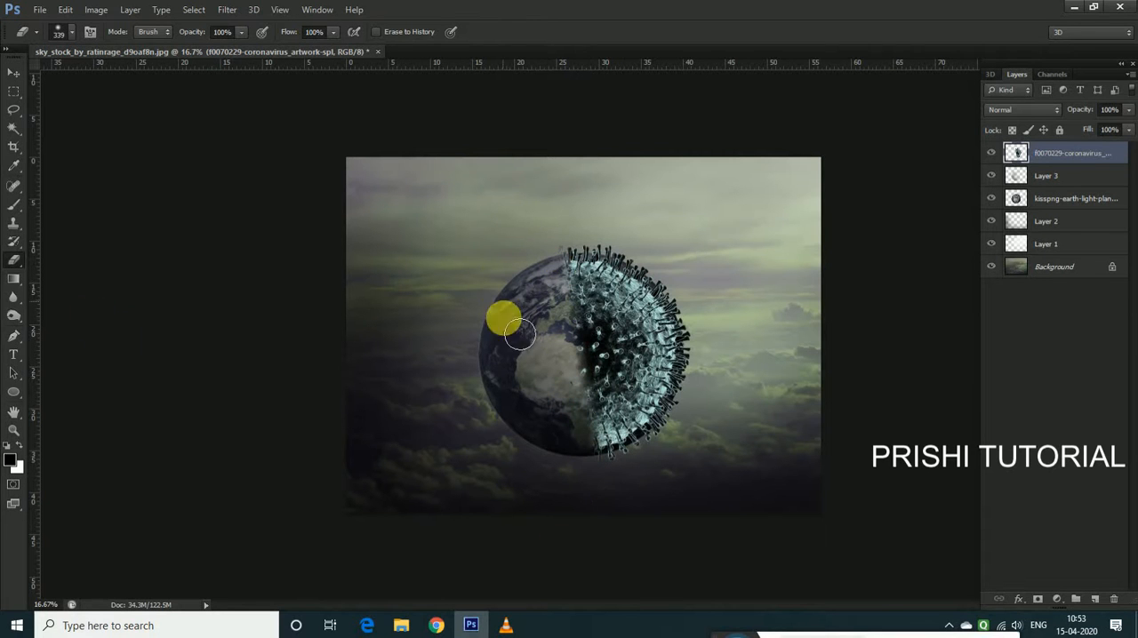
# Darken the coronavirus layer with Levels by lowering its white output level to about 207
pyautogui.click(20, 75)
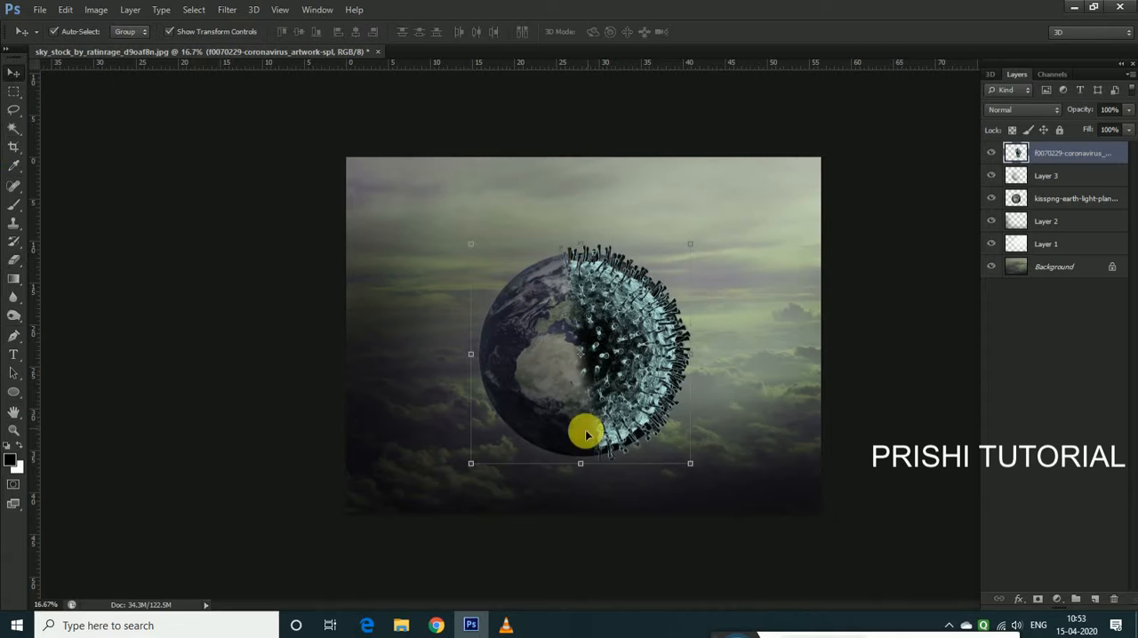
pyautogui.click(99, 16)
pyautogui.moveTo(80, 43)
pyautogui.click(398, 72)
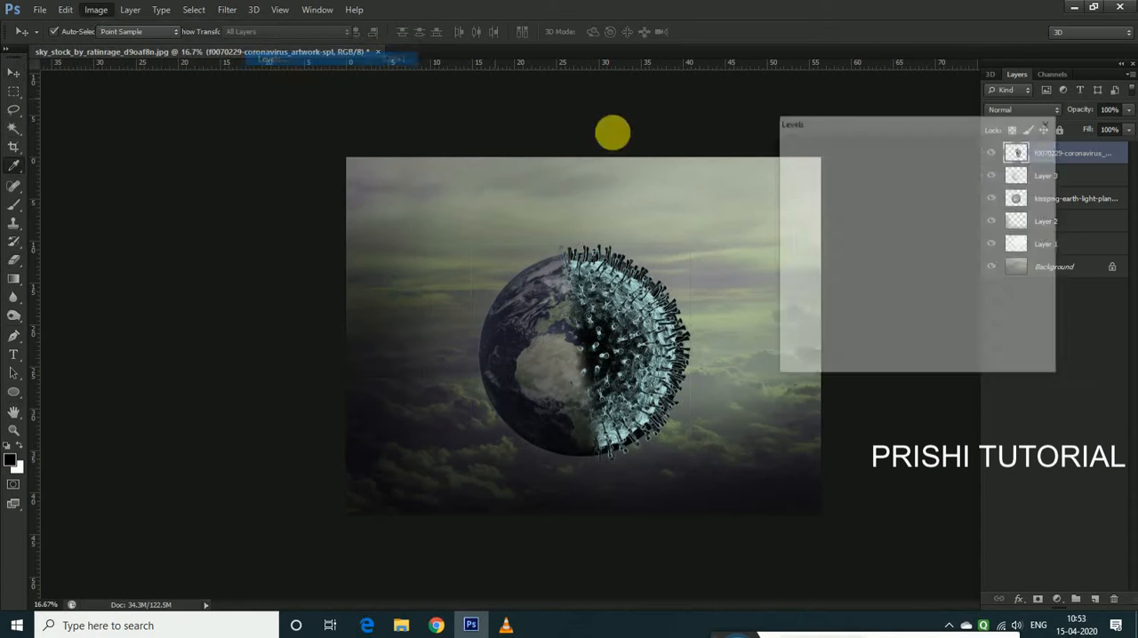
pyautogui.moveTo(970, 346); pyautogui.dragTo(950, 343)
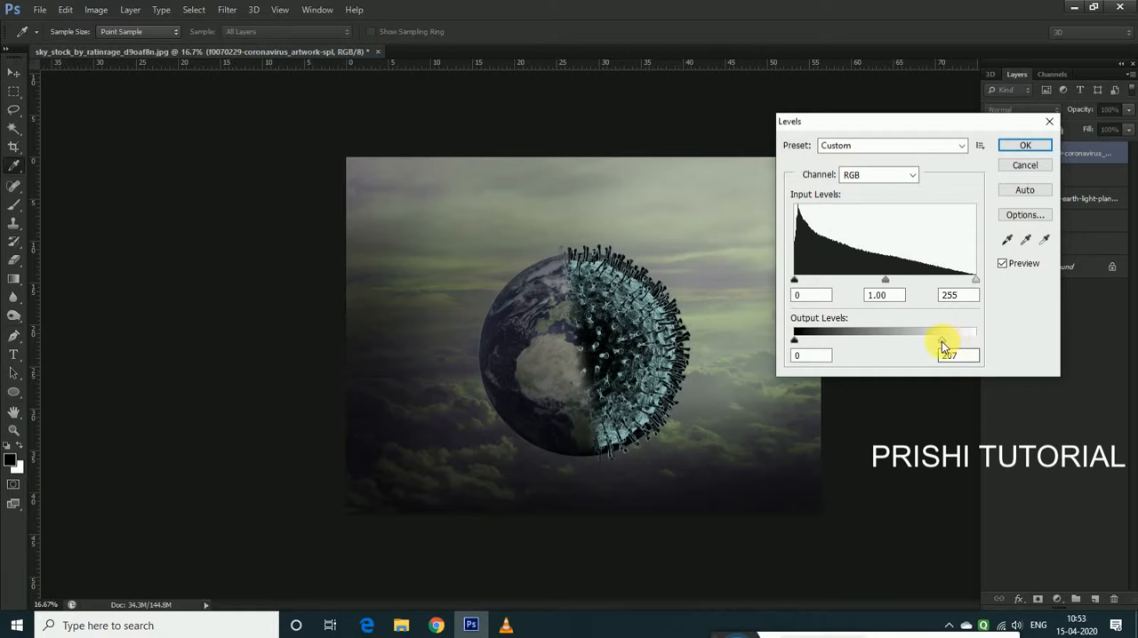
pyautogui.click(1024, 146)
pyautogui.press('v')
# Mute the coronavirus layer's colours with Hue/Saturation, using hue +31 and saturation -46
pyautogui.click(131, 10)
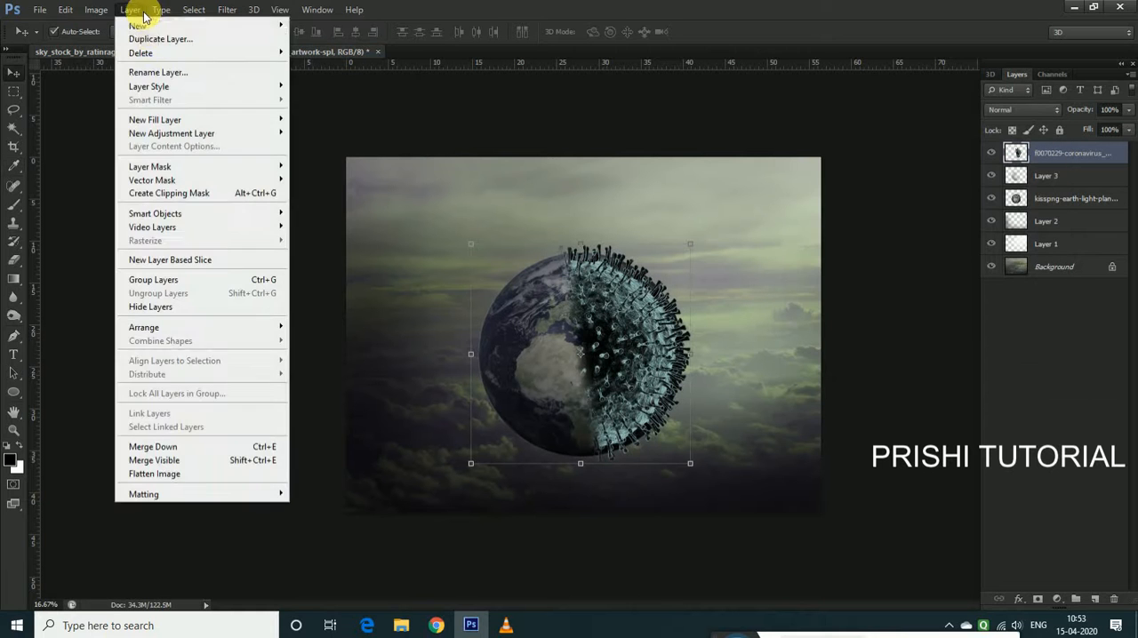
pyautogui.moveTo(96, 10)
pyautogui.moveTo(117, 45)
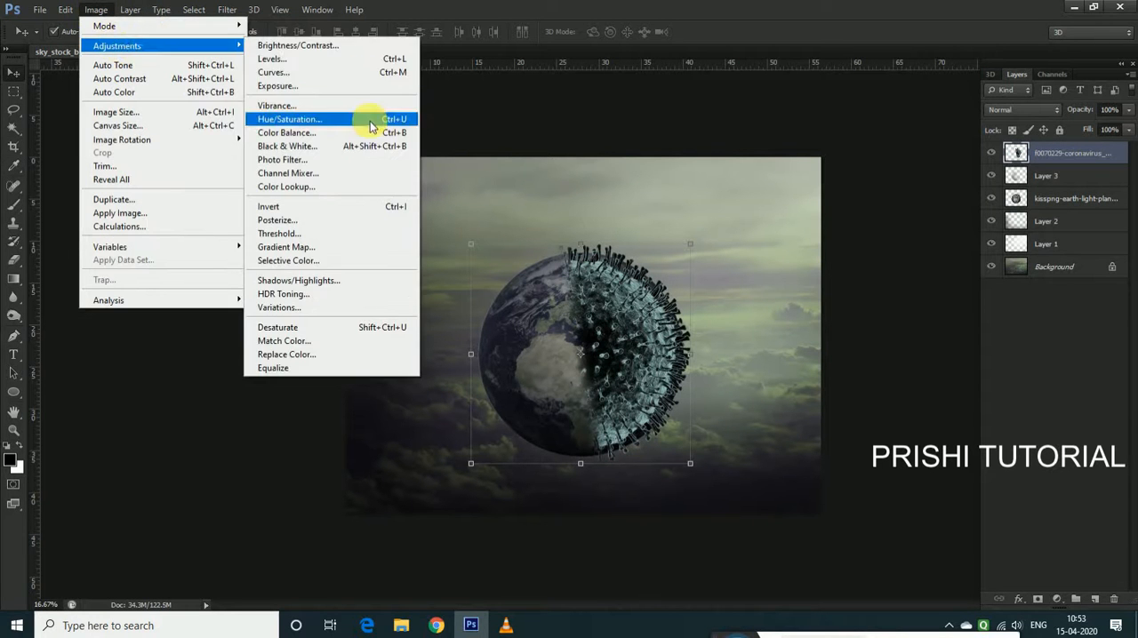
pyautogui.click(370, 125)
pyautogui.moveTo(947, 166); pyautogui.dragTo(908, 174)
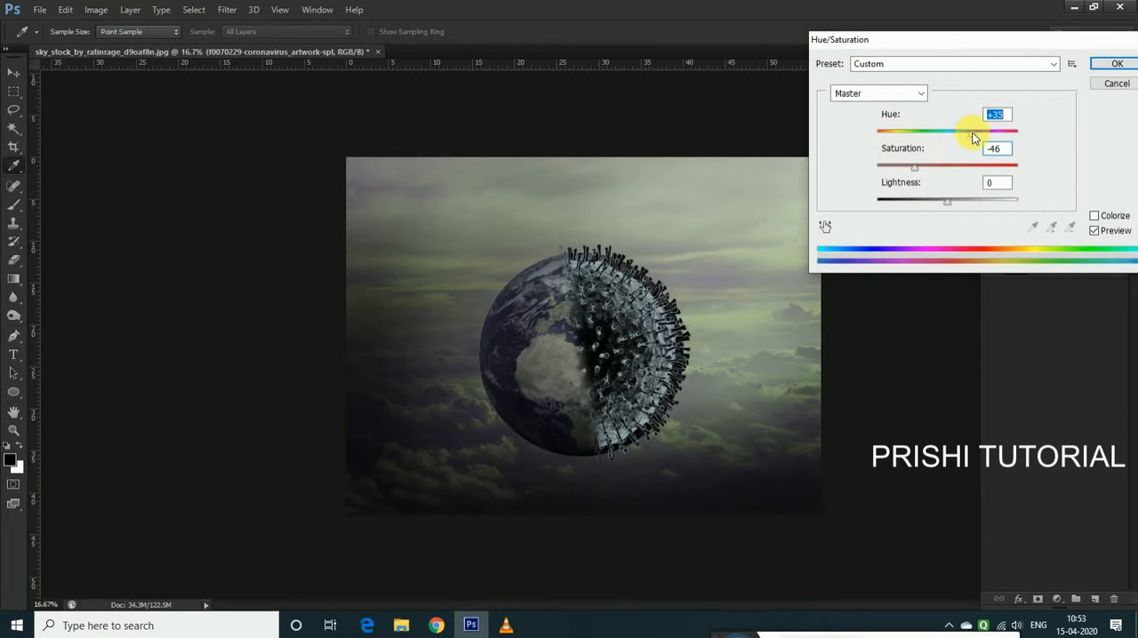
pyautogui.moveTo(998, 142); pyautogui.dragTo(970, 143)
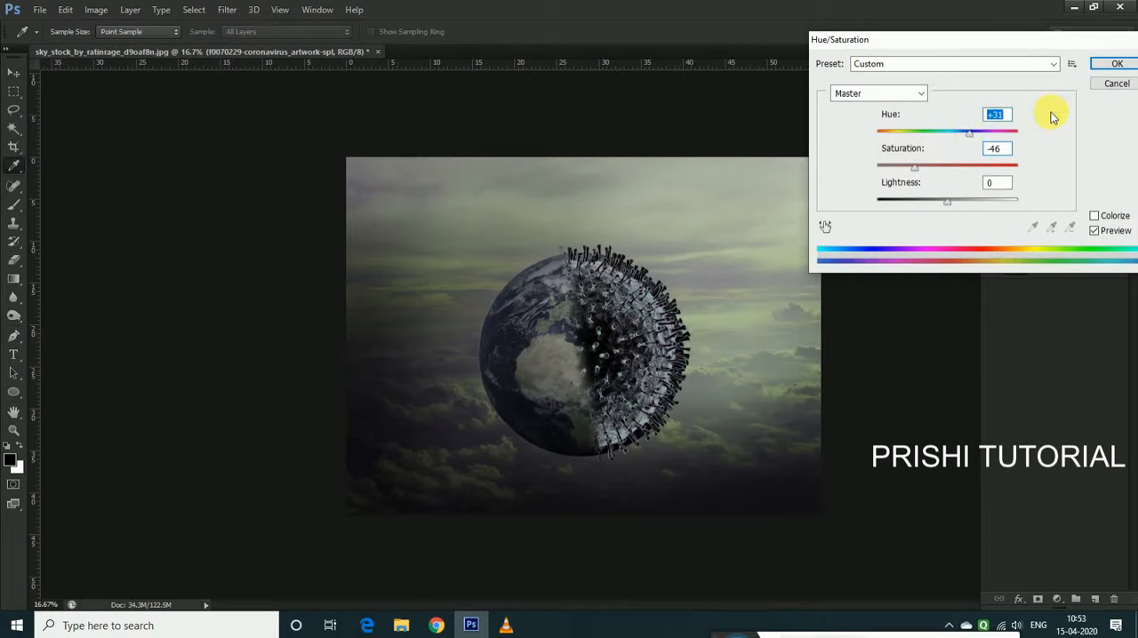
pyautogui.click(1117, 63)
pyautogui.press('v')
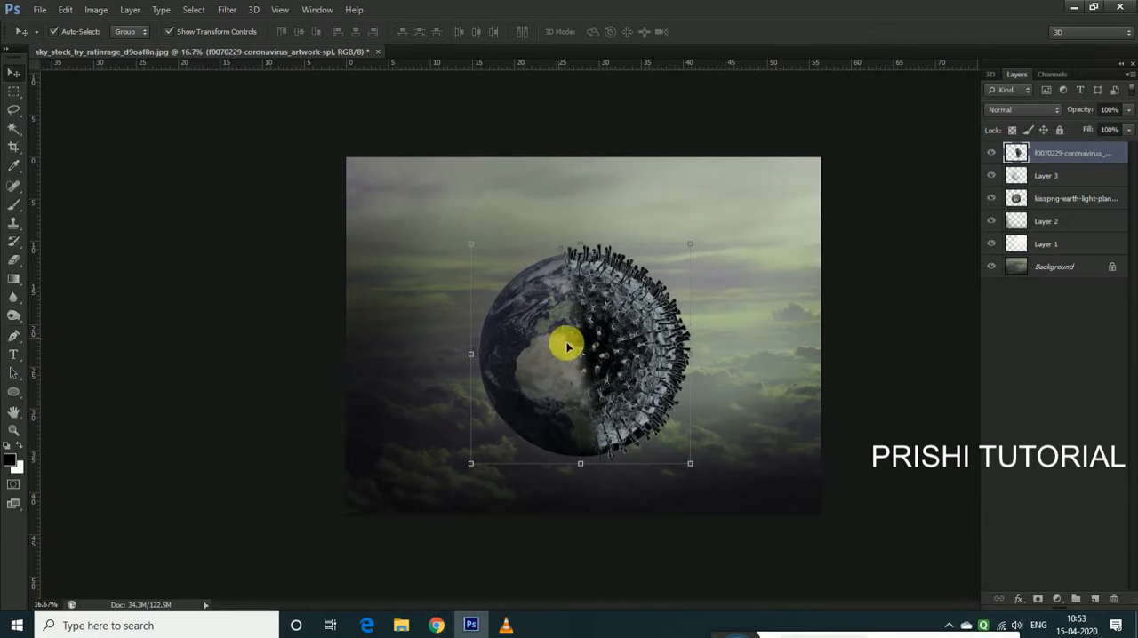
# Place the surgical mask image, scaled to about 548%, over the globe so the mask covers its lower-left part
pyautogui.click(53, 10)
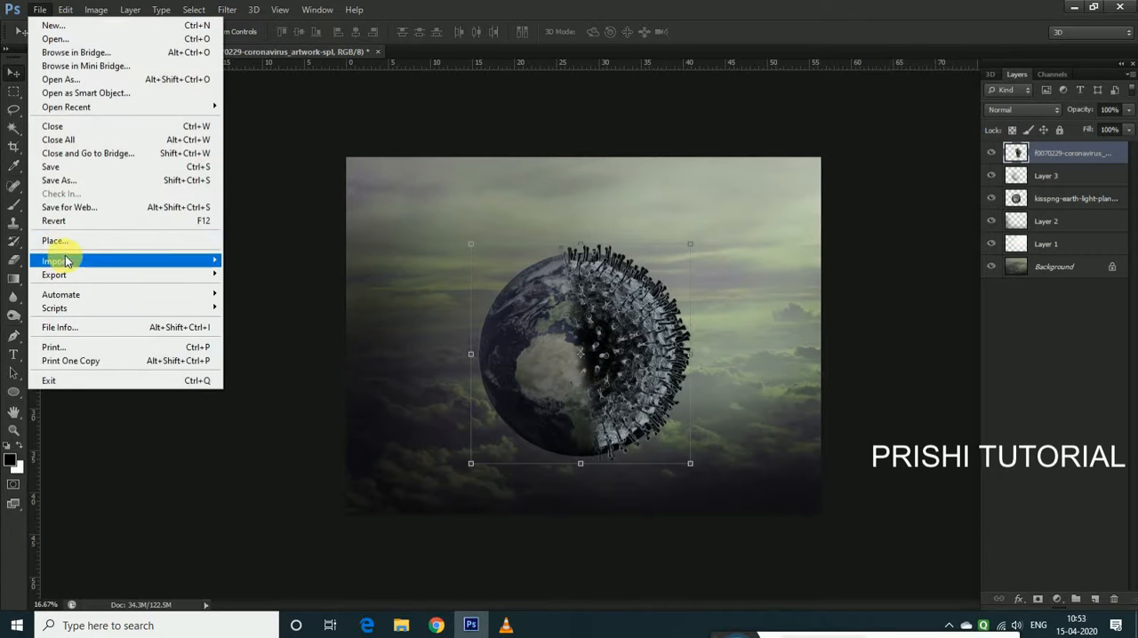
pyautogui.click(61, 240)
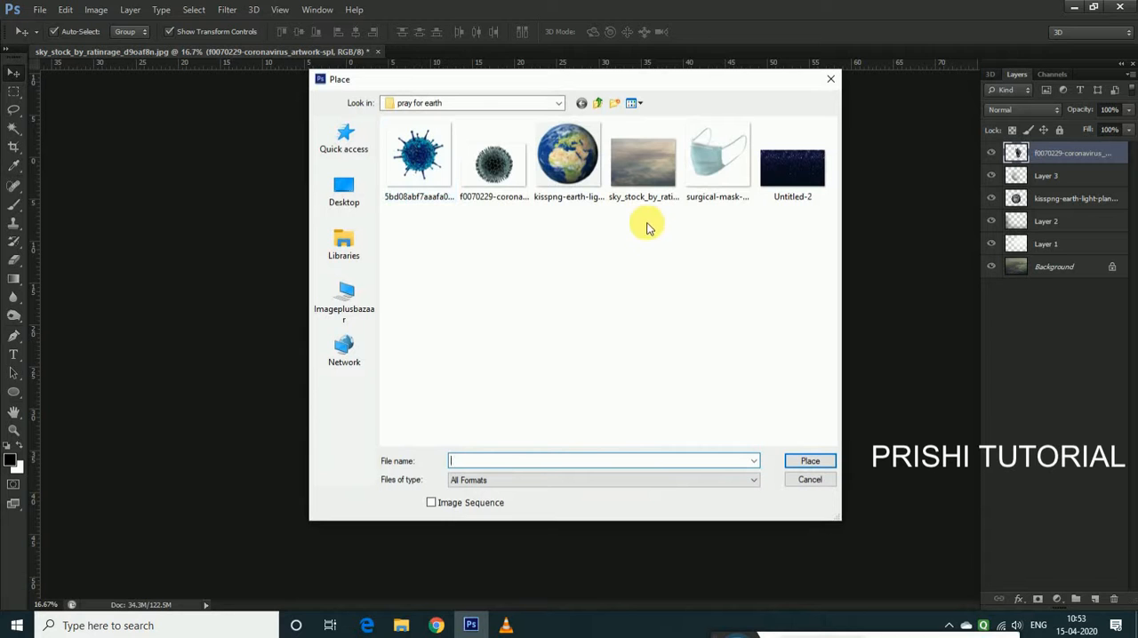
pyautogui.click(718, 191)
pyautogui.click(810, 462)
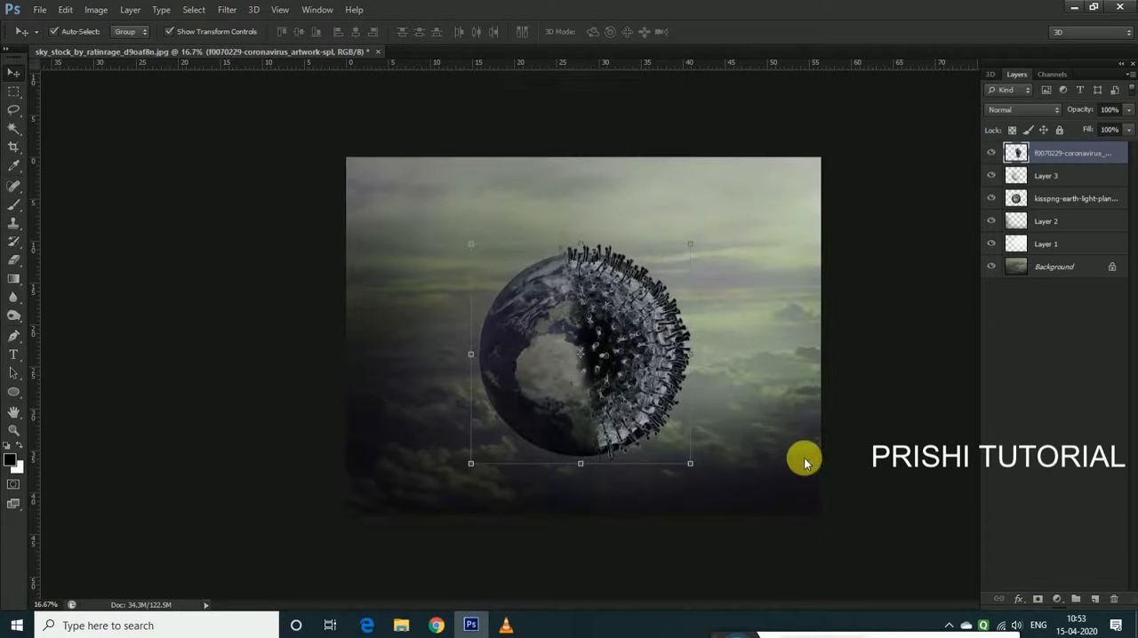
pyautogui.moveTo(614, 311); pyautogui.dragTo(762, 289)
pyautogui.moveTo(596, 360); pyautogui.dragTo(587, 384)
pyautogui.moveTo(686, 253); pyautogui.dragTo(695, 248)
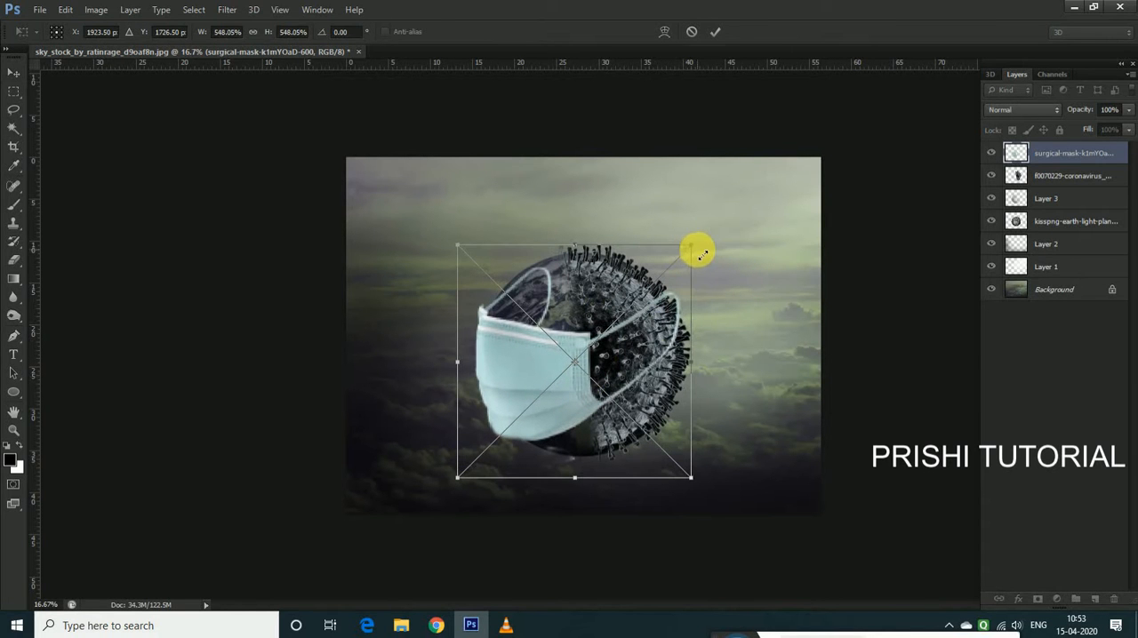
pyautogui.press('Return')
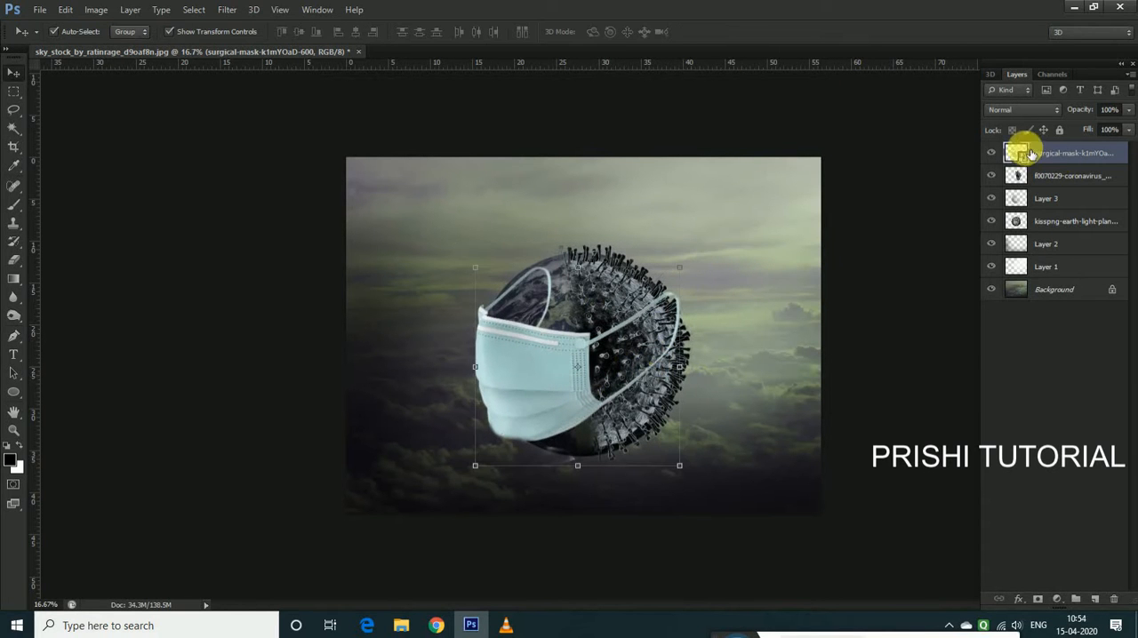
# Rasterize the surgical mask layer, then enlarge it to about 103% and nudge it slightly down over the globe
pyautogui.rightClick(1039, 153)
pyautogui.click(880, 212)
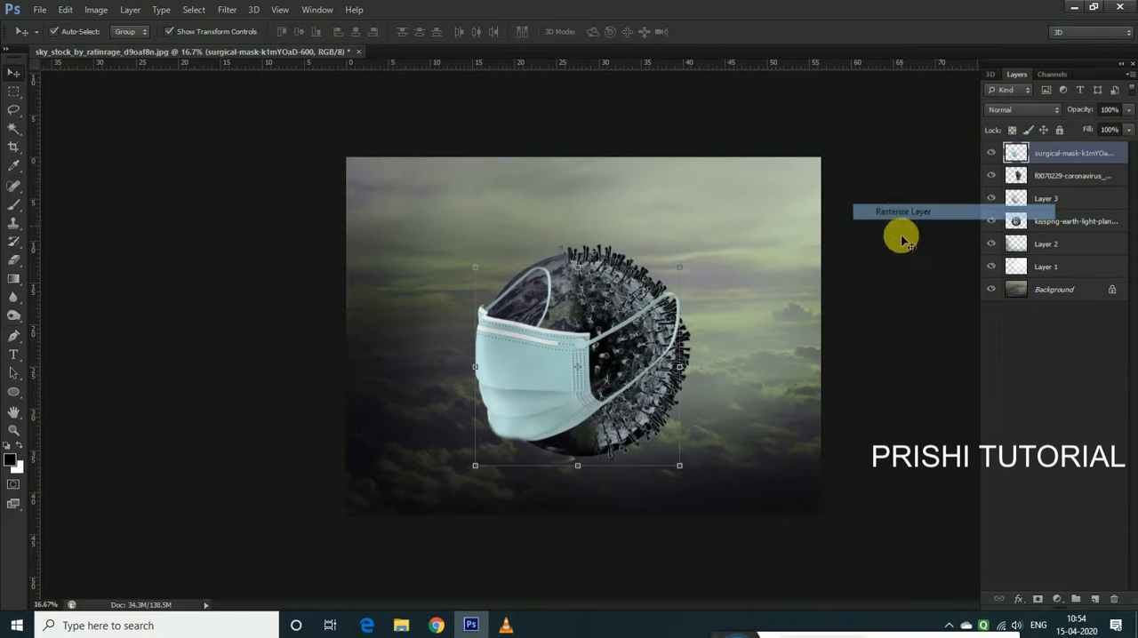
pyautogui.hotkey('ctrl', 't')
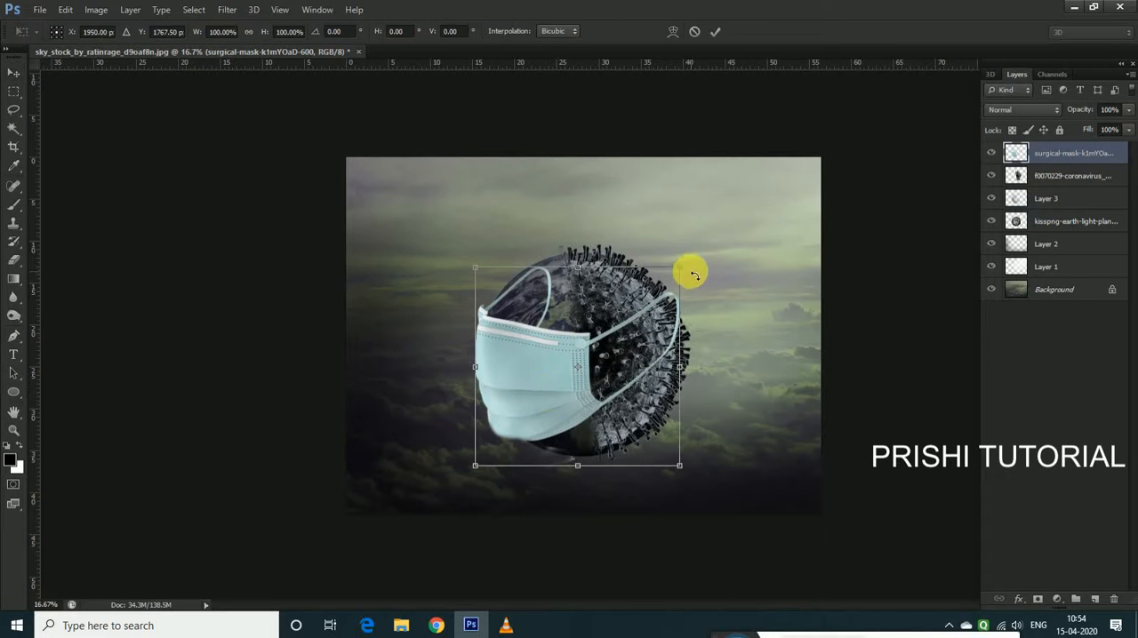
pyautogui.moveTo(684, 264)
pyautogui.mouseDown()
pyautogui.moveTo(690, 254)
pyautogui.moveTo(682, 264)
pyautogui.mouseUp()
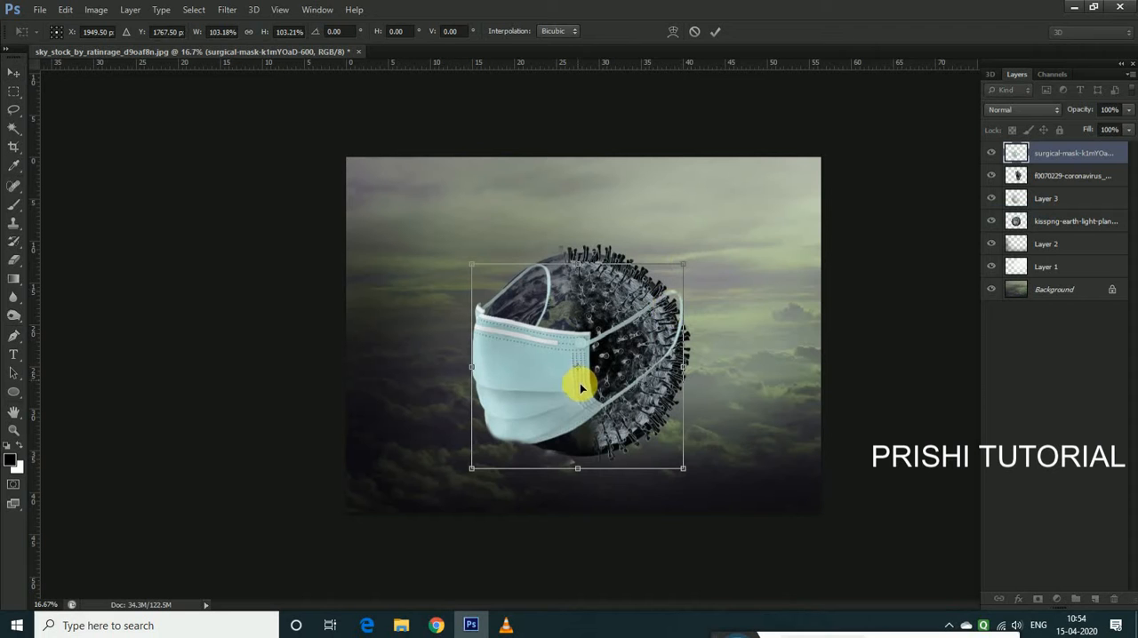
pyautogui.moveTo(581, 381); pyautogui.dragTo(580, 389)
pyautogui.press('Return')
pyautogui.hotkey('ctrl', '+')
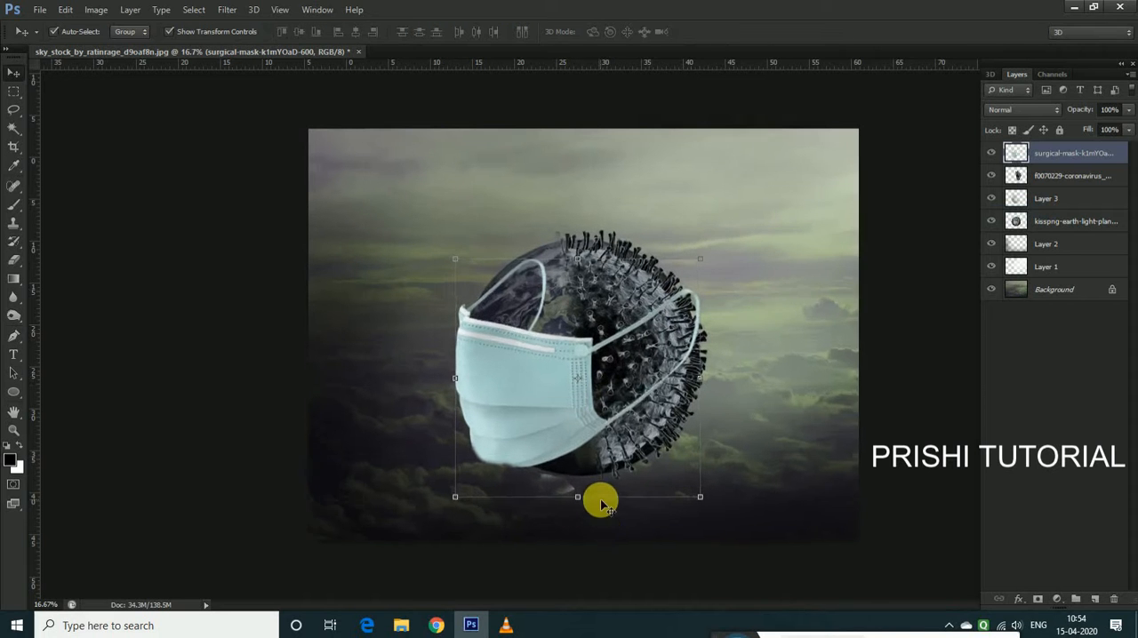
# Erase the mask's ear loop over the globe half using a small 50 px eraser
pyautogui.moveTo(546, 428); pyautogui.dragTo(547, 411)
pyautogui.hotkey('ctrl', 'z')
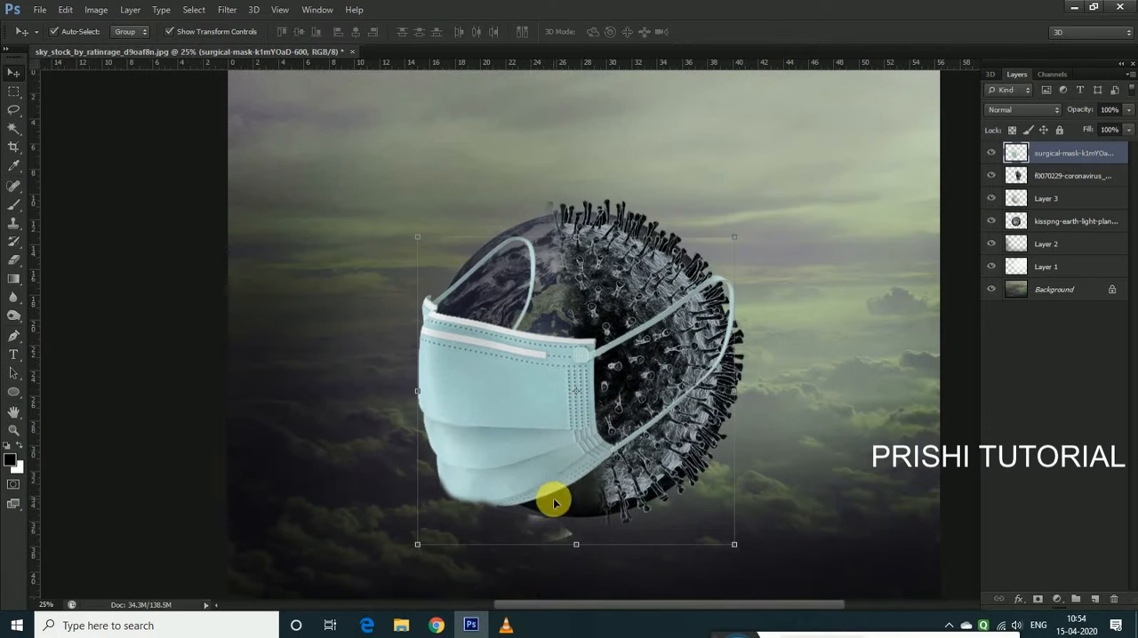
pyautogui.scroll(-1, 561, 481)
pyautogui.click(14, 258)
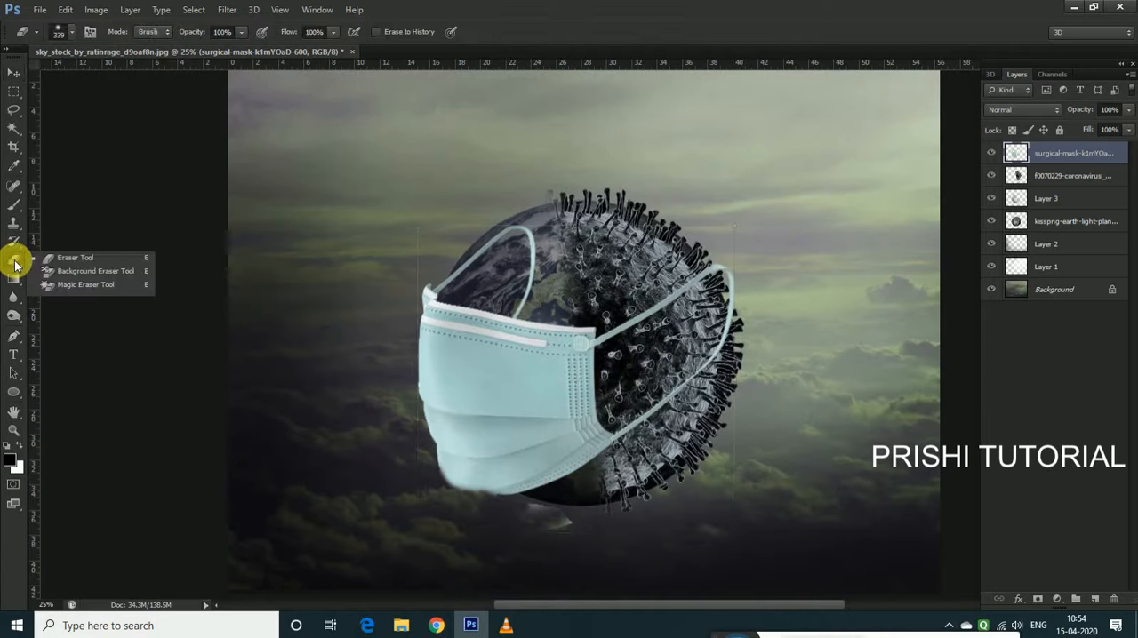
pyautogui.click(71, 259)
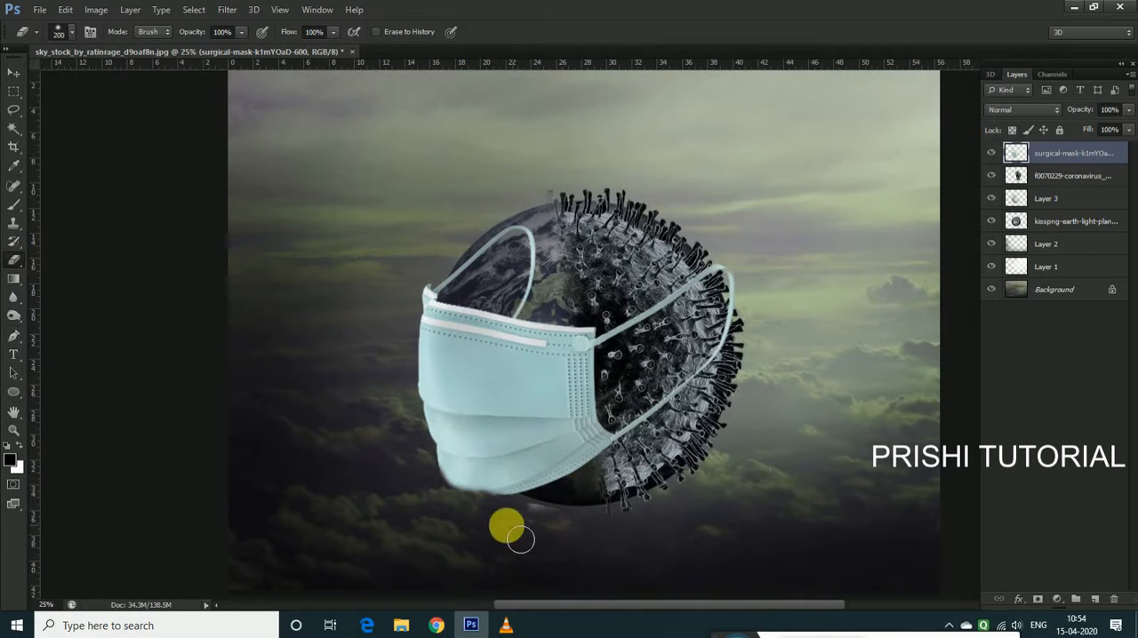
pyautogui.press('[')
pyautogui.press('[')
pyautogui.scroll(2, 524, 307)
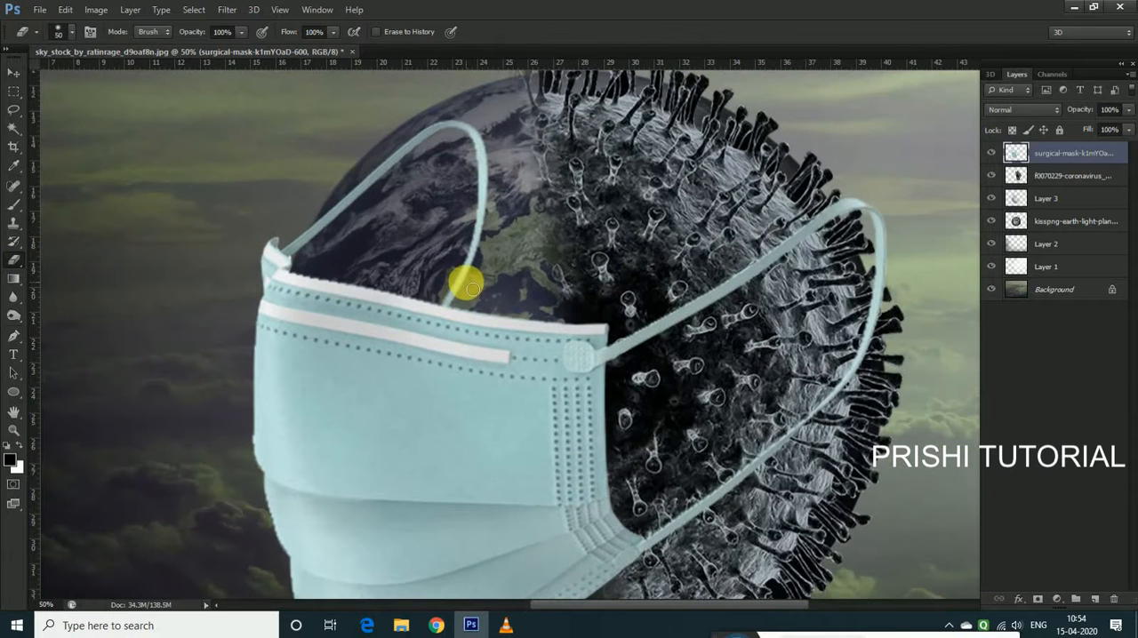
pyautogui.moveTo(478, 267)
pyautogui.mouseDown()
pyautogui.moveTo(491, 159)
pyautogui.moveTo(462, 144)
pyautogui.moveTo(420, 155)
pyautogui.moveTo(331, 236)
pyautogui.mouseUp()
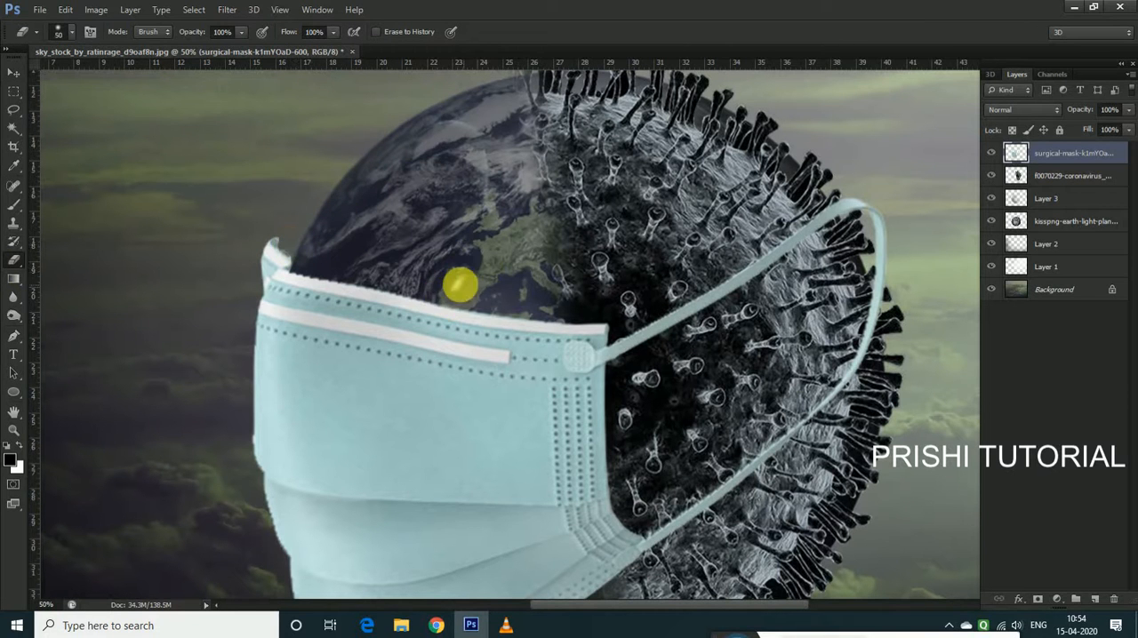
# Erase the outer part of the mask's ear loop over the coronavirus half using a 125 px eraser, keeping two short strap ends
pyautogui.scroll(-1, 728, 341)
pyautogui.press(']')
pyautogui.press(']')
pyautogui.press(']')
pyautogui.press(']')
pyautogui.moveTo(654, 327)
pyautogui.mouseDown()
pyautogui.moveTo(740, 271)
pyautogui.moveTo(786, 268)
pyautogui.moveTo(795, 285)
pyautogui.moveTo(783, 343)
pyautogui.moveTo(703, 427)
pyautogui.mouseUp()
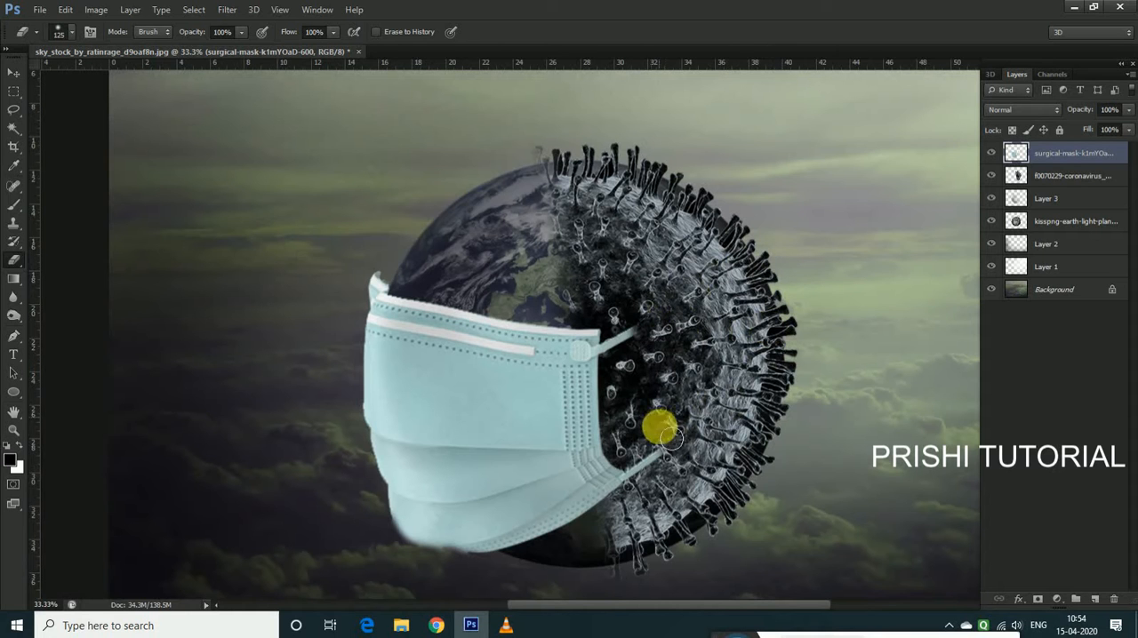
pyautogui.hotkey('ctrl', '-')
pyautogui.hotkey('ctrl', '-')
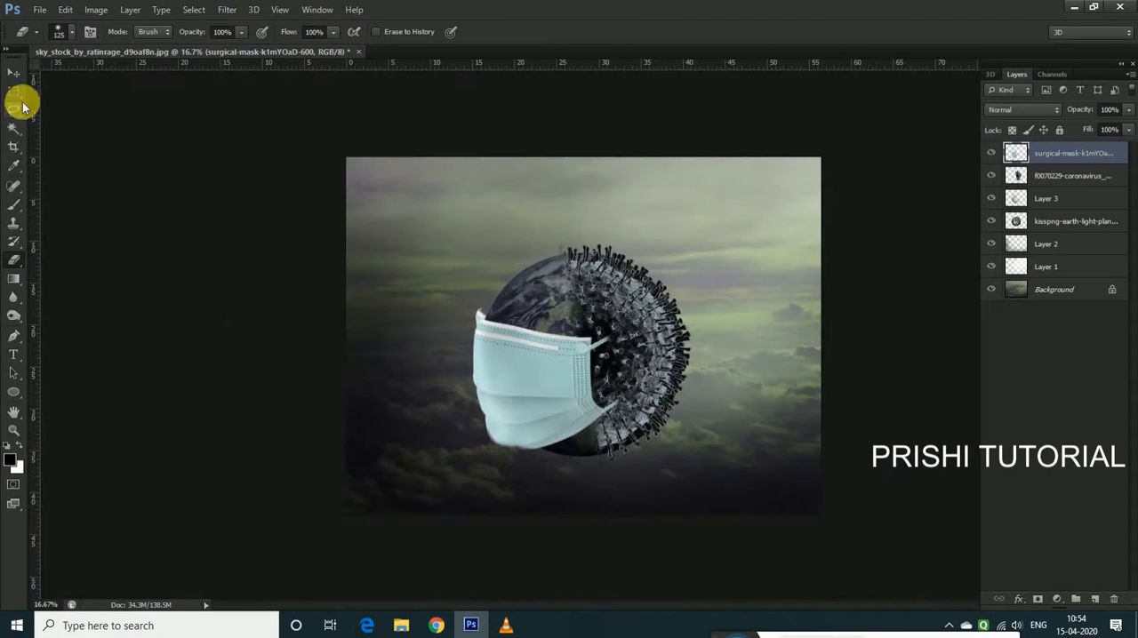
# Darken the surgical mask layer with Levels, using a midtone value of about 0.64 and a white output level of about 226
pyautogui.click(14, 72)
pyautogui.click(96, 10)
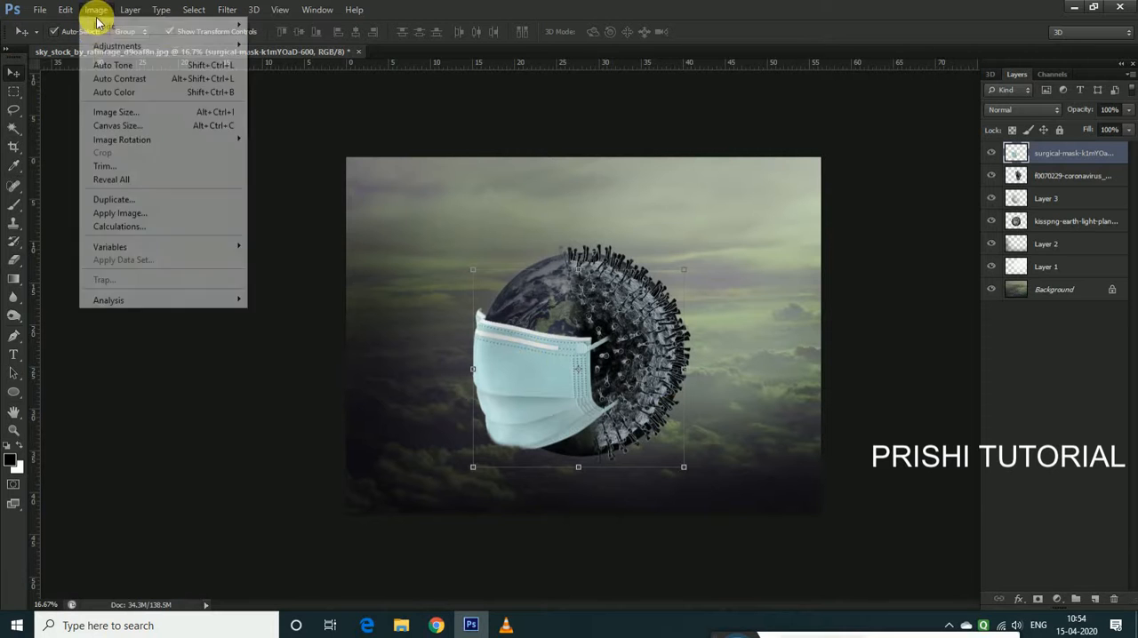
pyautogui.moveTo(116, 45)
pyautogui.click(360, 60)
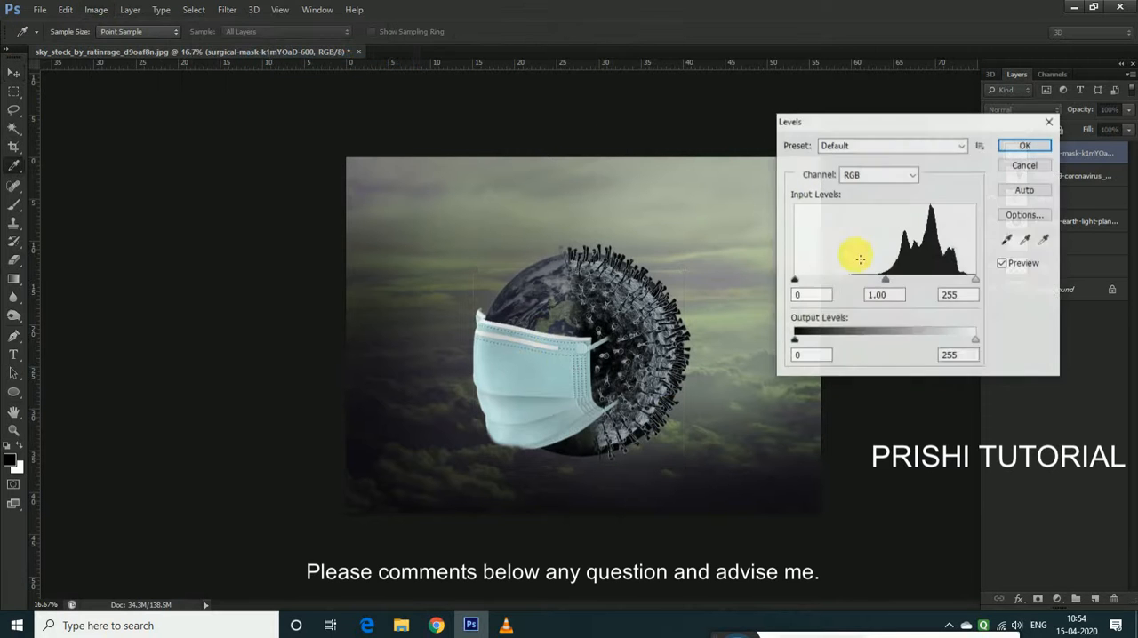
pyautogui.moveTo(891, 280); pyautogui.dragTo(907, 284)
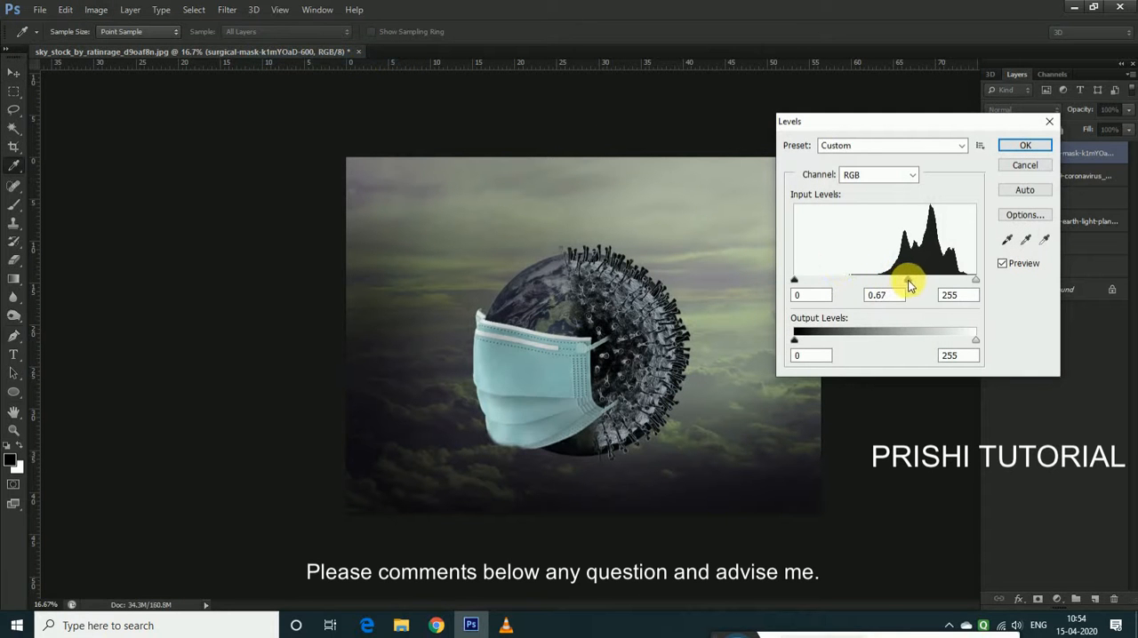
pyautogui.moveTo(968, 340); pyautogui.dragTo(959, 346)
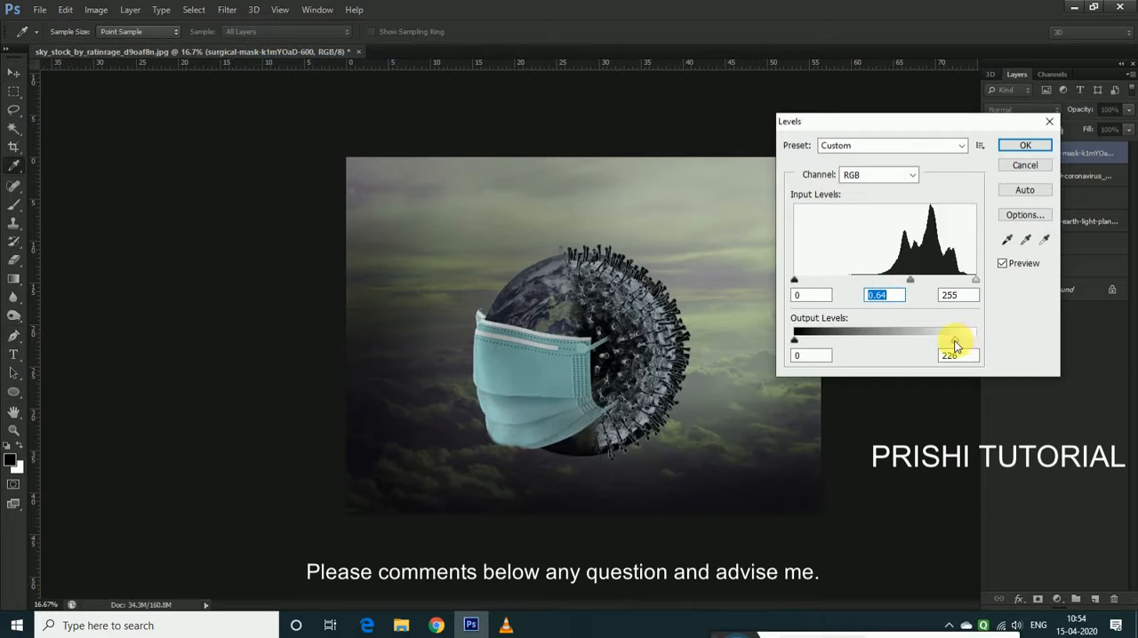
pyautogui.click(1025, 144)
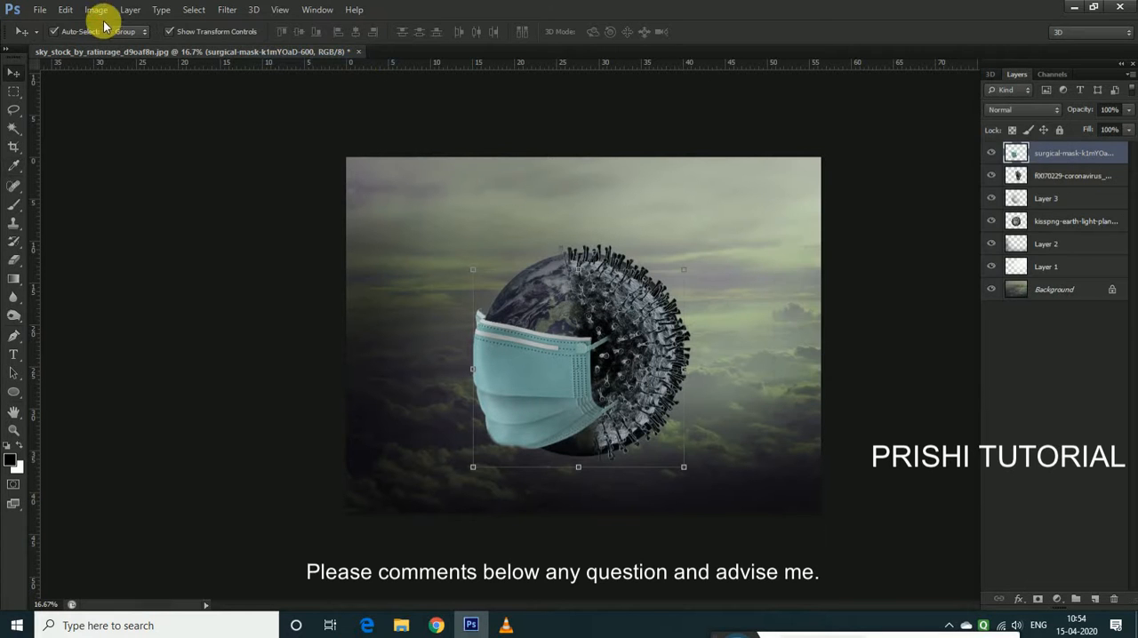
# Mute the surgical mask layer's colours with Hue/Saturation, lowering the saturation to about -39
pyautogui.click(96, 10)
pyautogui.moveTo(113, 48)
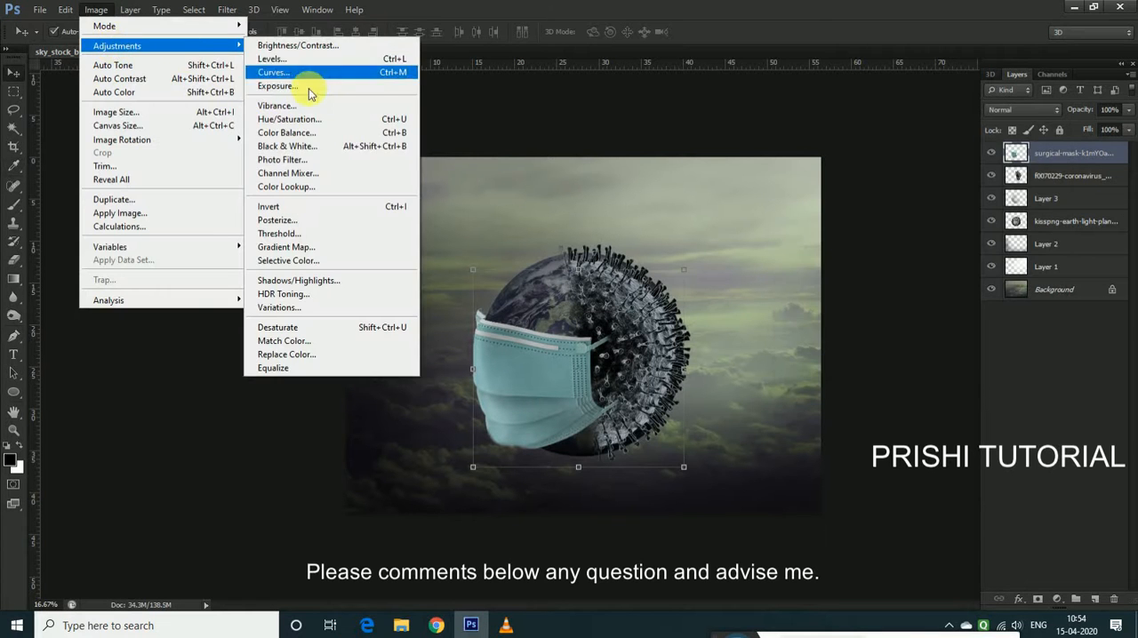
pyautogui.click(374, 119)
pyautogui.moveTo(919, 169); pyautogui.dragTo(913, 172)
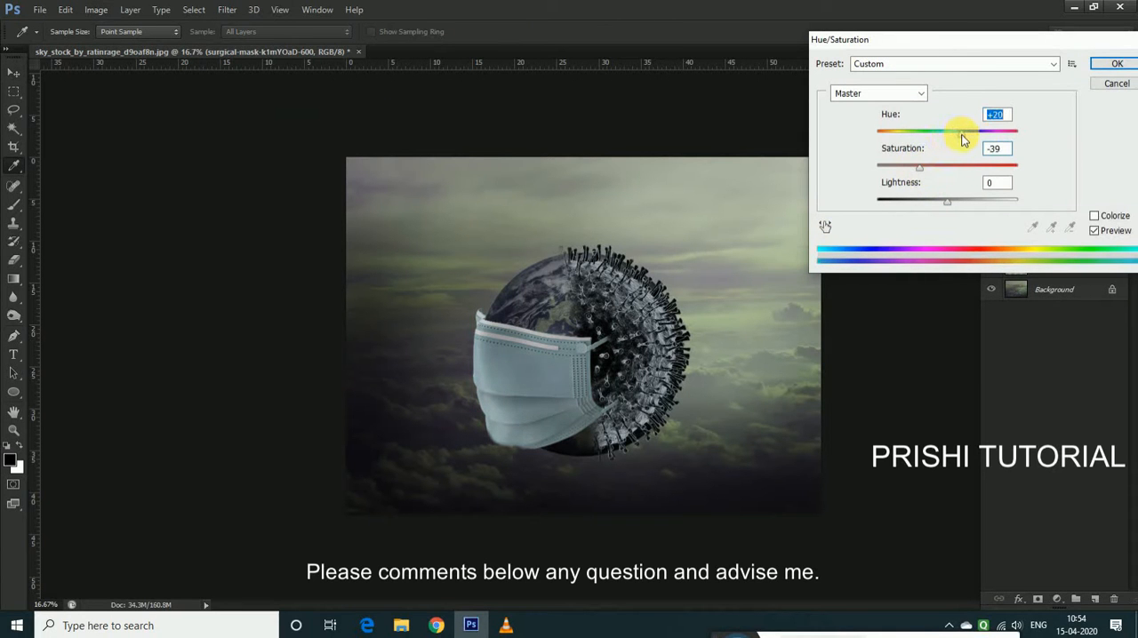
pyautogui.click(1128, 70)
pyautogui.press('v')
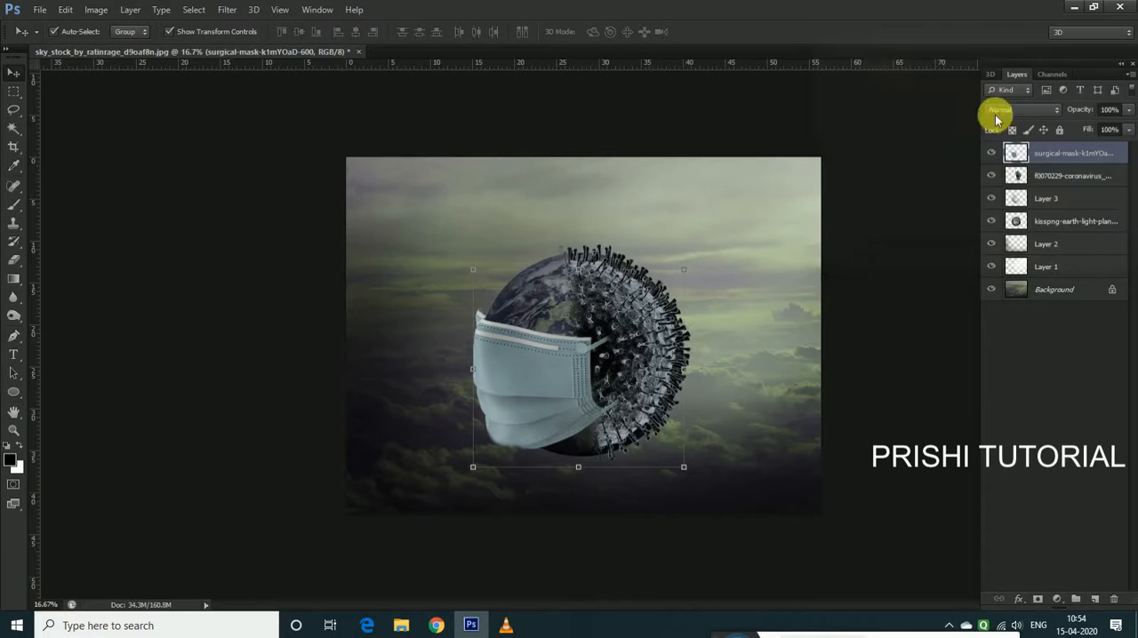
pyautogui.click(775, 411)
pyautogui.click(572, 377)
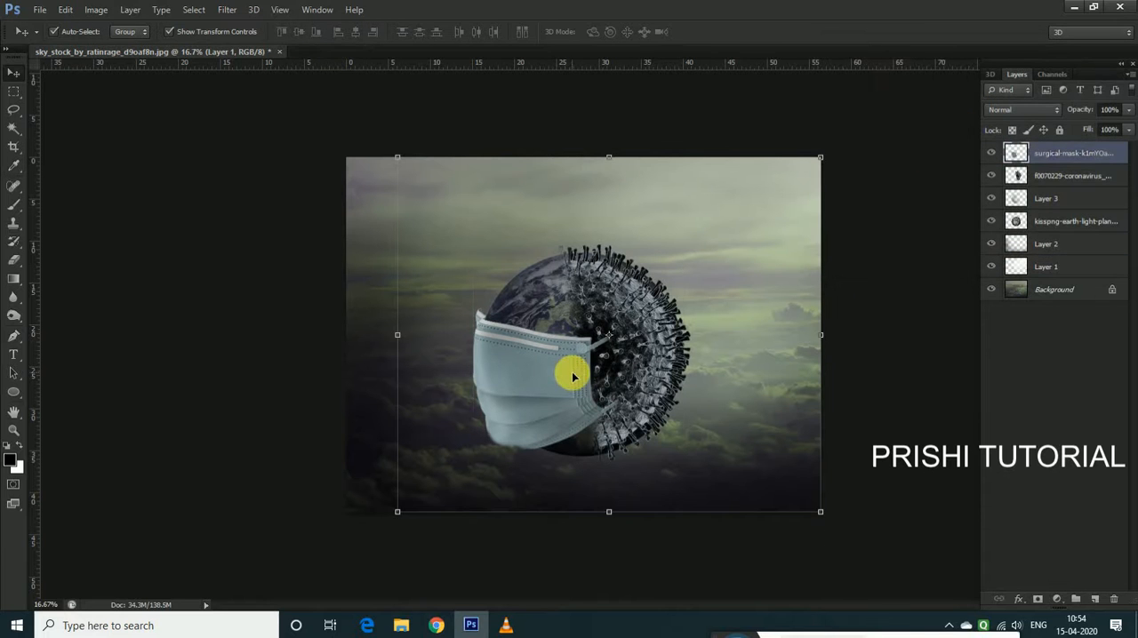
pyautogui.click(655, 343)
pyautogui.click(770, 351)
# Place the blue virus image in the composition at its default size and position
pyautogui.click(43, 12)
pyautogui.click(71, 242)
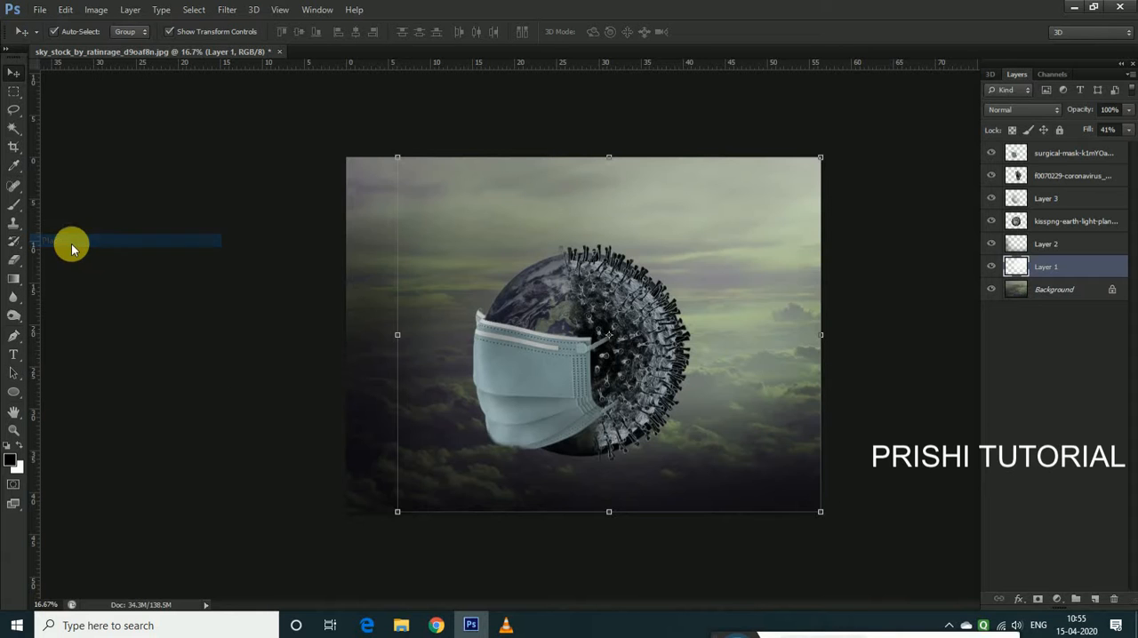
pyautogui.click(423, 169)
pyautogui.click(810, 462)
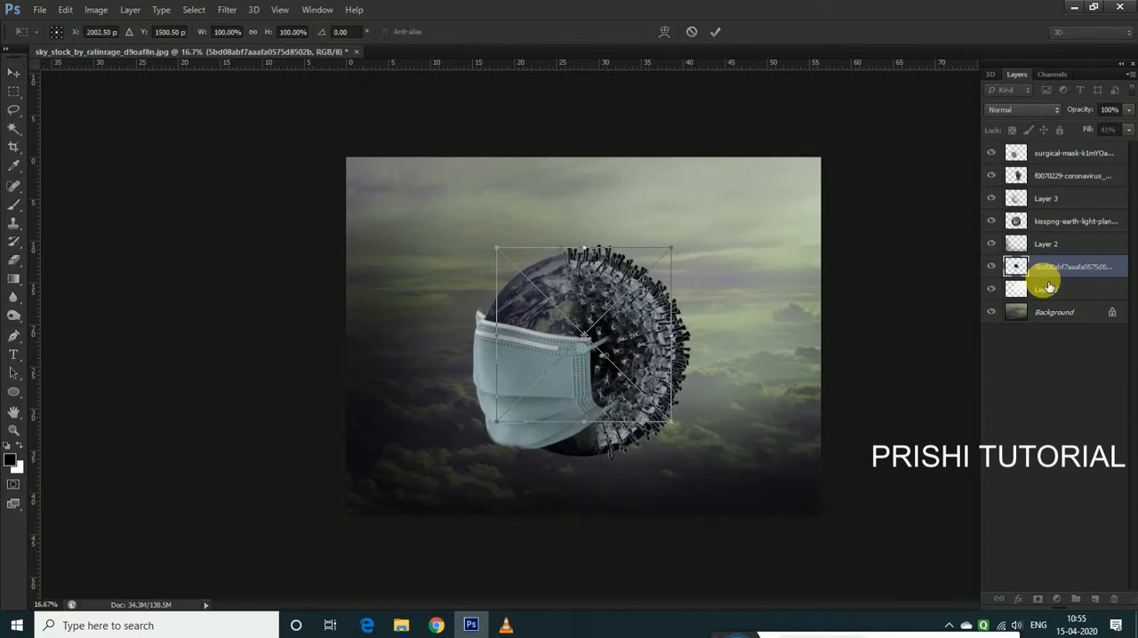
pyautogui.press('Return')
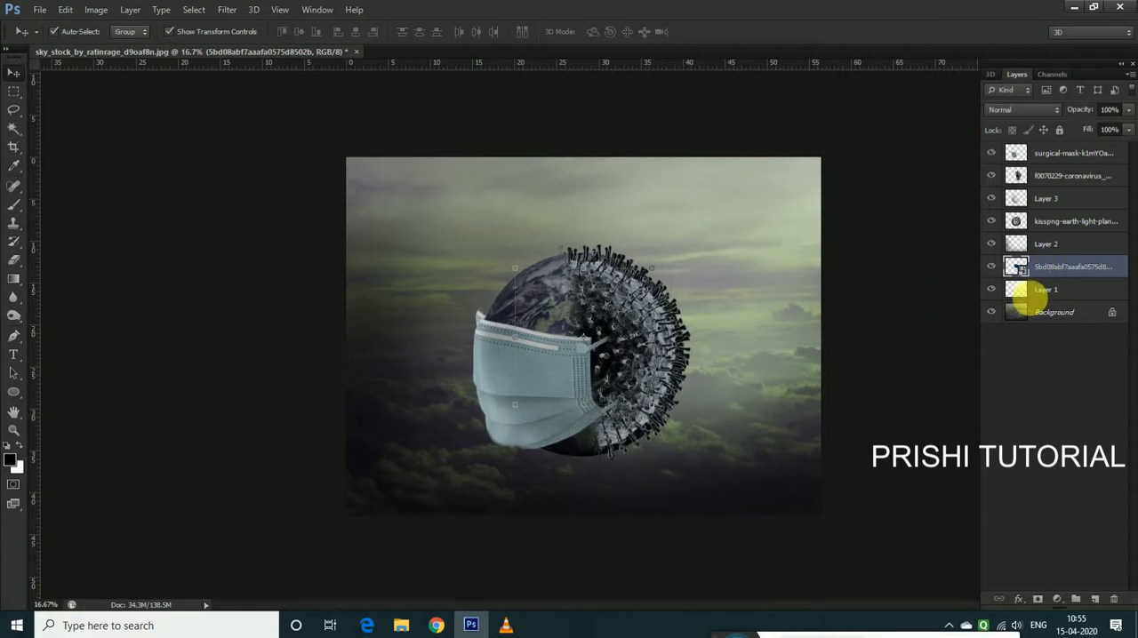
# Rasterize the blue virus layer and raise it to the top of the layer stack
pyautogui.rightClick(1054, 267)
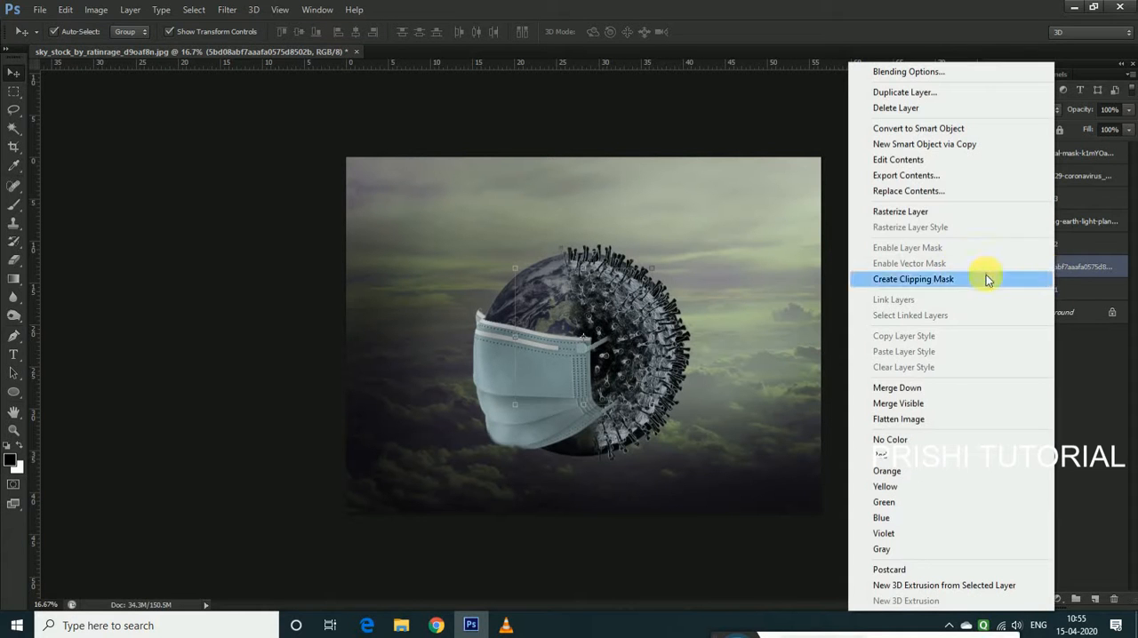
pyautogui.click(902, 213)
pyautogui.hotkey('ctrl', ']')
pyautogui.hotkey('ctrl', ']')
pyautogui.hotkey('ctrl', ']')
pyautogui.hotkey('ctrl', ']')
pyautogui.hotkey('ctrl', ']')
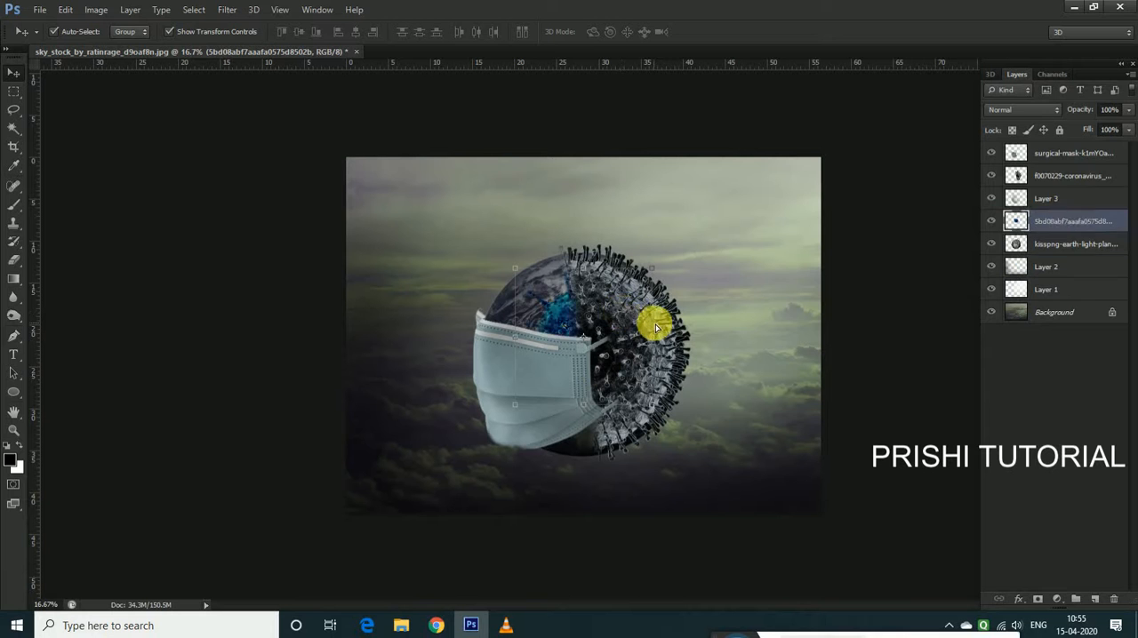
# Scale the blue virus down to about 70% and position it beside the mask in the image's lower-left area
pyautogui.hotkey('ctrl', 't')
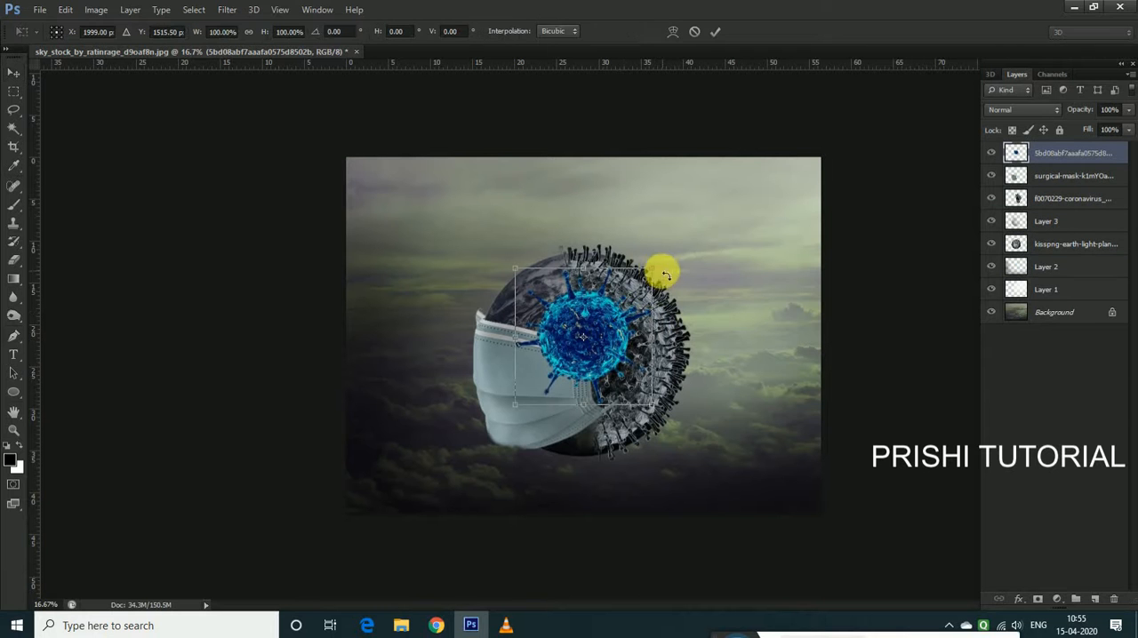
pyautogui.moveTo(660, 267); pyautogui.dragTo(671, 257)
pyautogui.moveTo(608, 342); pyautogui.dragTo(475, 438)
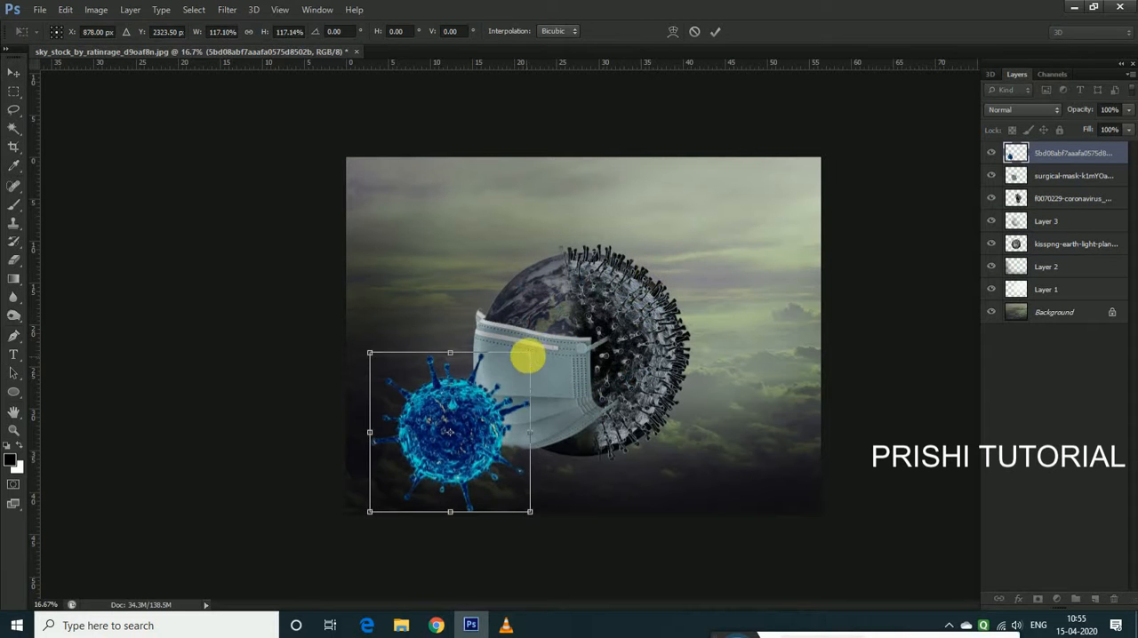
pyautogui.moveTo(533, 372); pyautogui.dragTo(519, 396)
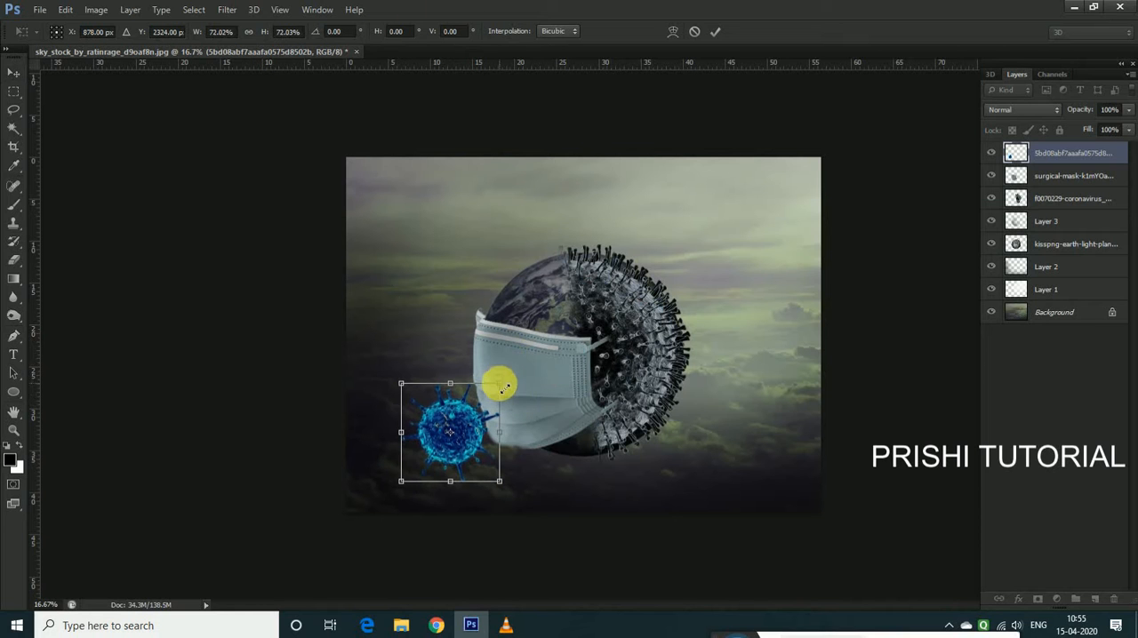
pyautogui.press('Return')
pyautogui.moveTo(507, 384); pyautogui.dragTo(503, 387)
pyautogui.press('Return')
pyautogui.moveTo(471, 436)
pyautogui.mouseDown()
pyautogui.moveTo(452, 436)
pyautogui.moveTo(454, 449)
pyautogui.mouseUp()
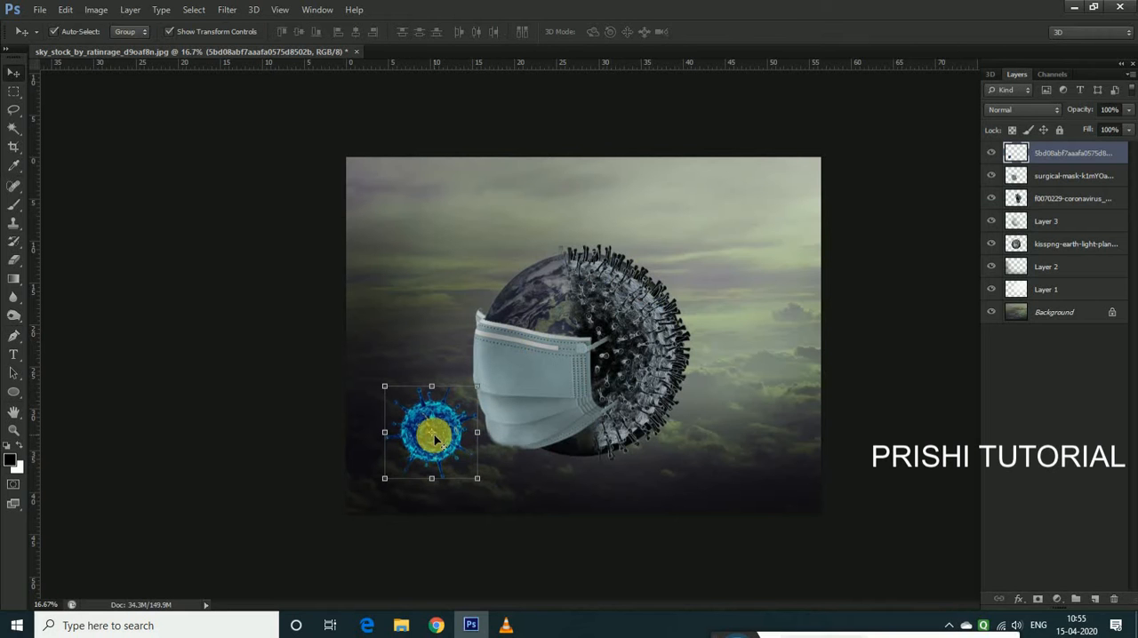
# Mute the blue virus layer with Hue/Saturation, using saturation -40 and hue 0
pyautogui.click(96, 10)
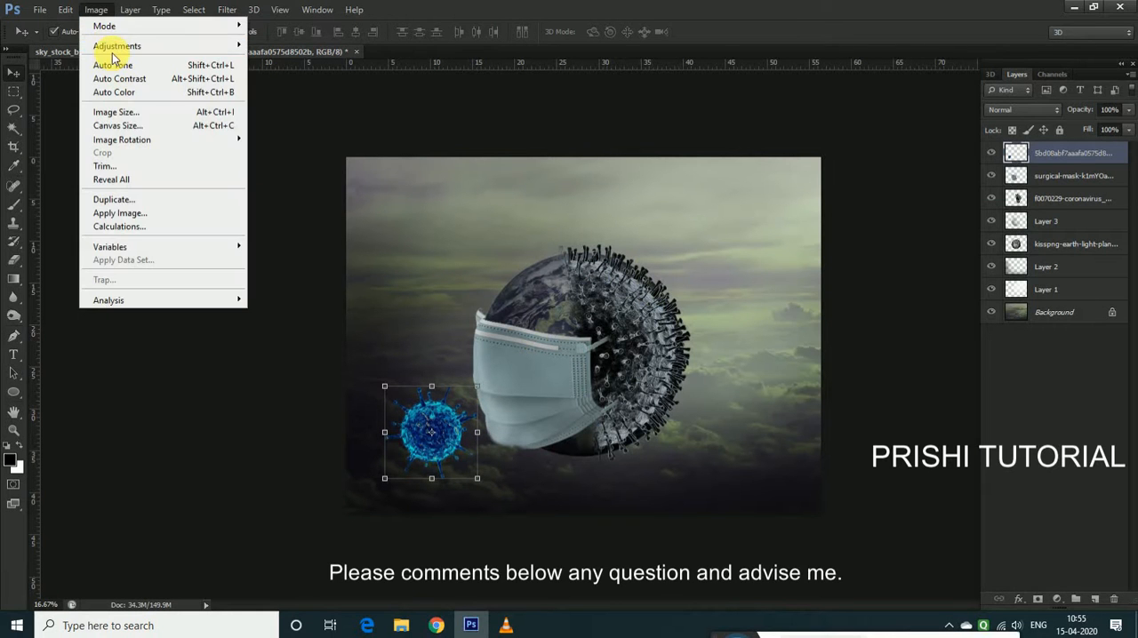
pyautogui.click(119, 45)
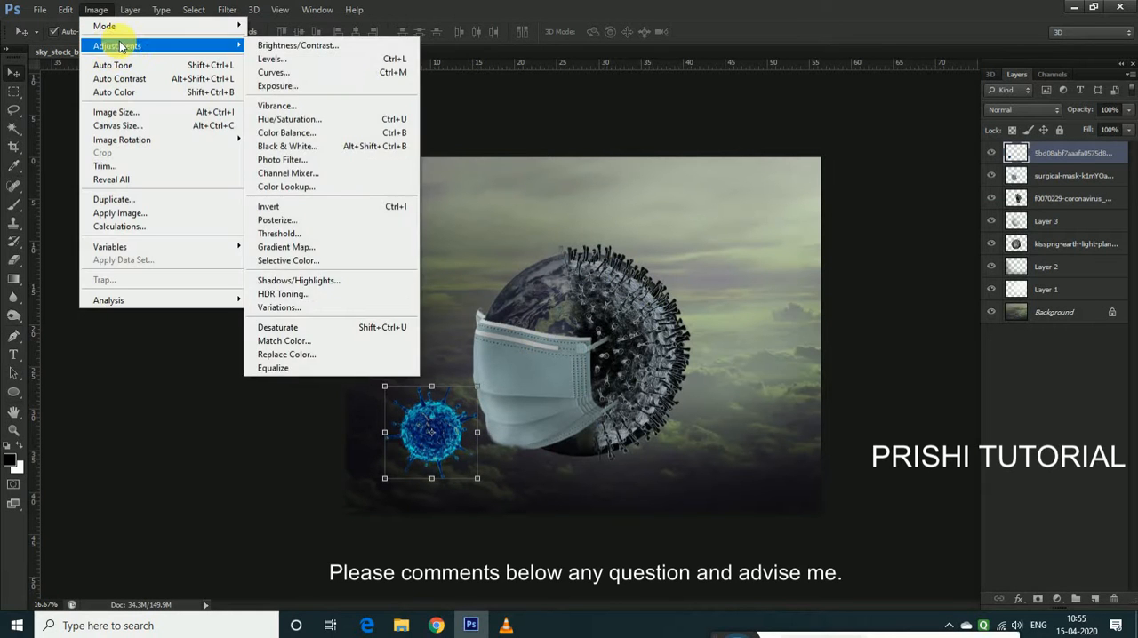
pyautogui.click(299, 118)
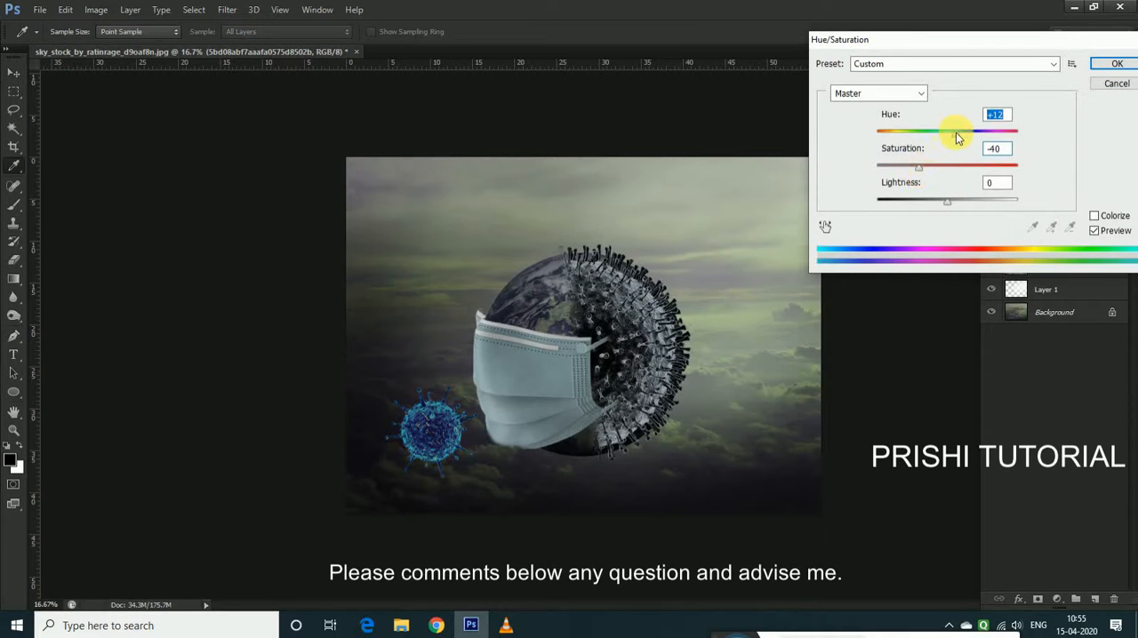
pyautogui.press('Up')
pyautogui.moveTo(964, 140); pyautogui.dragTo(950, 139)
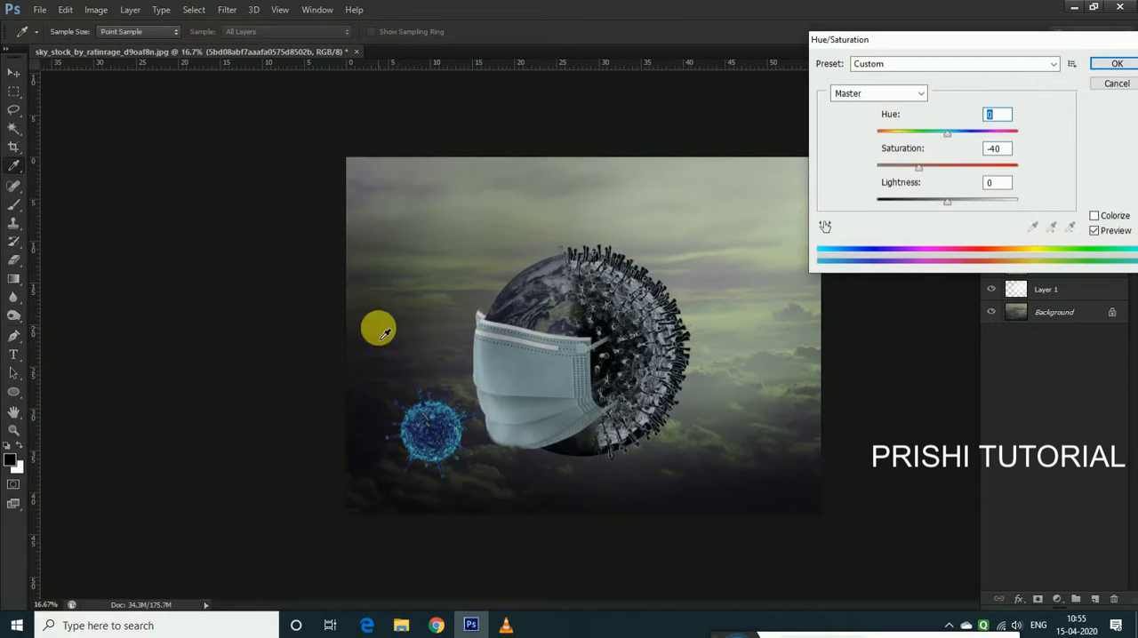
pyautogui.press('Return')
pyautogui.press('v')
# Darken the blue virus and its spikes with the Burn tool on midtones at 69% exposure, enlarging the brush to about 400 px
pyautogui.click(10, 320)
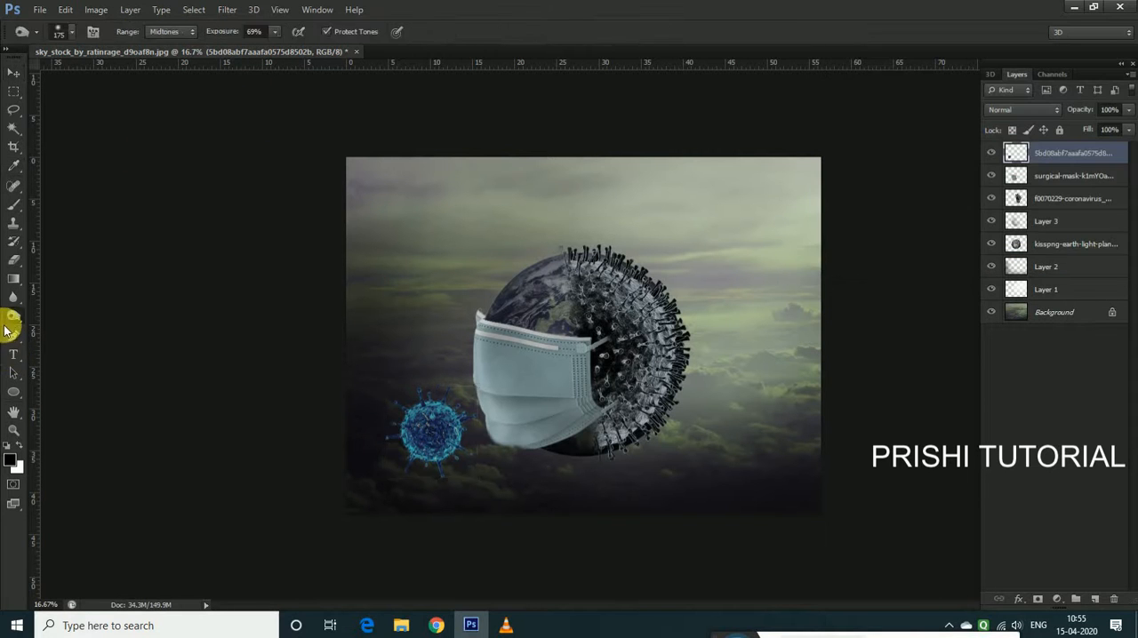
pyautogui.moveTo(422, 428)
pyautogui.mouseDown()
pyautogui.moveTo(419, 453)
pyautogui.moveTo(448, 465)
pyautogui.moveTo(434, 423)
pyautogui.moveTo(409, 436)
pyautogui.moveTo(470, 487)
pyautogui.moveTo(419, 426)
pyautogui.moveTo(471, 495)
pyautogui.moveTo(421, 406)
pyautogui.mouseUp()
pyautogui.press(']')
pyautogui.press(']')
pyautogui.press(']')
pyautogui.press('[')
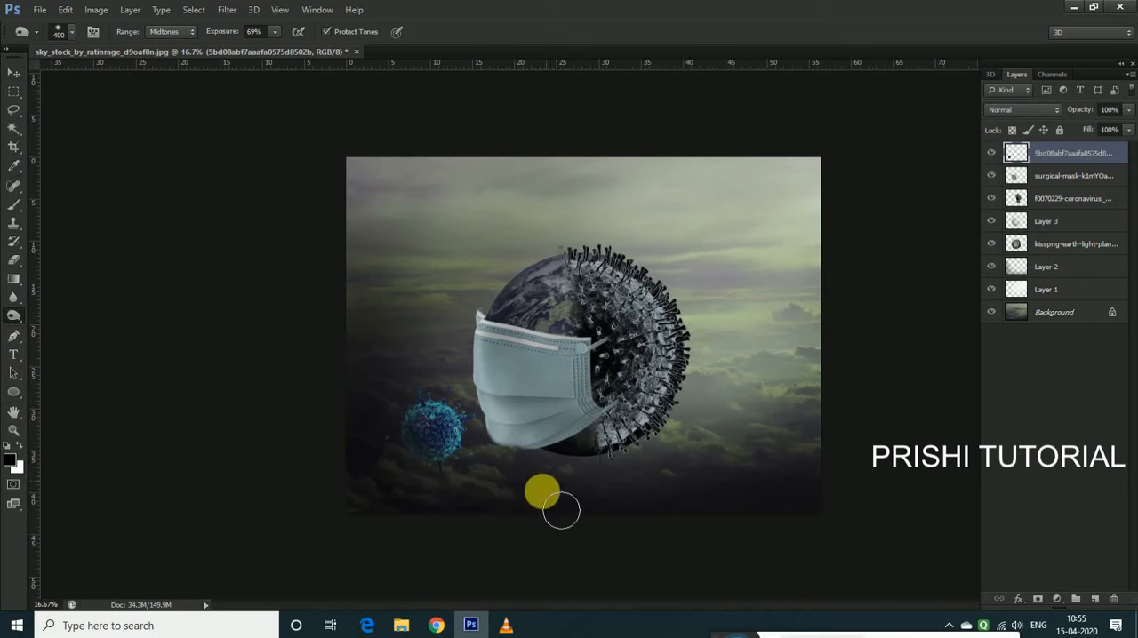
pyautogui.press('v')
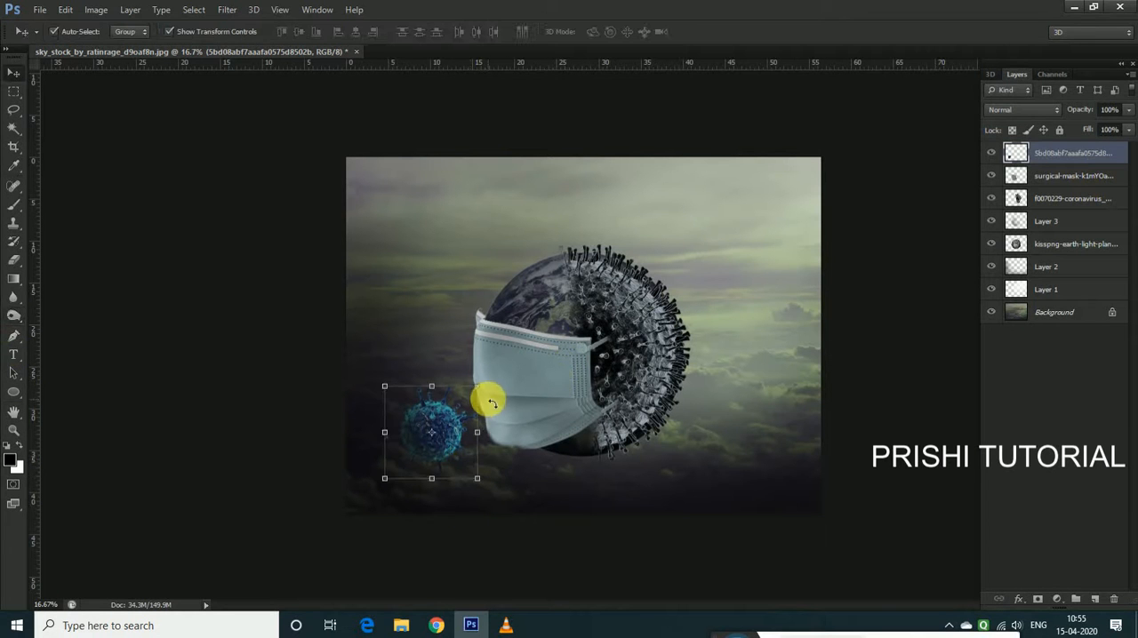
# Duplicate the blue virus into the image's lower-right corner and enlarge the copy slightly
pyautogui.moveTo(487, 389); pyautogui.dragTo(483, 380)
pyautogui.keyDown('alt'); pyautogui.moveTo(471, 429); pyautogui.dragTo(790, 450); pyautogui.keyUp('alt')
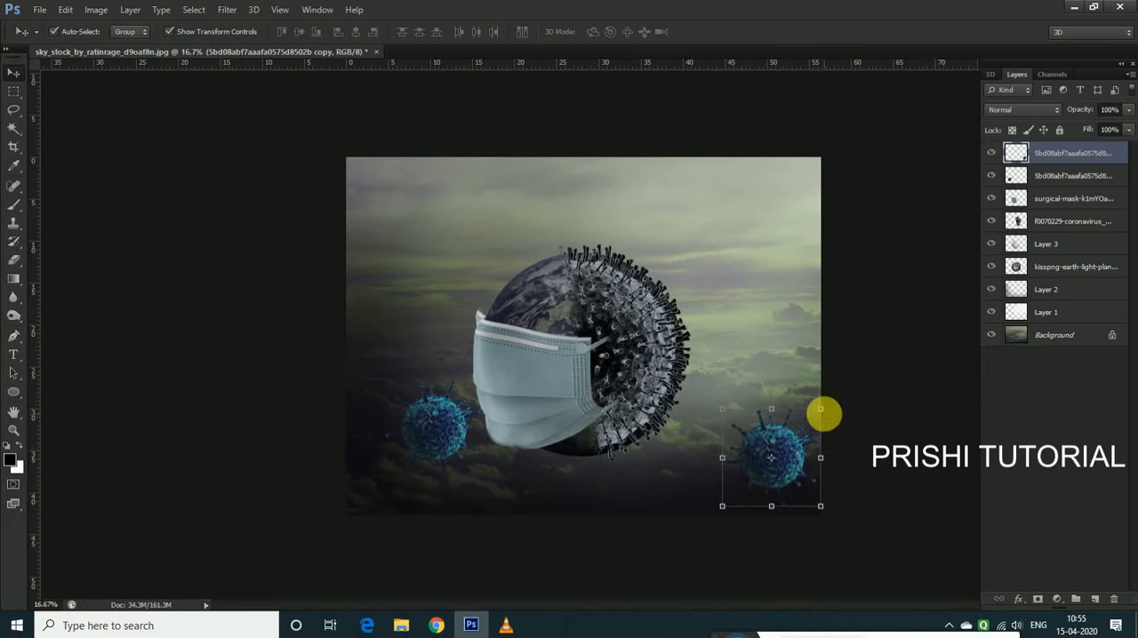
pyautogui.moveTo(820, 411)
pyautogui.mouseDown()
pyautogui.moveTo(808, 434)
pyautogui.moveTo(833, 406)
pyautogui.mouseUp()
# Shift the lower-left virus slightly outward, then add two progressively smaller copies above it beside the globe
pyautogui.click(452, 430)
pyautogui.moveTo(451, 430); pyautogui.dragTo(428, 429)
pyautogui.moveTo(461, 377); pyautogui.dragTo(410, 306)
pyautogui.press('Return')
pyautogui.press('Return')
pyautogui.press('Return')
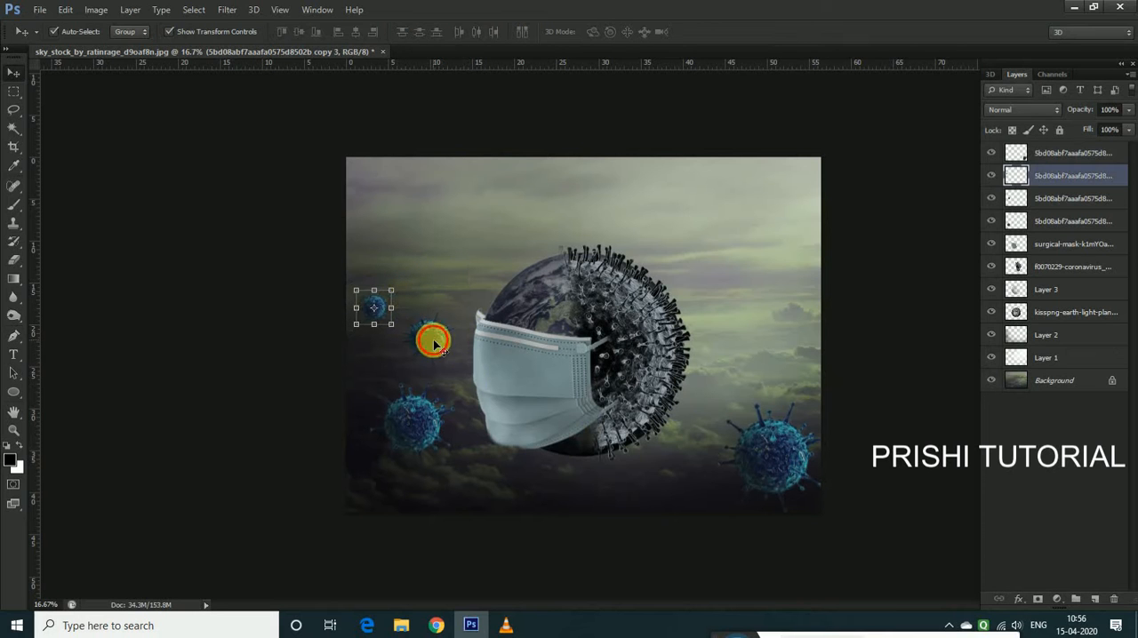
# Duplicate the large lower-right virus and position the copy beside the upper part of the coronavirus half
pyautogui.click(431, 335)
pyautogui.click(799, 490)
pyautogui.moveTo(787, 460); pyautogui.dragTo(756, 302)
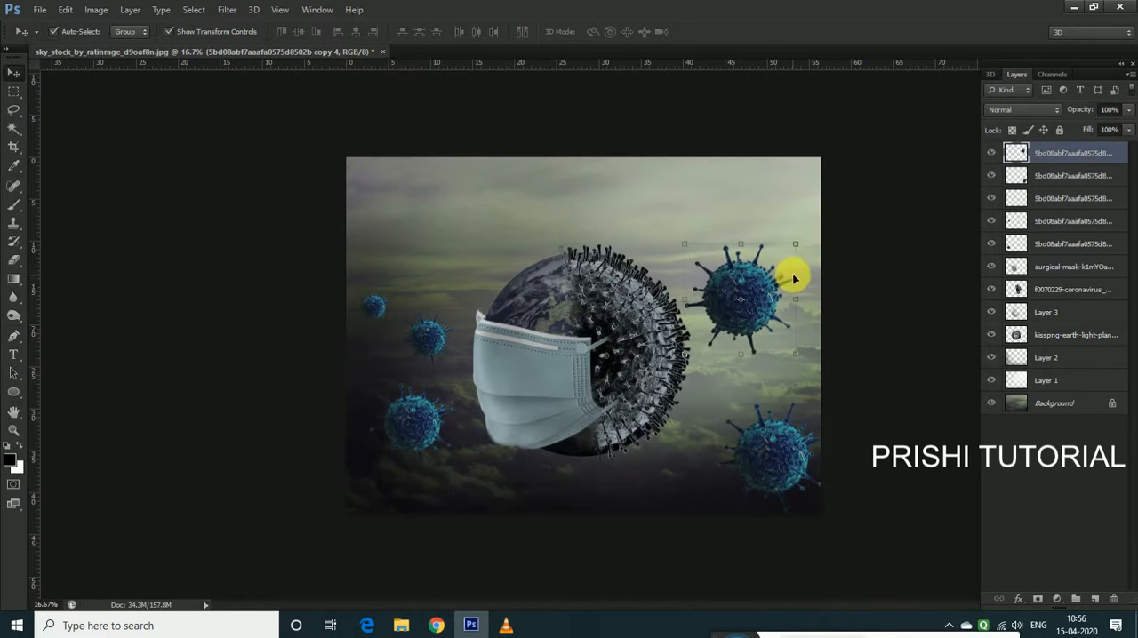
# Shrink the virus beside the coronavirus half, then add two progressively smaller copies above it
pyautogui.moveTo(795, 246); pyautogui.dragTo(724, 262)
pyautogui.press('Return')
pyautogui.hotkey('ctrl', 't')
pyautogui.press('Return')
pyautogui.hotkey('ctrl', 't')
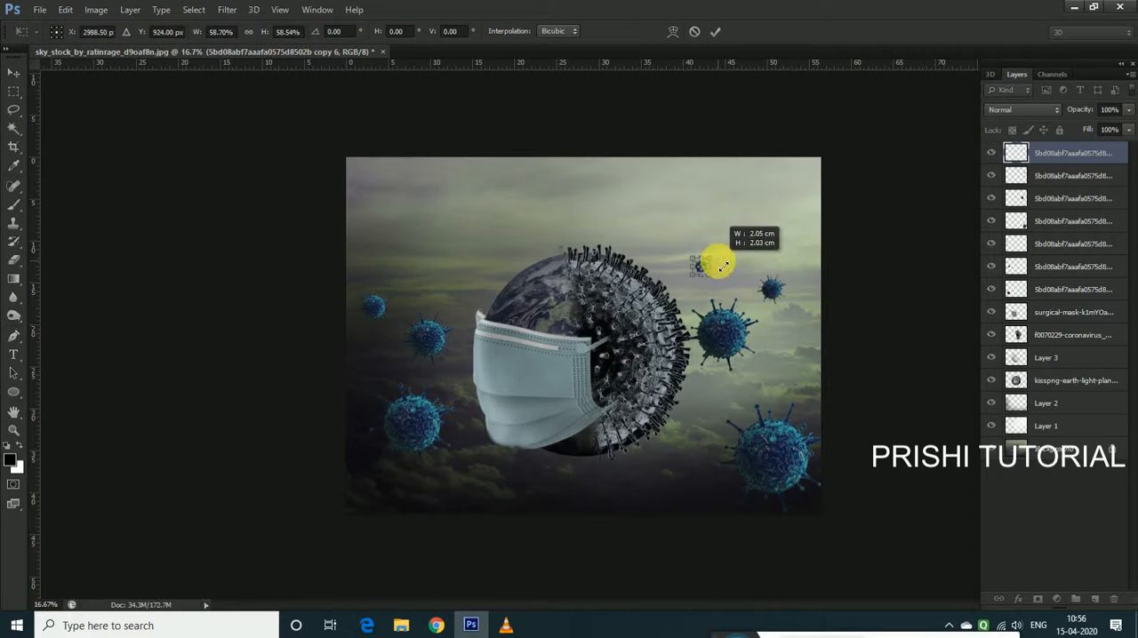
pyautogui.press('Return')
pyautogui.click(696, 505)
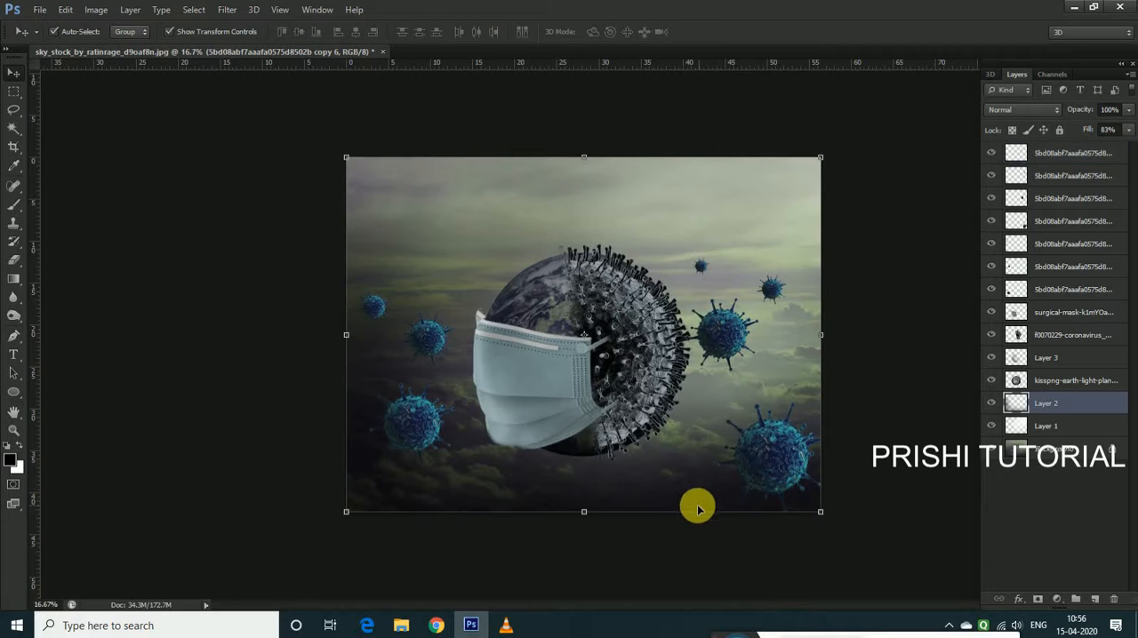
pyautogui.hotkey('ctrl', '-')
pyautogui.hotkey('ctrl', '+')
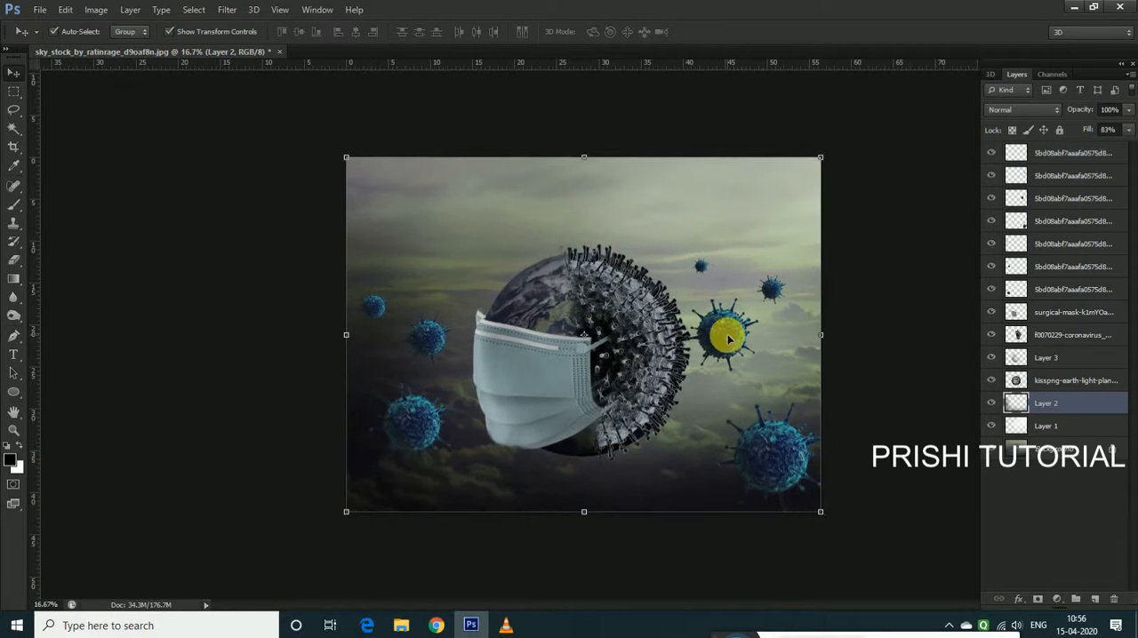
pyautogui.click(728, 336)
pyautogui.moveTo(725, 393); pyautogui.dragTo(382, 318)
pyautogui.click(749, 457)
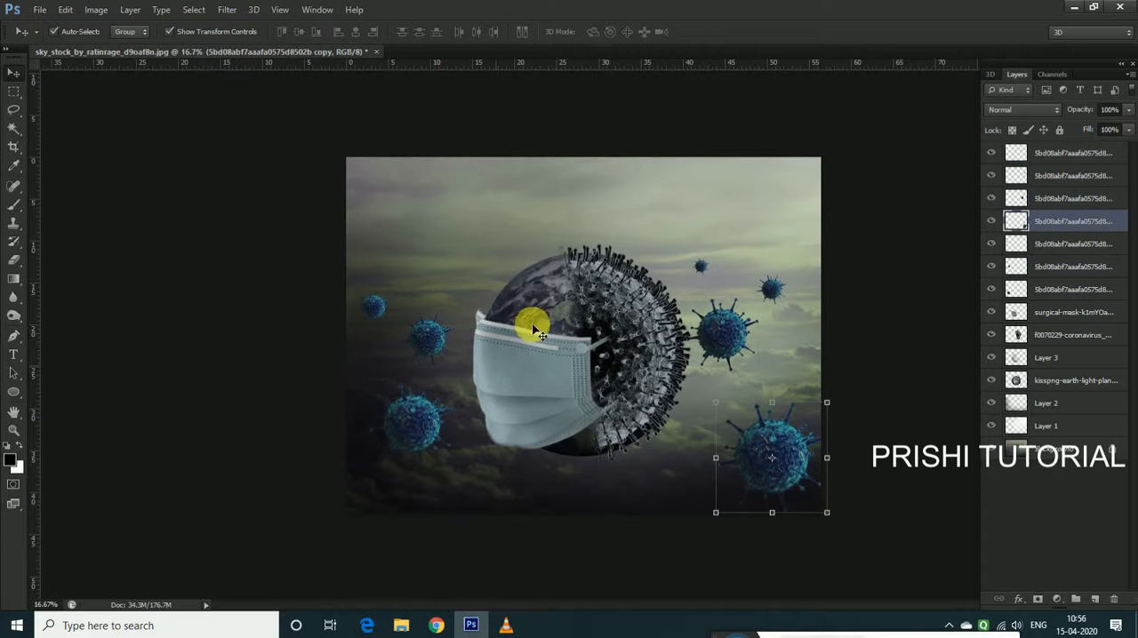
pyautogui.hotkey('ctrl', '+')
pyautogui.click(613, 379)
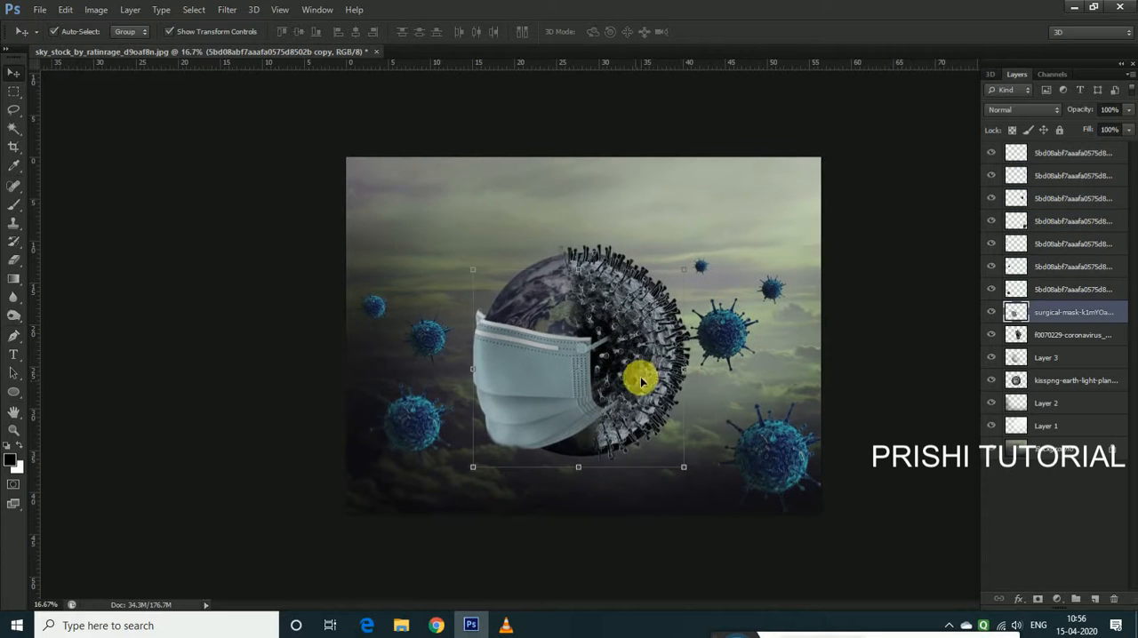
# Raise the coronavirus half's saturation to +68 with Hue/Saturation
pyautogui.click(649, 344)
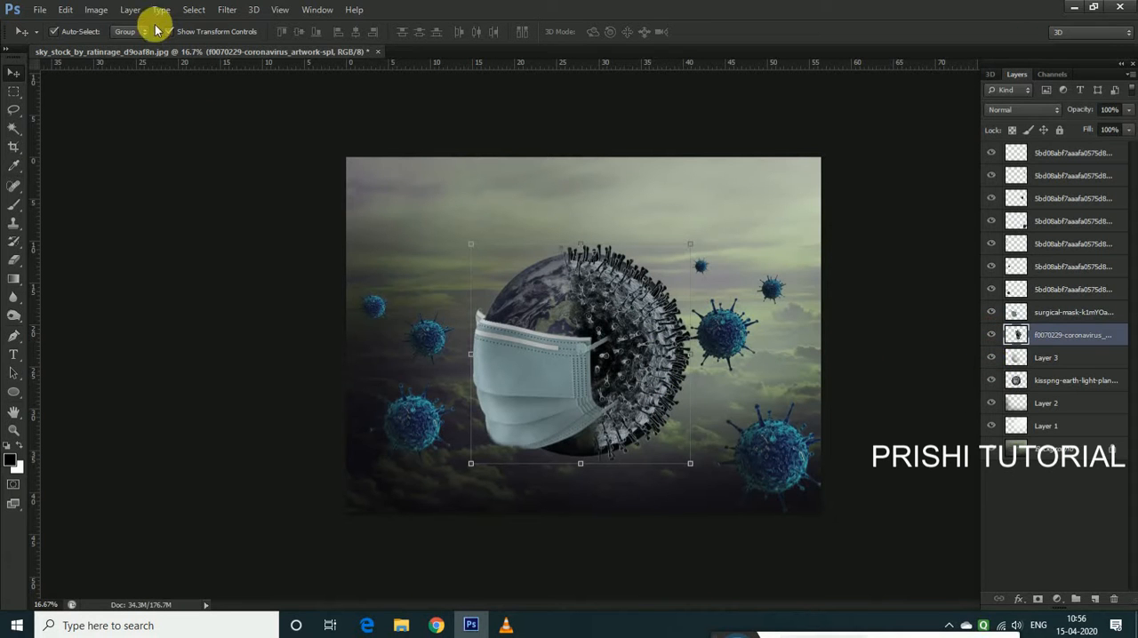
pyautogui.click(98, 10)
pyautogui.moveTo(114, 45)
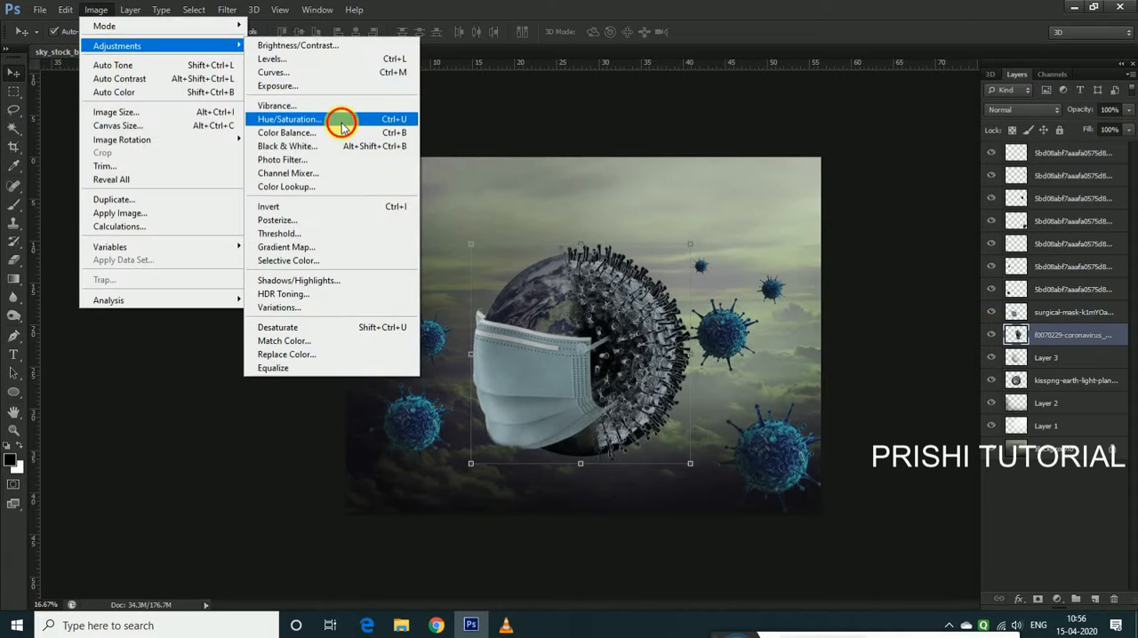
pyautogui.click(288, 119)
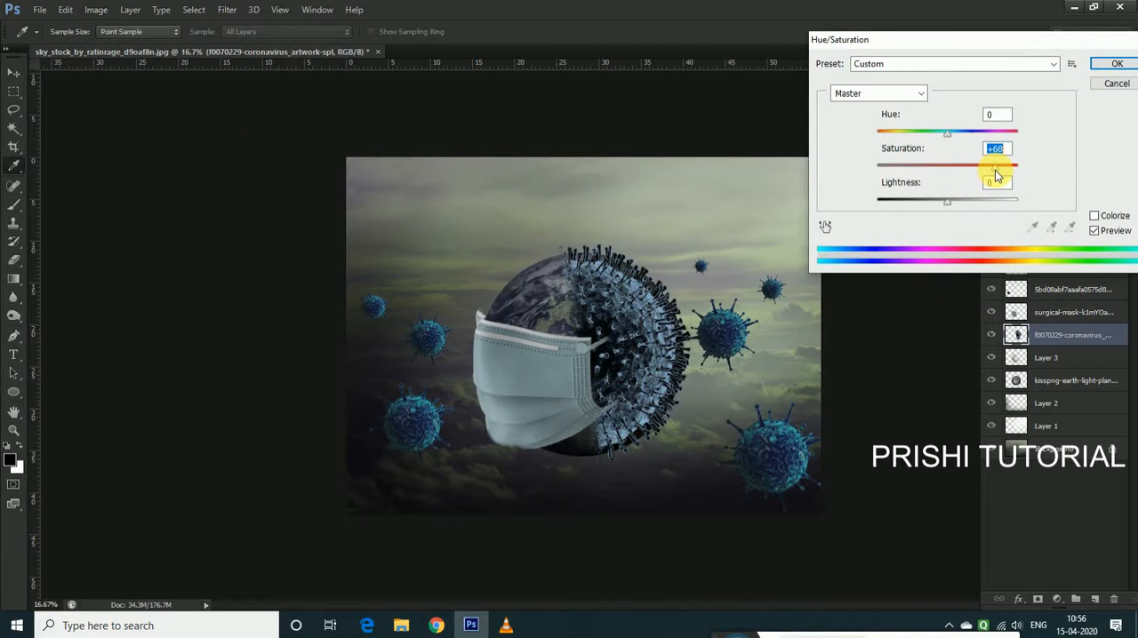
pyautogui.click(1118, 65)
pyautogui.hotkey('ctrl', '-')
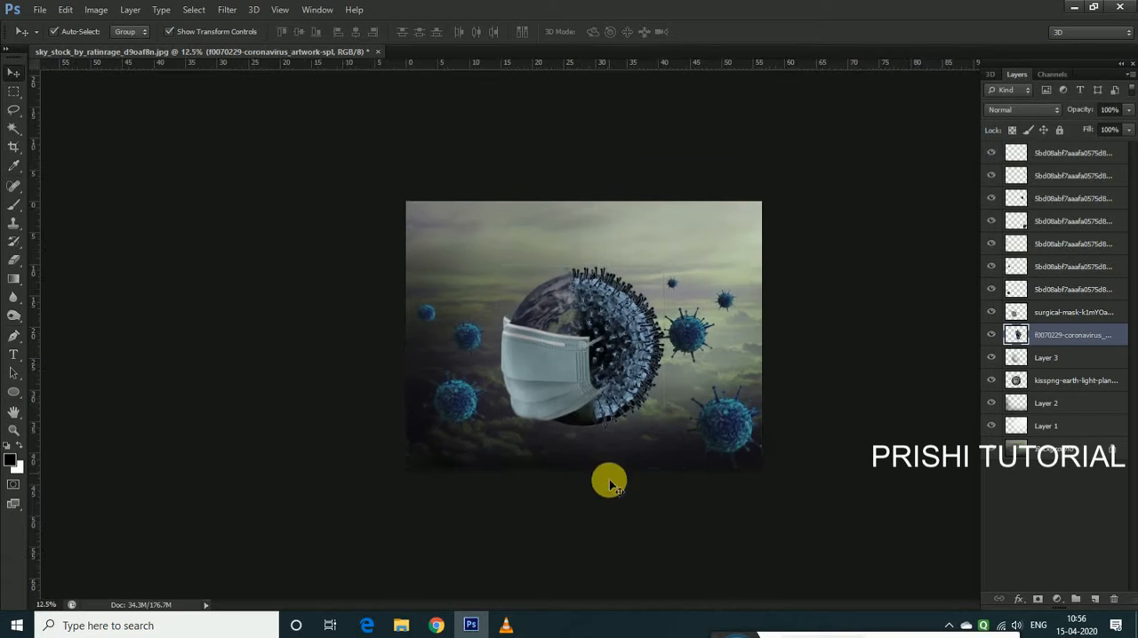
# Place the Untitled-2 starry night image and scale it to cover the whole canvas
pyautogui.click(40, 10)
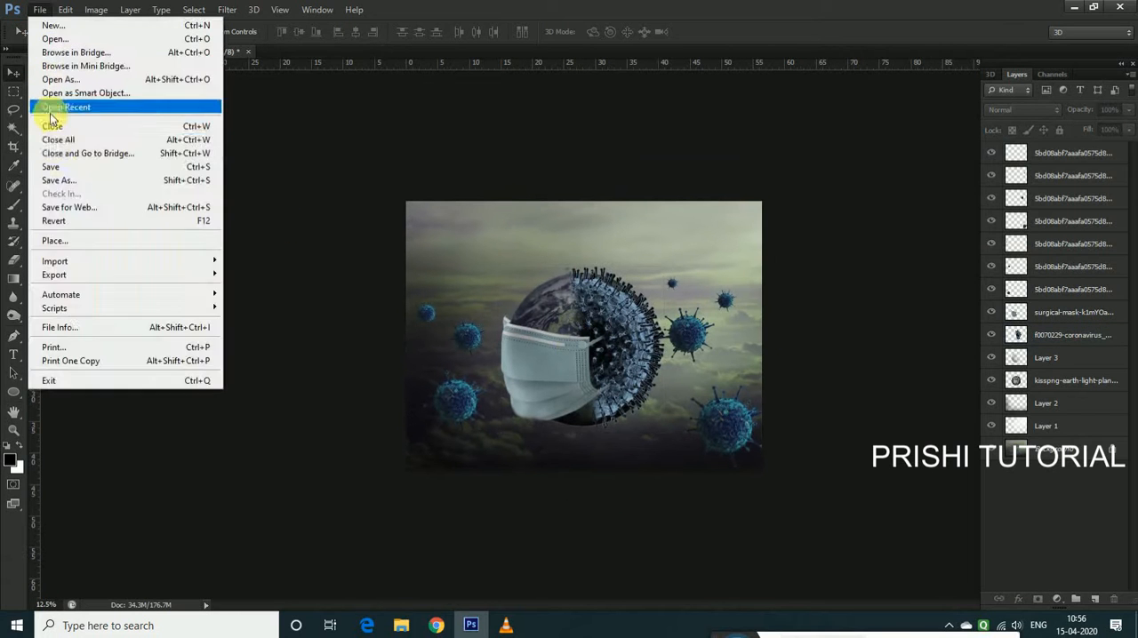
pyautogui.click(71, 241)
pyautogui.click(811, 182)
pyautogui.click(810, 462)
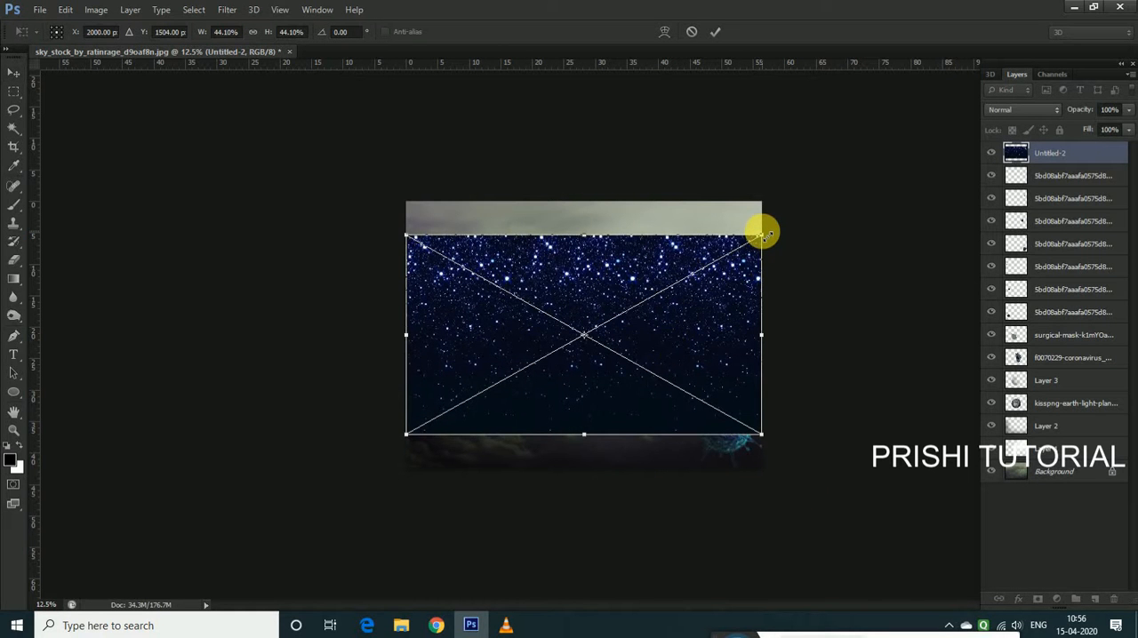
pyautogui.moveTo(765, 234); pyautogui.dragTo(808, 237)
pyautogui.moveTo(695, 314)
pyautogui.mouseDown()
pyautogui.moveTo(690, 297)
pyautogui.moveTo(702, 300)
pyautogui.mouseUp()
pyautogui.moveTo(590, 440); pyautogui.dragTo(595, 468)
pyautogui.click(715, 31)
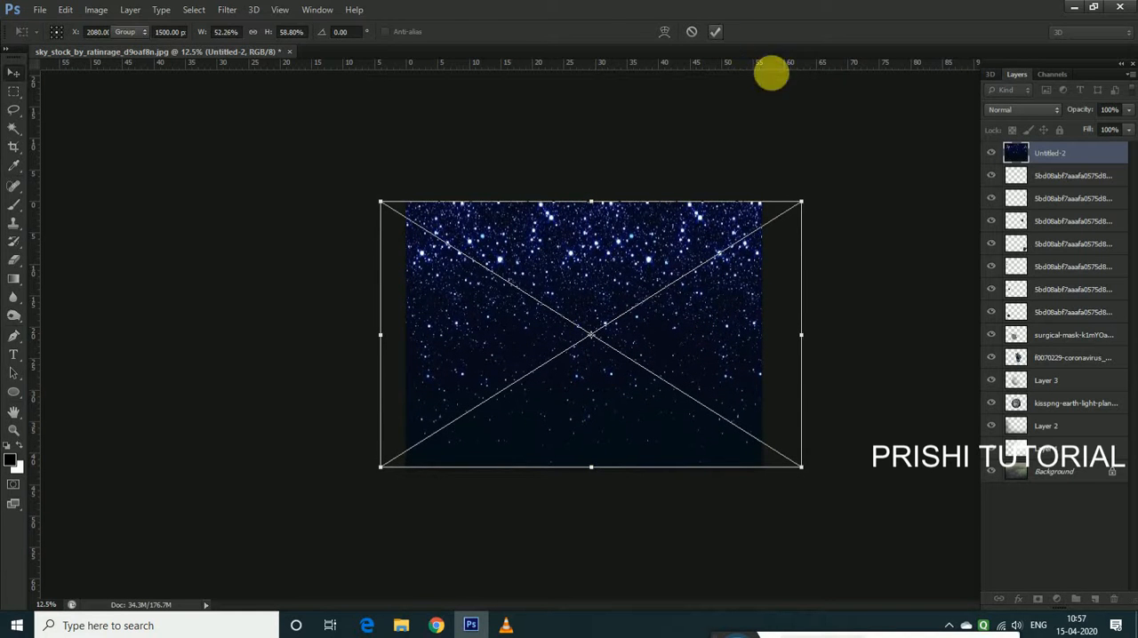
# Rasterize the Untitled-2 starry layer and set its blend mode to Screen
pyautogui.rightClick(1058, 153)
pyautogui.click(922, 212)
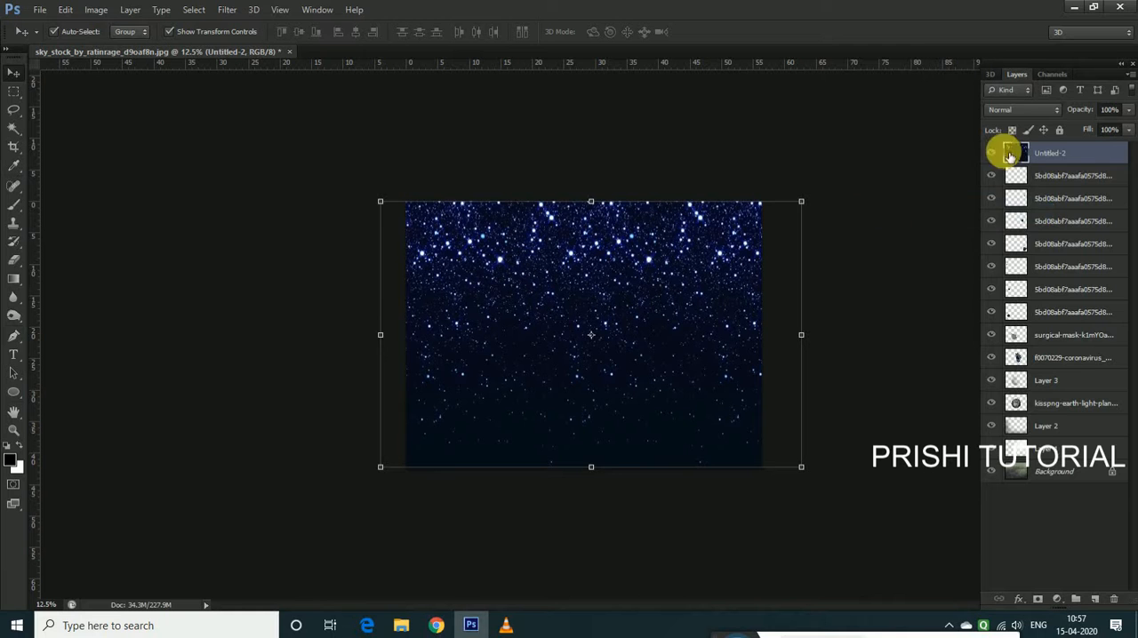
pyautogui.click(1007, 110)
pyautogui.click(1003, 243)
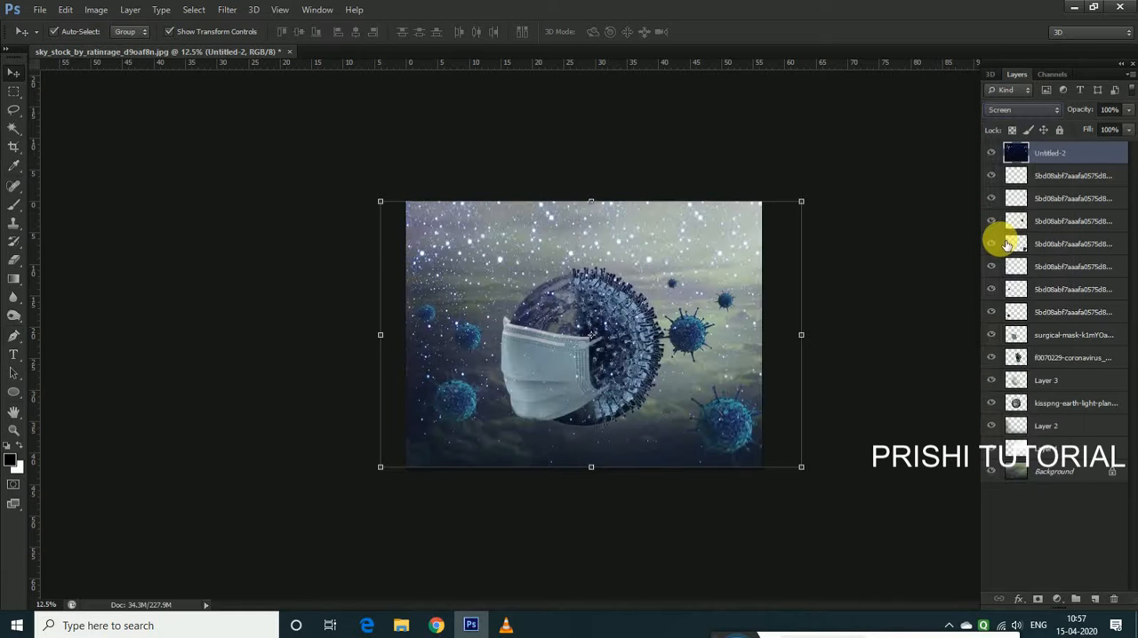
pyautogui.hotkey('ctrl', '+')
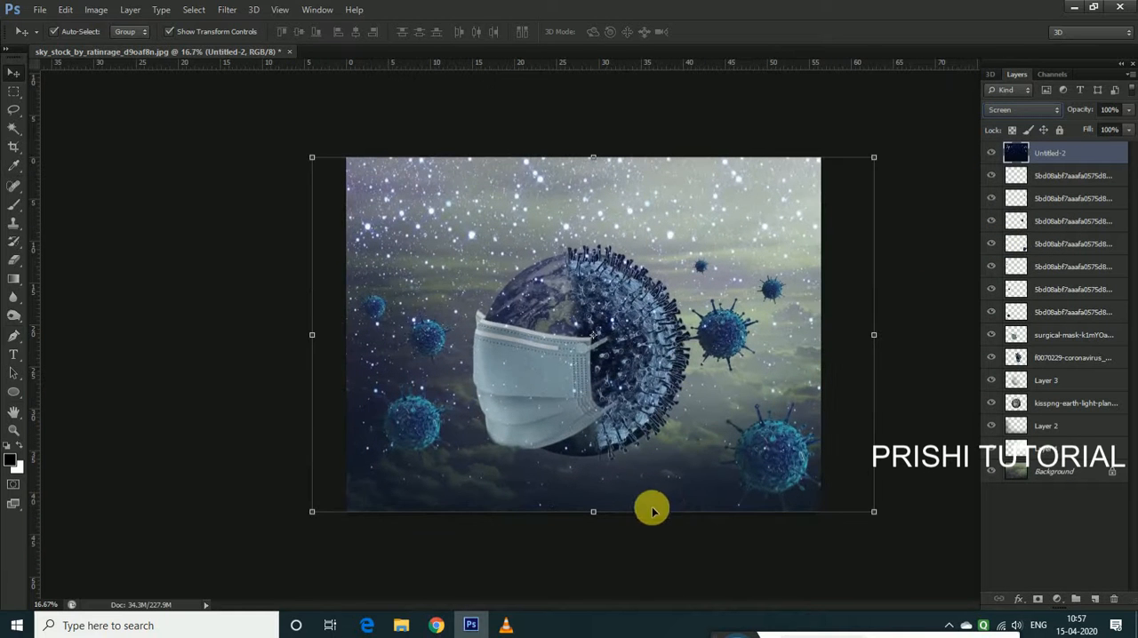
pyautogui.hotkey('ctrl', '-')
pyautogui.click(645, 509)
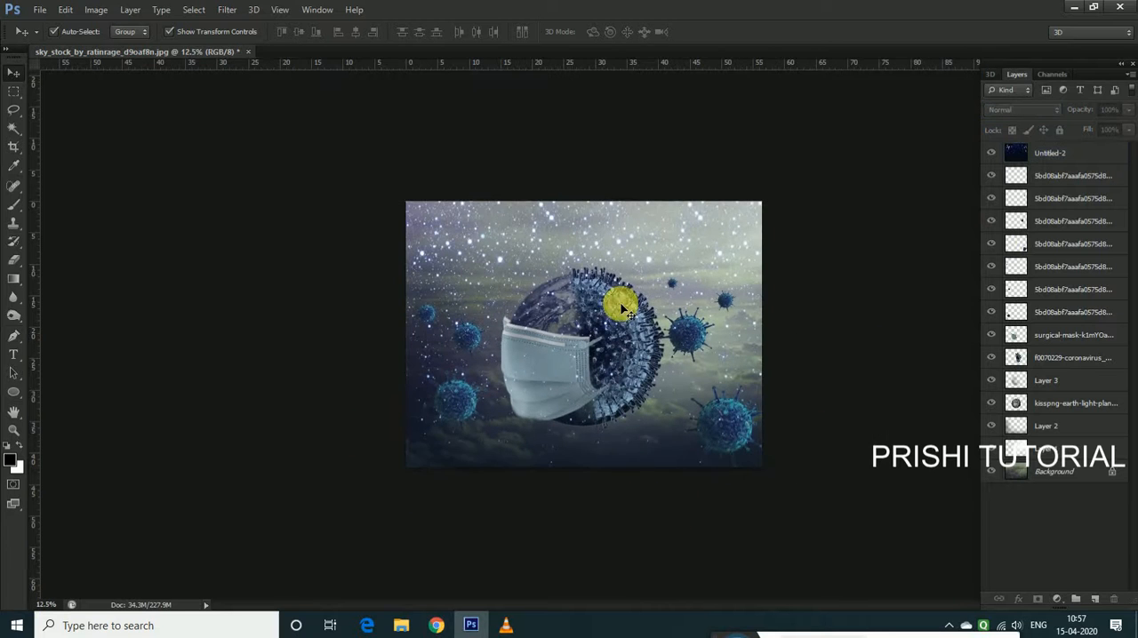
# Move the Untitled-2 starry layer down the layer stack, directly beneath the two topmost virus copies
pyautogui.hotkey('ctrl', '+')
pyautogui.click(576, 232)
pyautogui.hotkey('ctrl', '[')
pyautogui.hotkey('ctrl', '[')
pyautogui.hotkey('ctrl', '[')
pyautogui.hotkey('ctrl', '[')
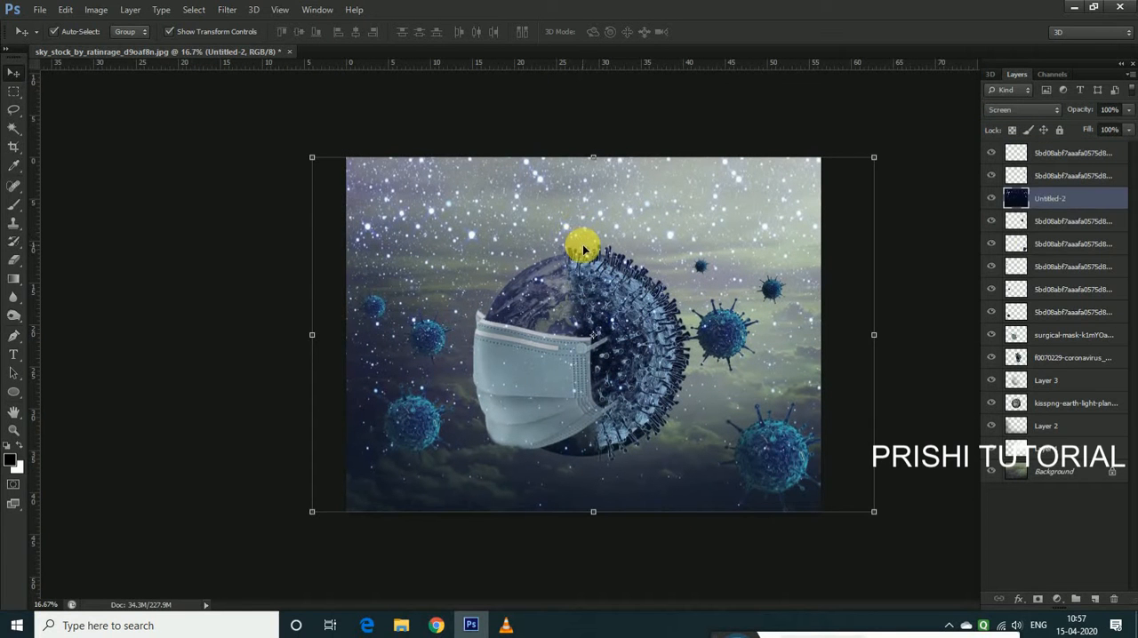
pyautogui.hotkey('ctrl', ']')
pyautogui.hotkey('ctrl', ']')
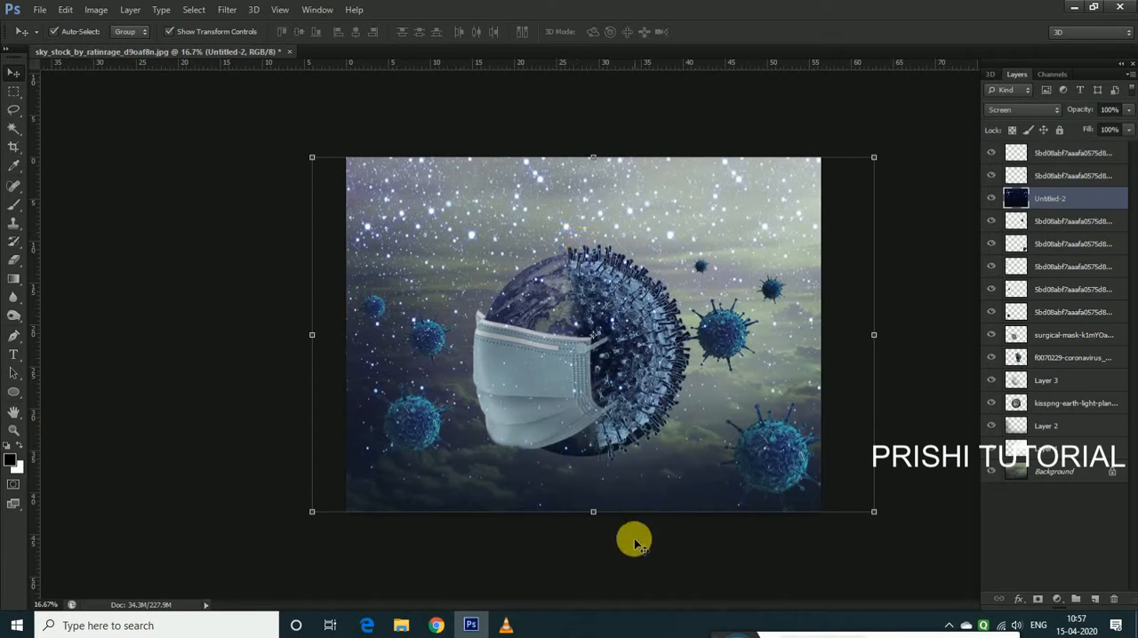
# Compare the composite with and without the starry layer by toggling its visibility
pyautogui.hotkey('ctrl', '-')
pyautogui.click(584, 544)
pyautogui.hotkey('ctrl', '+')
pyautogui.hotkey('ctrl', '+')
pyautogui.hotkey('ctrl', '-')
pyautogui.click(630, 210)
pyautogui.hotkey('ctrl', '-')
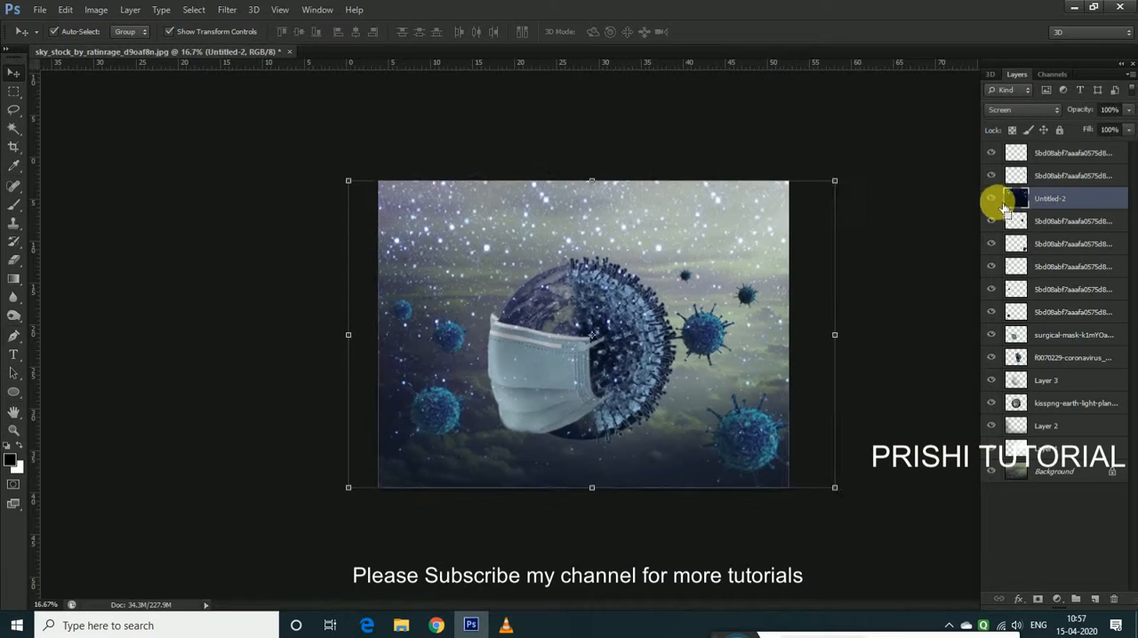
pyautogui.click(997, 204)
pyautogui.click(997, 203)
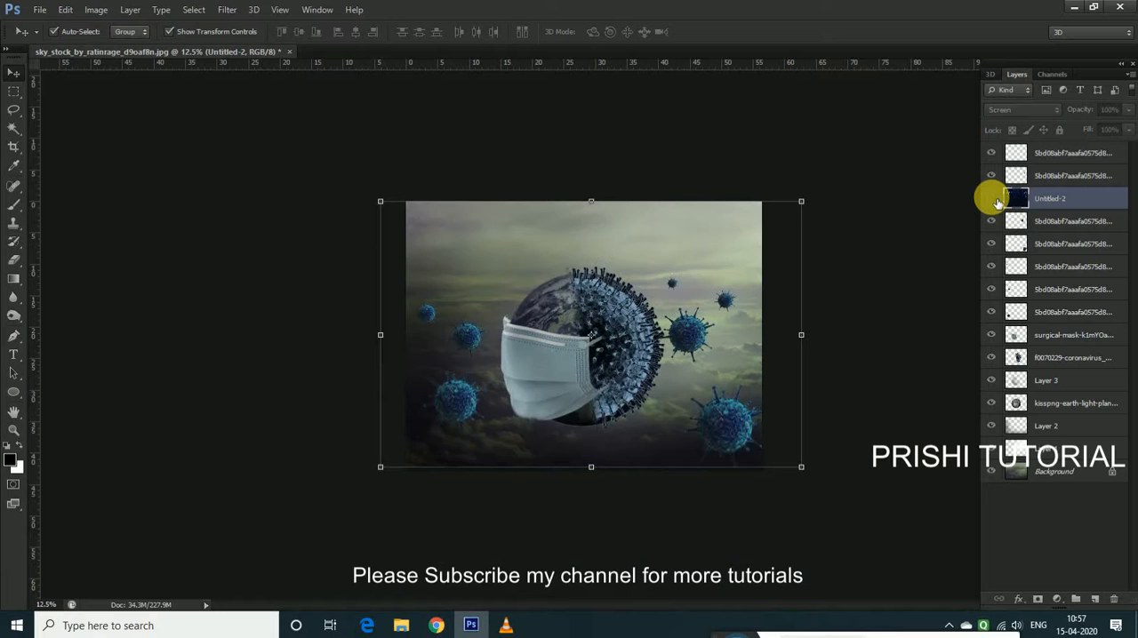
pyautogui.click(997, 204)
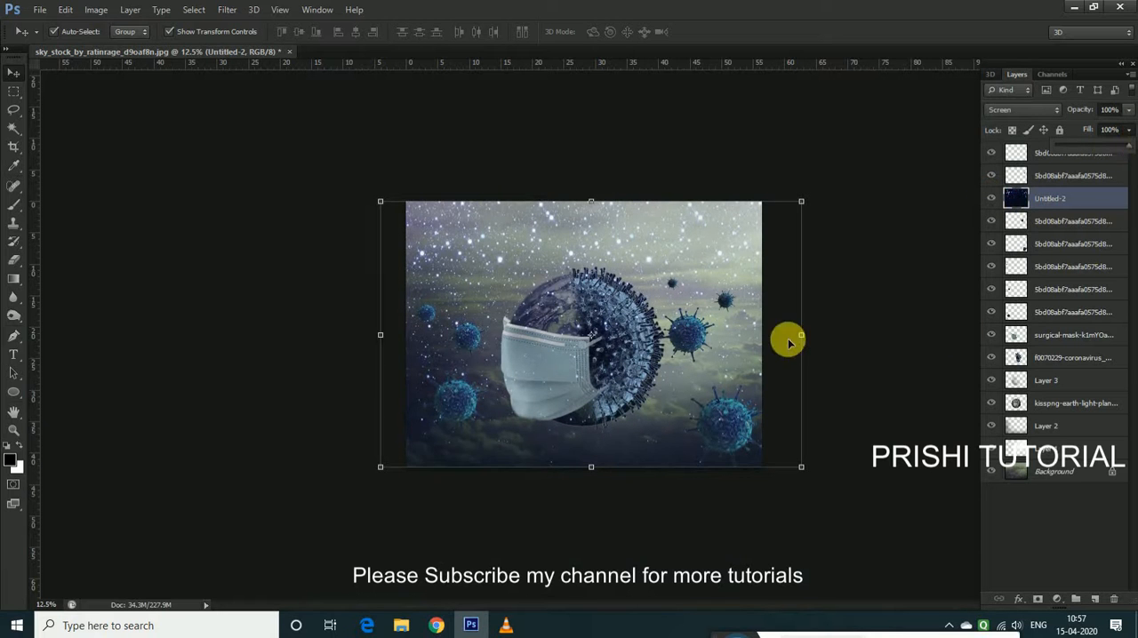
# Darken the starry layer's midtones with Levels to reduce its blue haze over the scene
pyautogui.hotkey('ctrl', 'l')
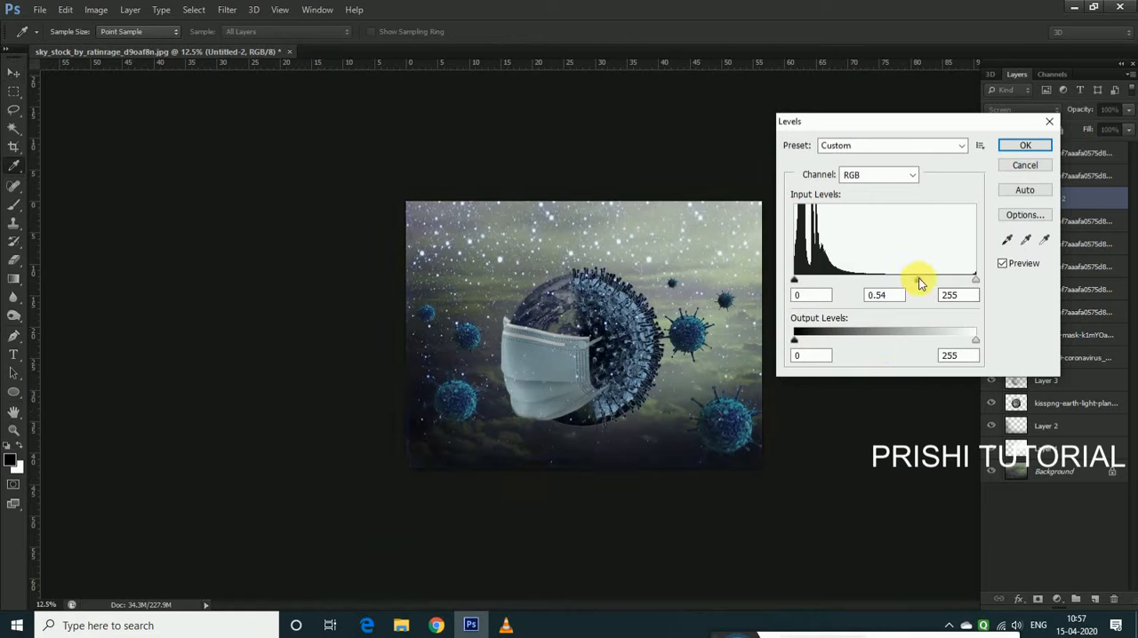
pyautogui.moveTo(953, 279); pyautogui.dragTo(932, 284)
pyautogui.click(1029, 147)
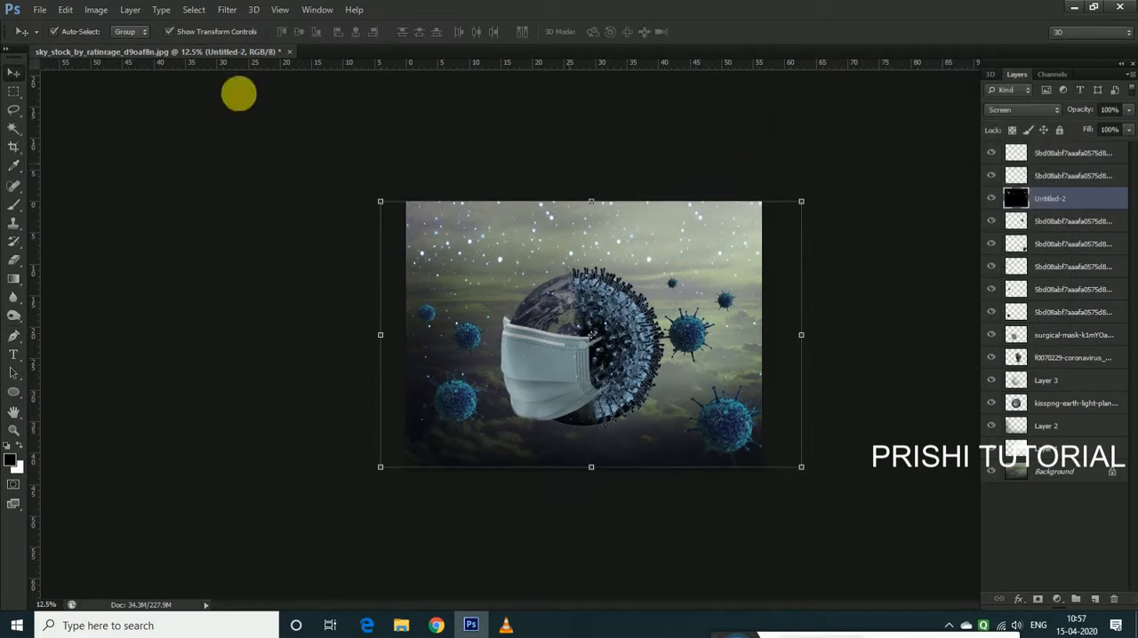
# Remove all colour from the starry layer by setting its saturation to -100 with Hue/Saturation
pyautogui.click(96, 10)
pyautogui.moveTo(117, 50)
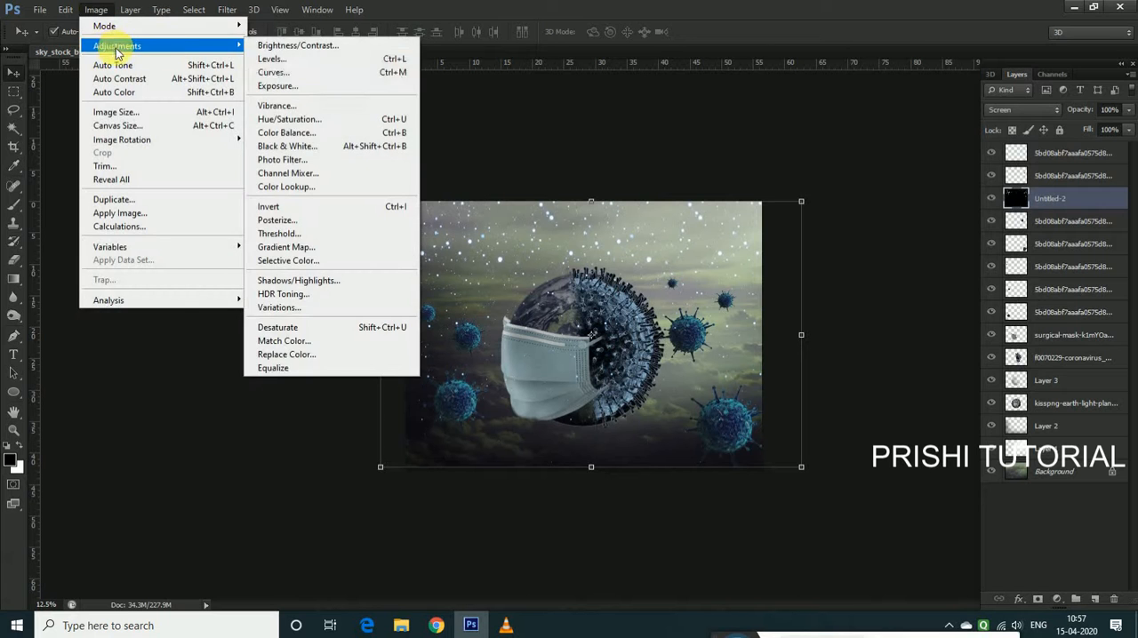
pyautogui.click(376, 118)
pyautogui.moveTo(989, 175); pyautogui.dragTo(911, 158)
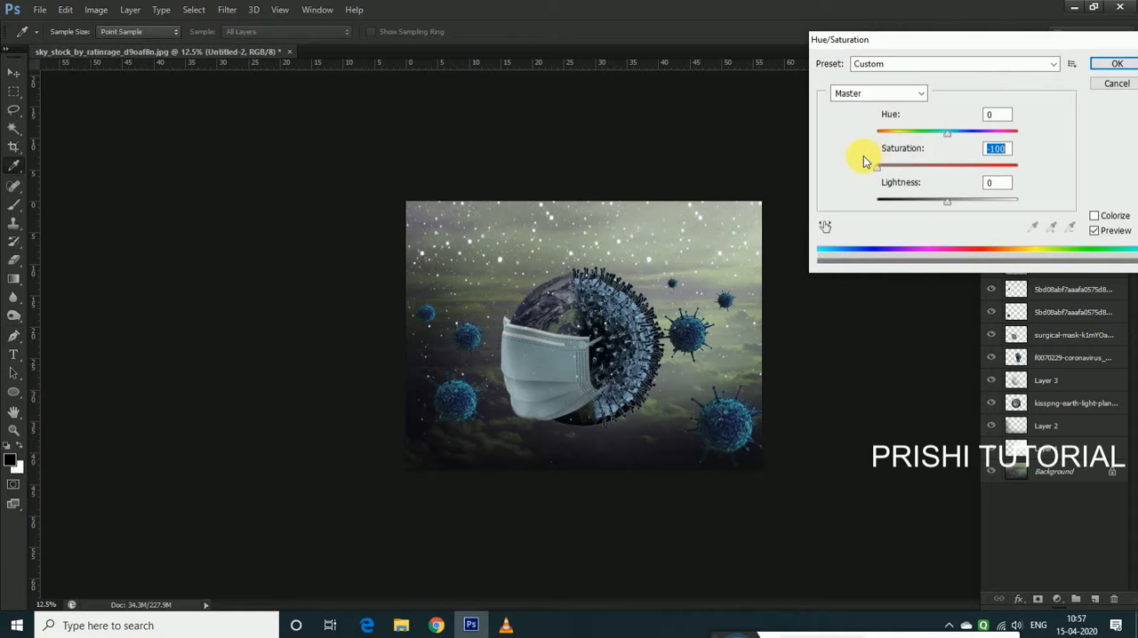
pyautogui.click(1113, 65)
pyautogui.press('v')
pyautogui.hotkey('ctrl', '+')
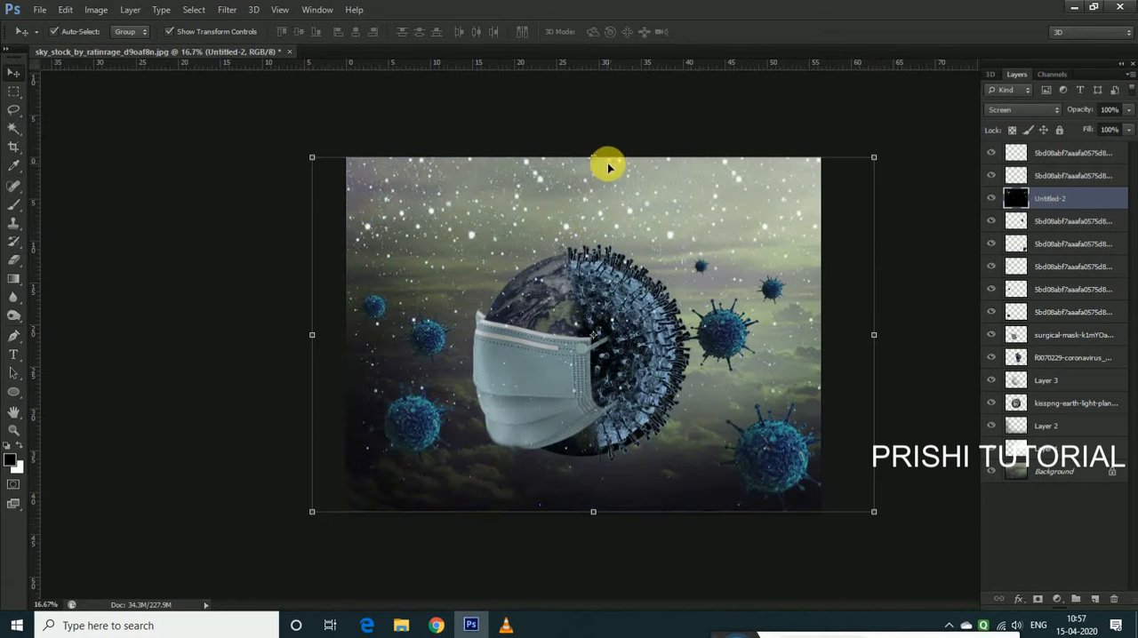
pyautogui.hotkey('ctrl', '-')
pyautogui.click(863, 327)
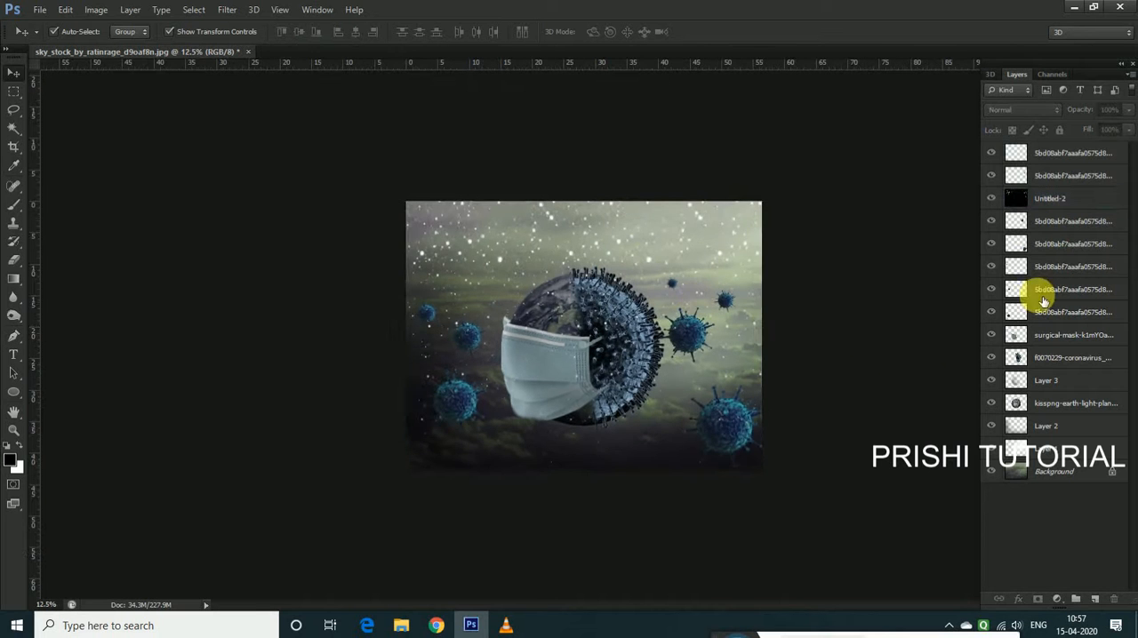
pyautogui.hotkey('ctrl', '+')
pyautogui.hotkey('ctrl', '-')
pyautogui.hotkey('ctrl', '-')
pyautogui.hotkey('ctrl', '+')
pyautogui.hotkey('ctrl', '+')
# Add the text "PRAY FOR EARTH" beneath the masked globe at 60 pt and set its font to MS Gothic
pyautogui.click(655, 246)
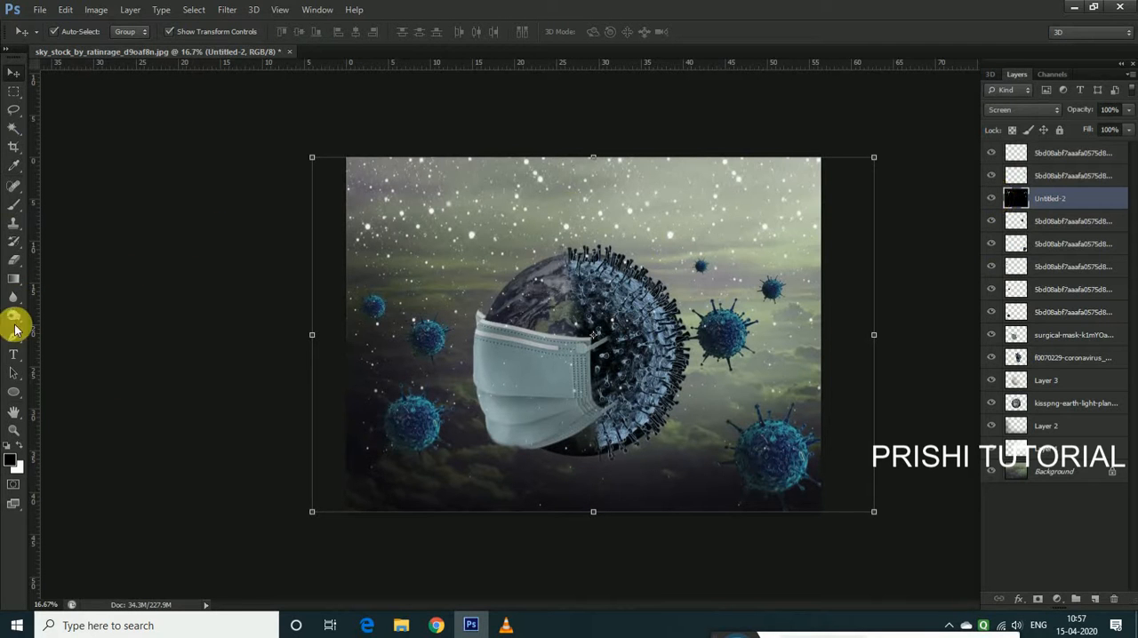
pyautogui.click(482, 475)
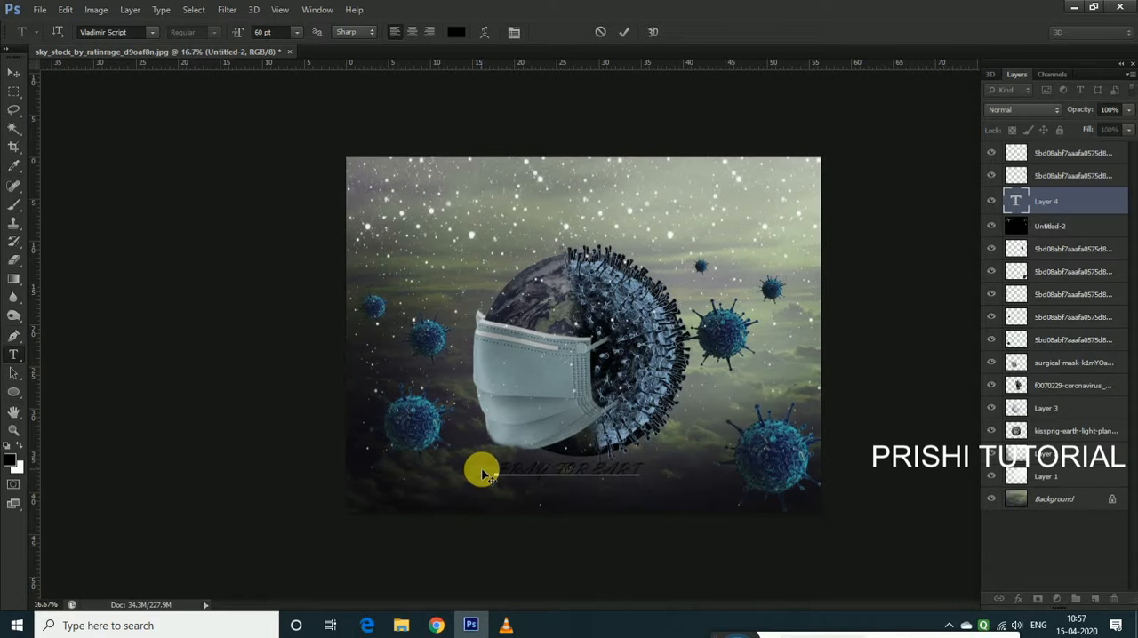
pyautogui.hotkey('ctrl', 'a')
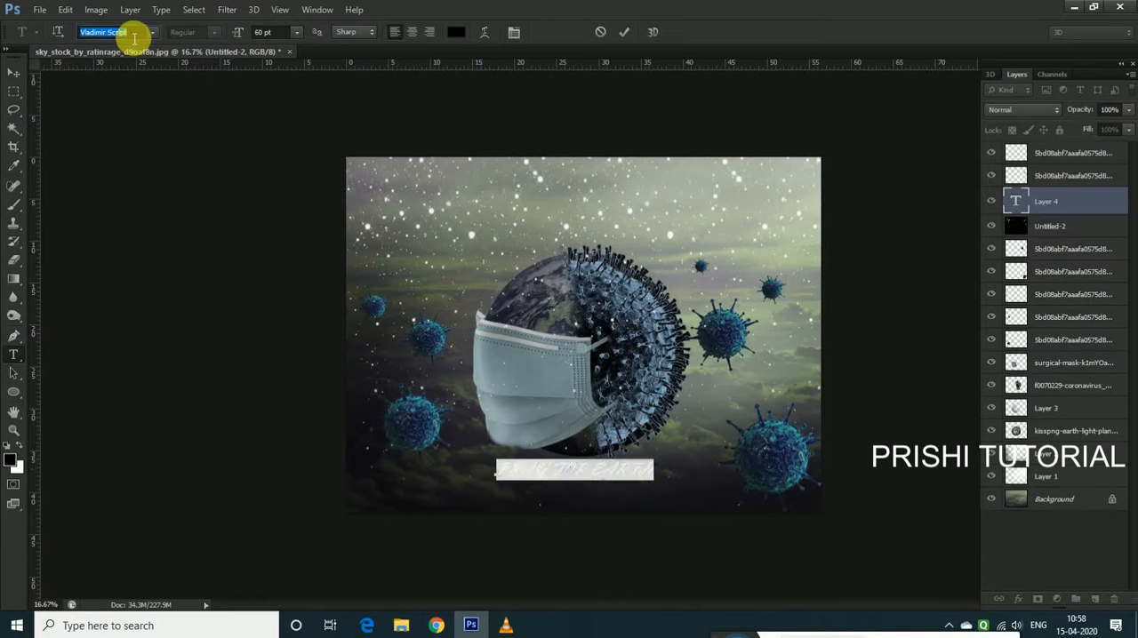
pyautogui.press('Down')
pyautogui.press('Down')
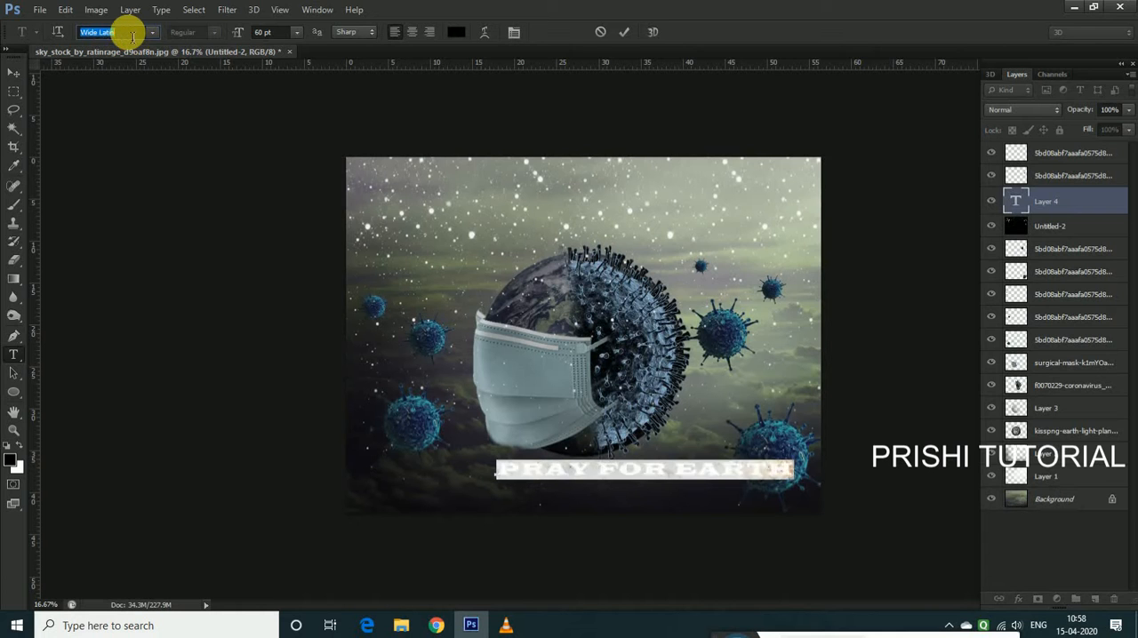
pyautogui.press('Down')
pyautogui.press('Down')
pyautogui.press('Down')
pyautogui.press('Down')
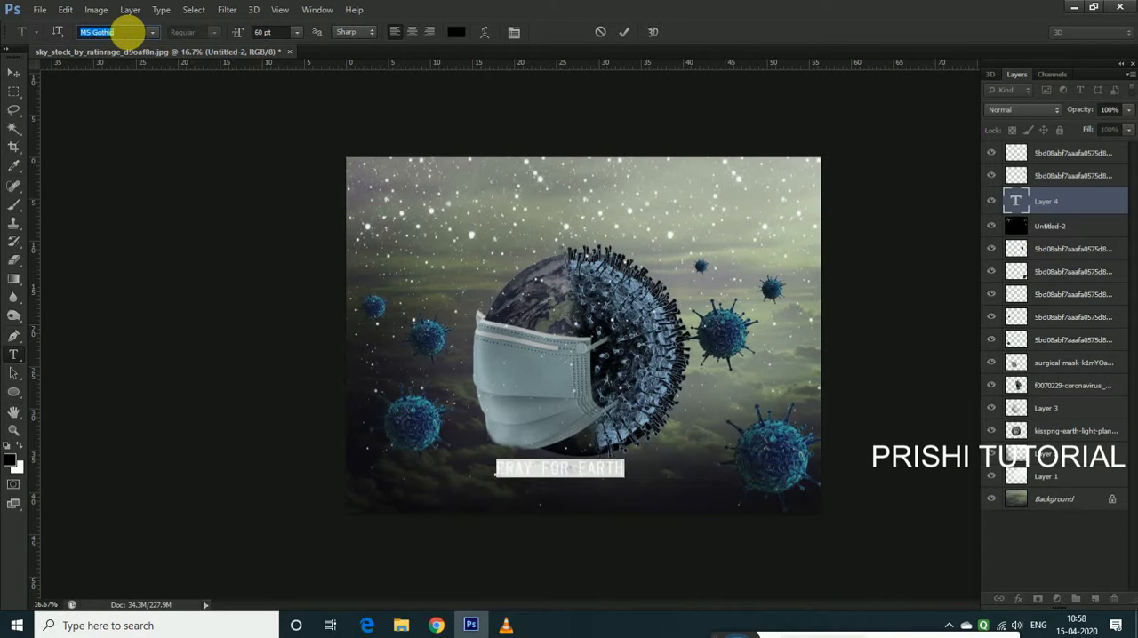
# Enlarge the "PRAY FOR EARTH" text to about 189% and centre it beneath the globe
pyautogui.click(13, 73)
pyautogui.moveTo(622, 463); pyautogui.dragTo(697, 464)
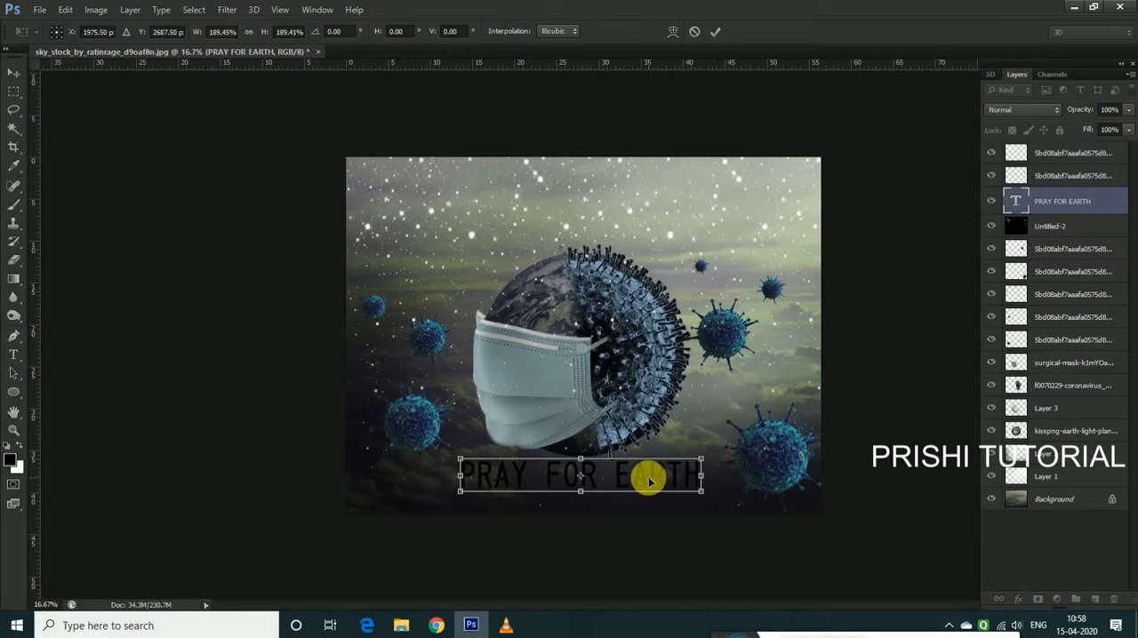
pyautogui.press('Return')
# Change the font of the "PRAY FOR EARTH" text to Yu Gothic in the Bold style
pyautogui.press('t')
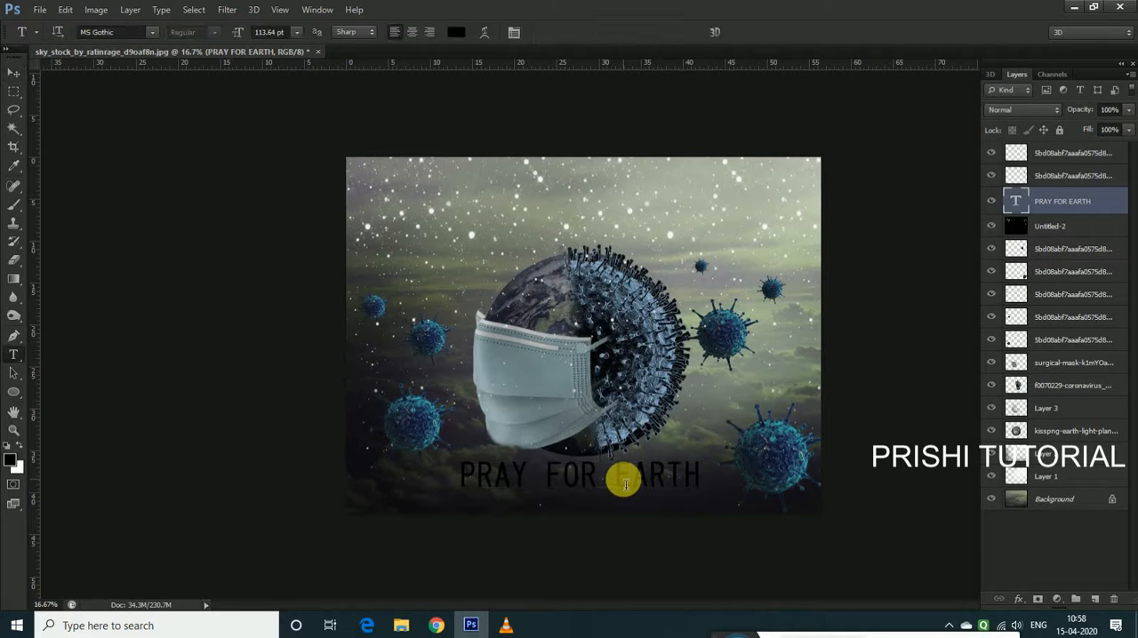
pyautogui.tripleClick(624, 483)
pyautogui.press('Down')
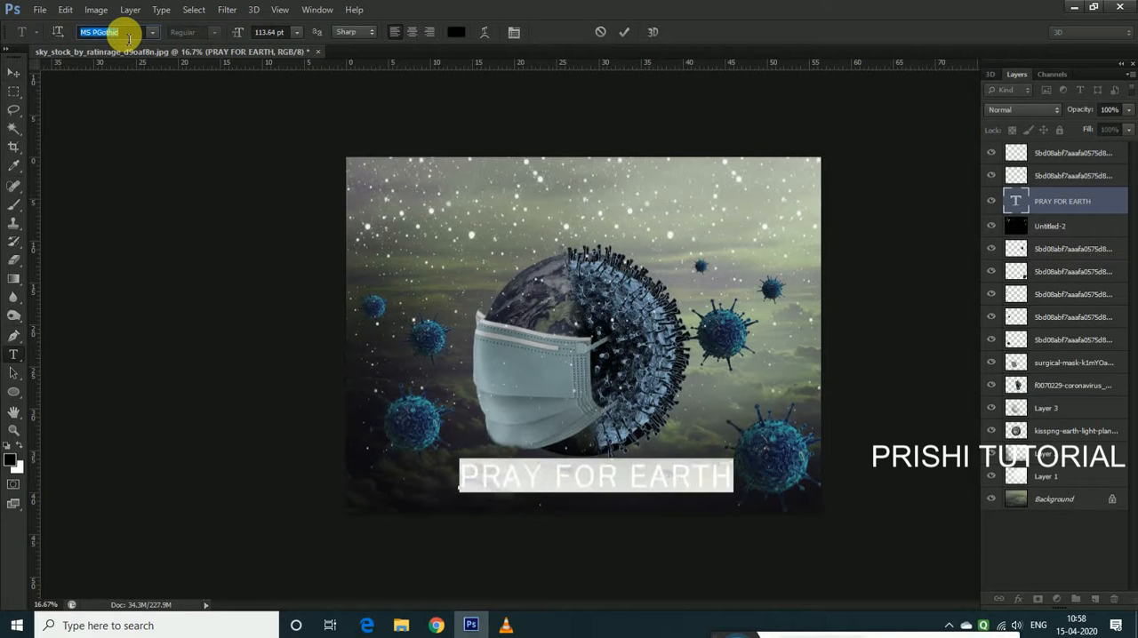
pyautogui.press('Down')
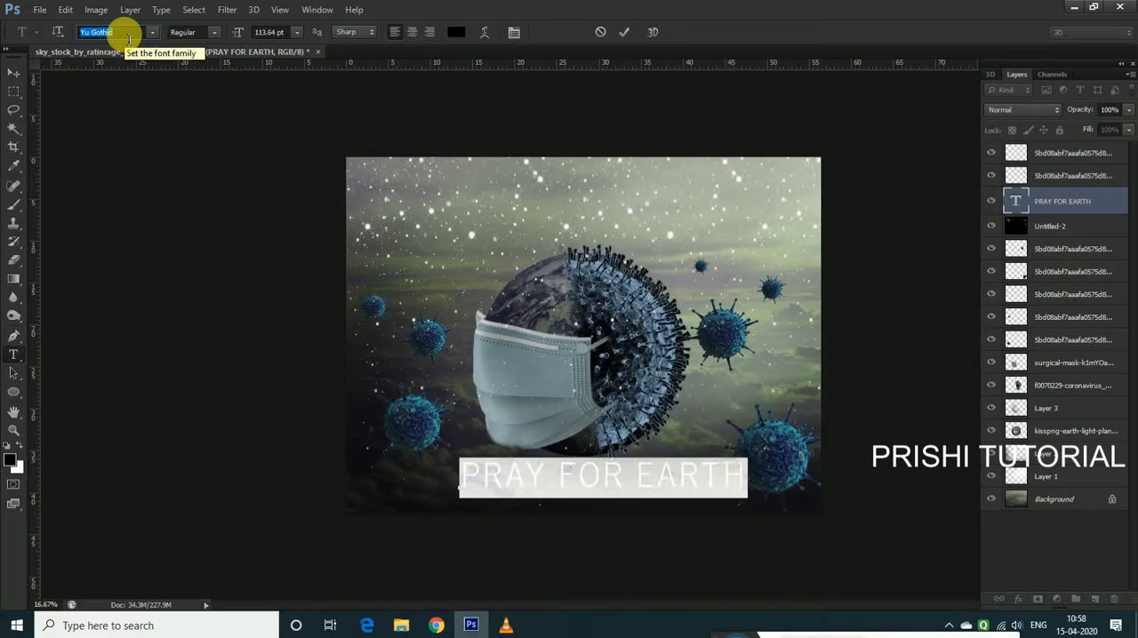
pyautogui.click(206, 31)
pyautogui.click(186, 77)
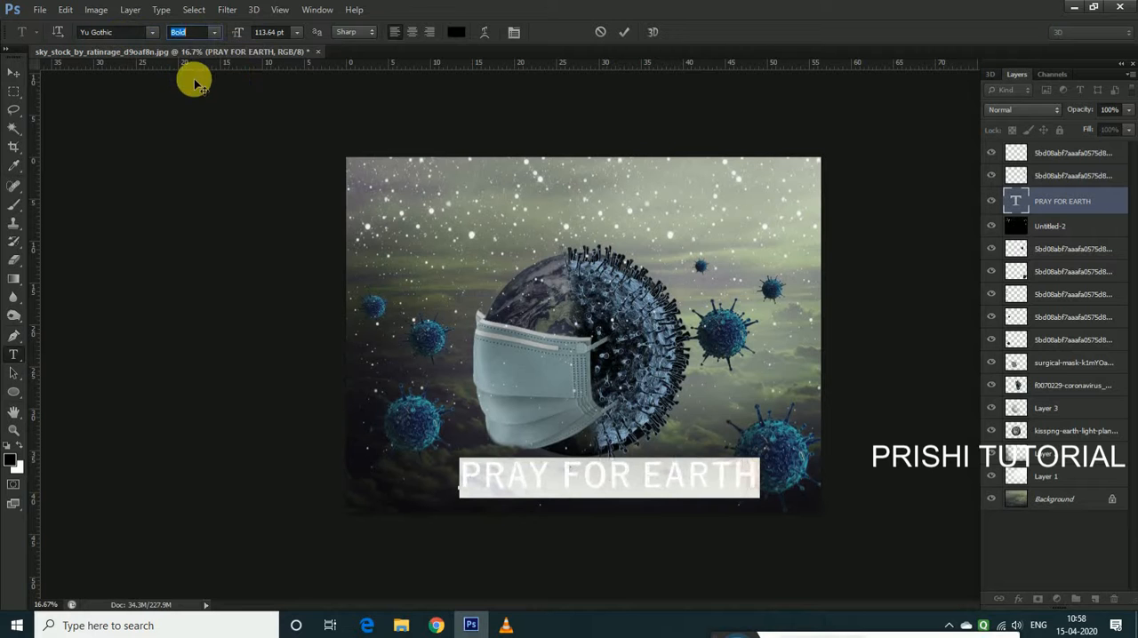
# Scale the "PRAY FOR EARTH" text down so it sits beneath the globe, clear of the large virus beside it
pyautogui.click(7, 69)
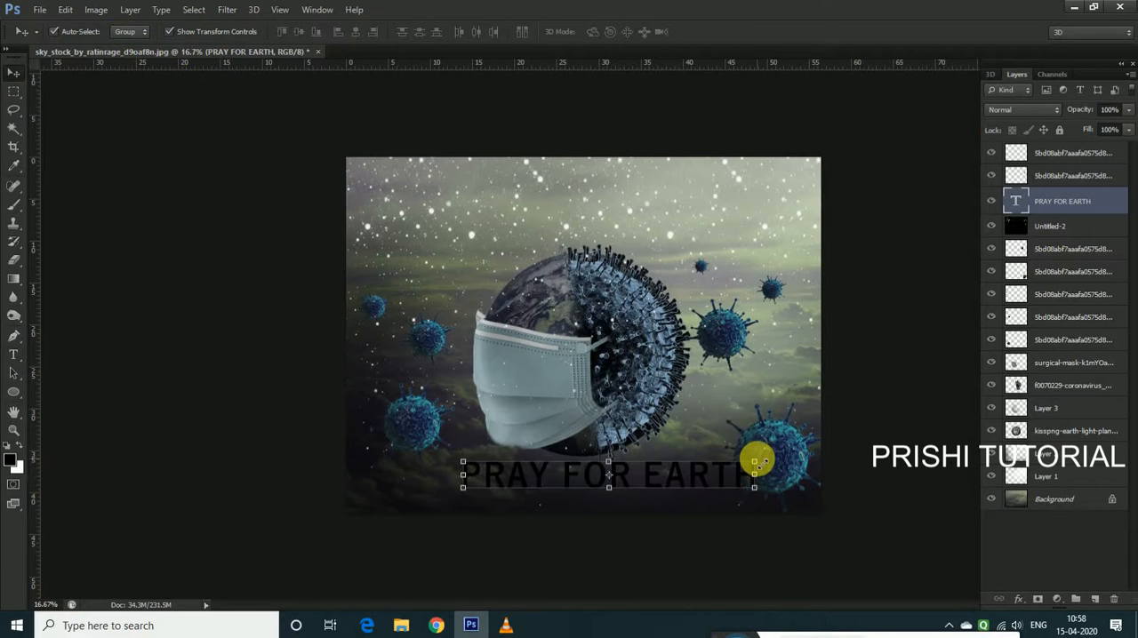
pyautogui.hotkey('ctrl', 't')
pyautogui.moveTo(746, 459); pyautogui.dragTo(708, 480)
pyautogui.press('Return')
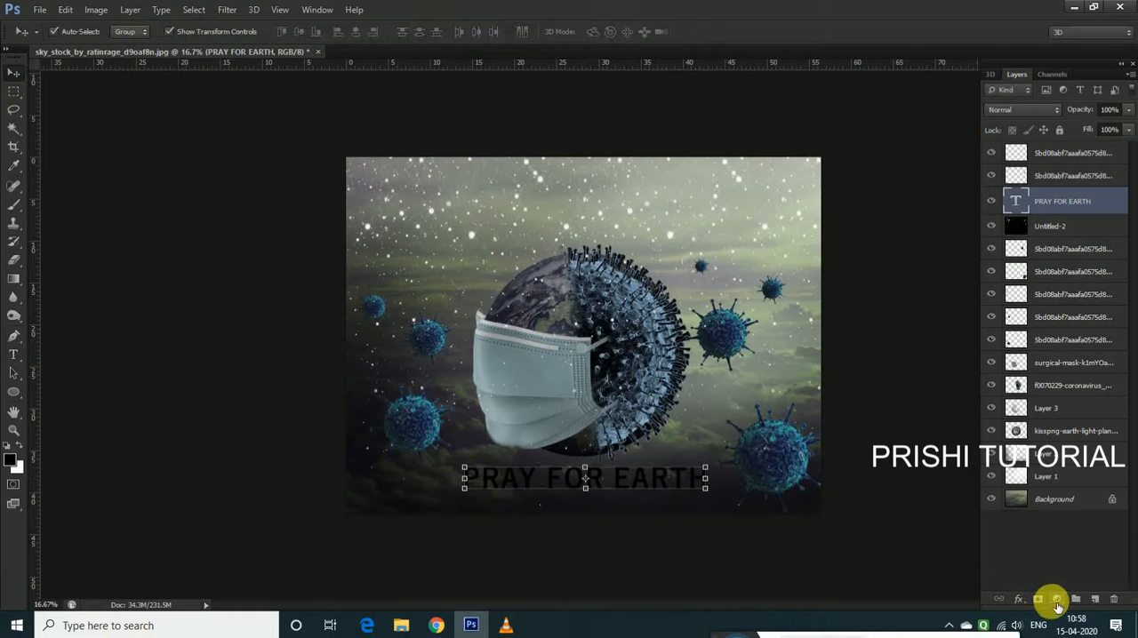
pyautogui.click(1057, 600)
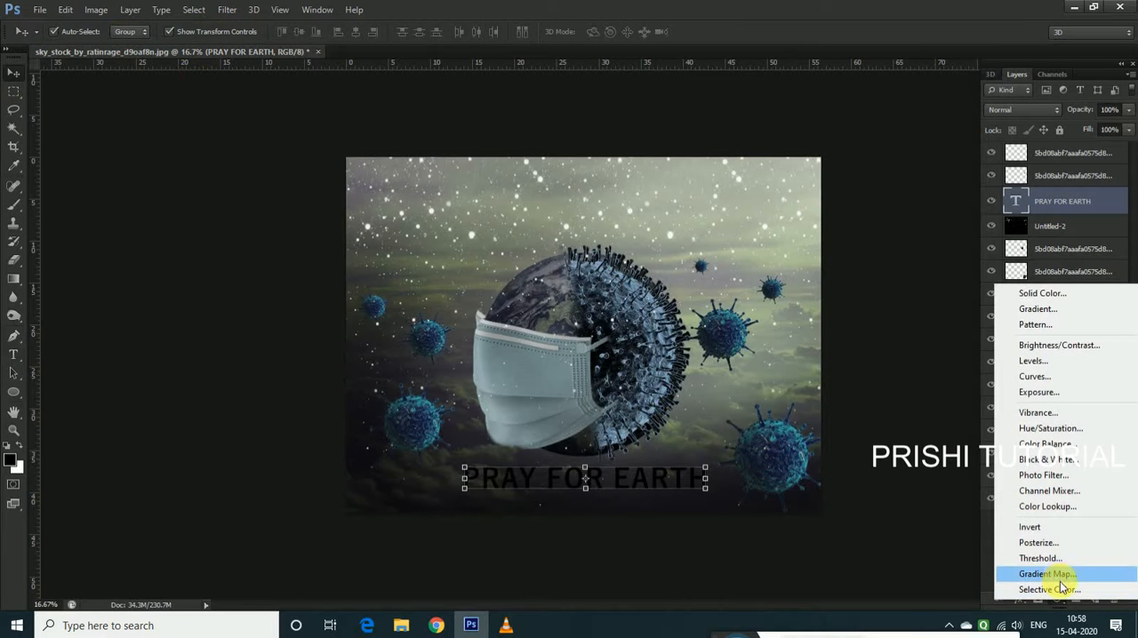
pyautogui.click(1059, 576)
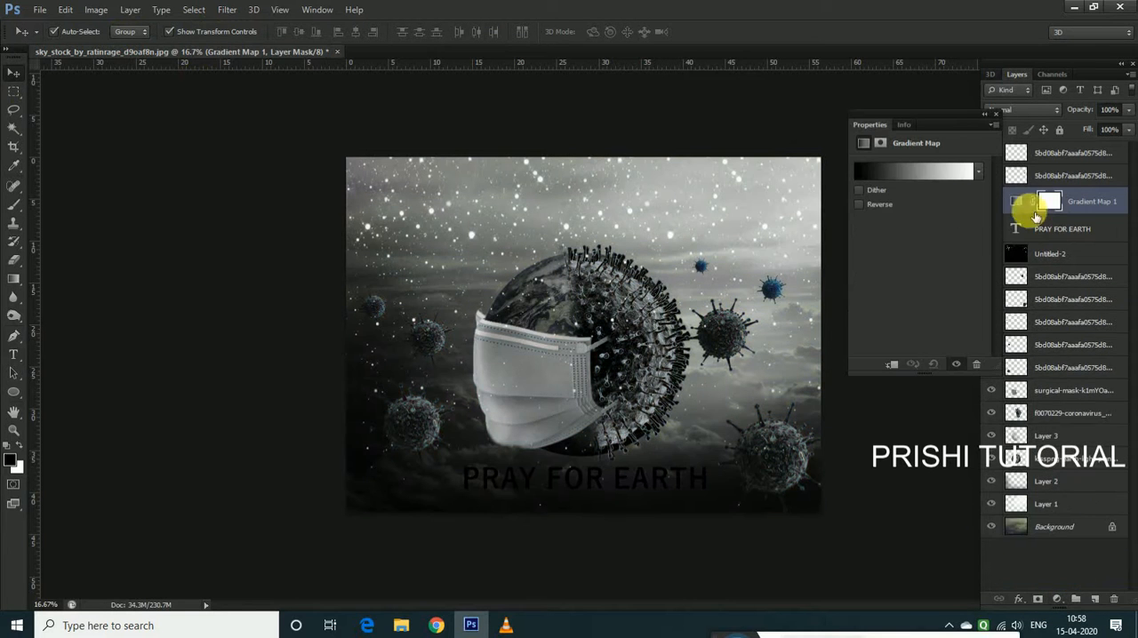
pyautogui.click(996, 114)
pyautogui.moveTo(1064, 222); pyautogui.dragTo(1074, 462)
# Add a Gradient Overlay to the "PRAY FOR EARTH" text layer and set the gradient's starting colour stop to bright blue 00aebe
pyautogui.rightClick(1108, 203)
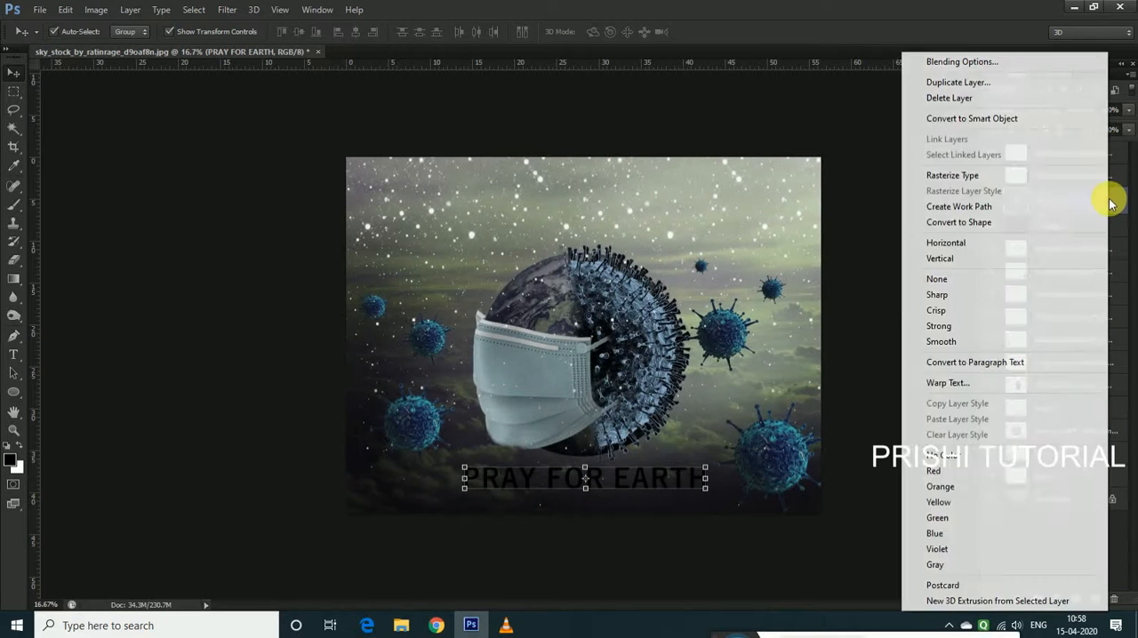
pyautogui.click(1117, 207)
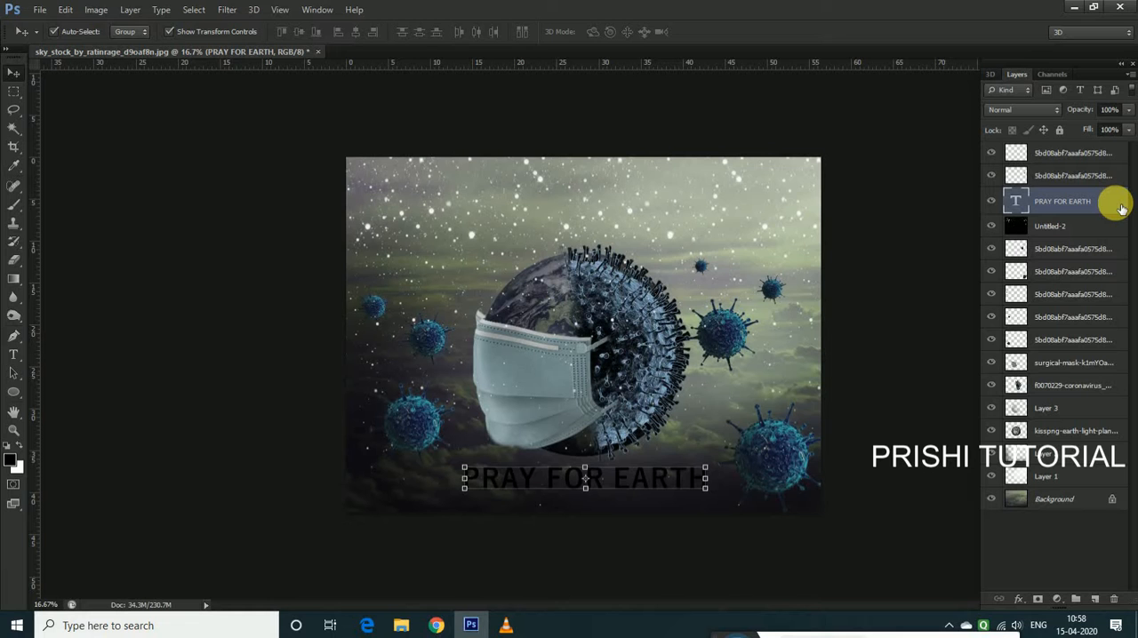
pyautogui.doubleClick(1121, 207)
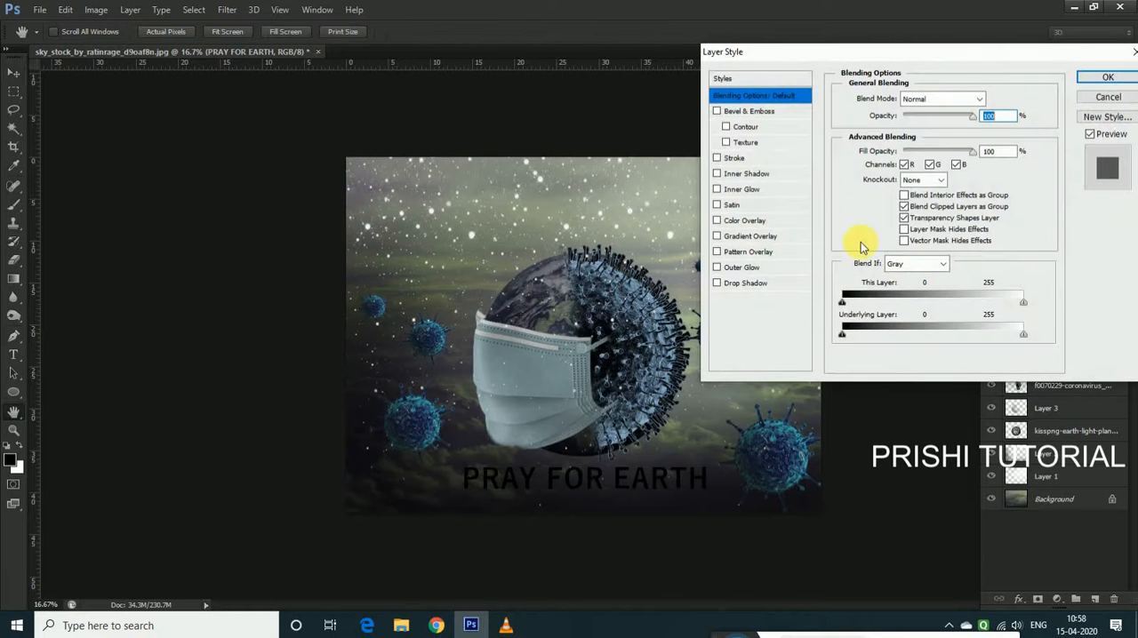
pyautogui.click(754, 237)
pyautogui.click(937, 133)
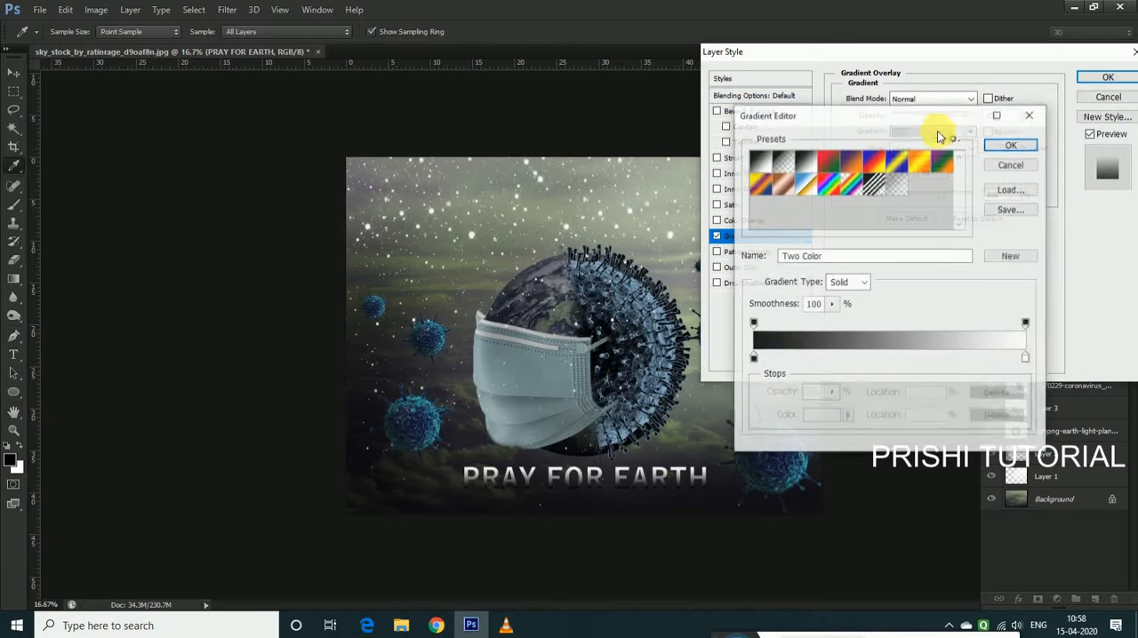
pyautogui.click(753, 357)
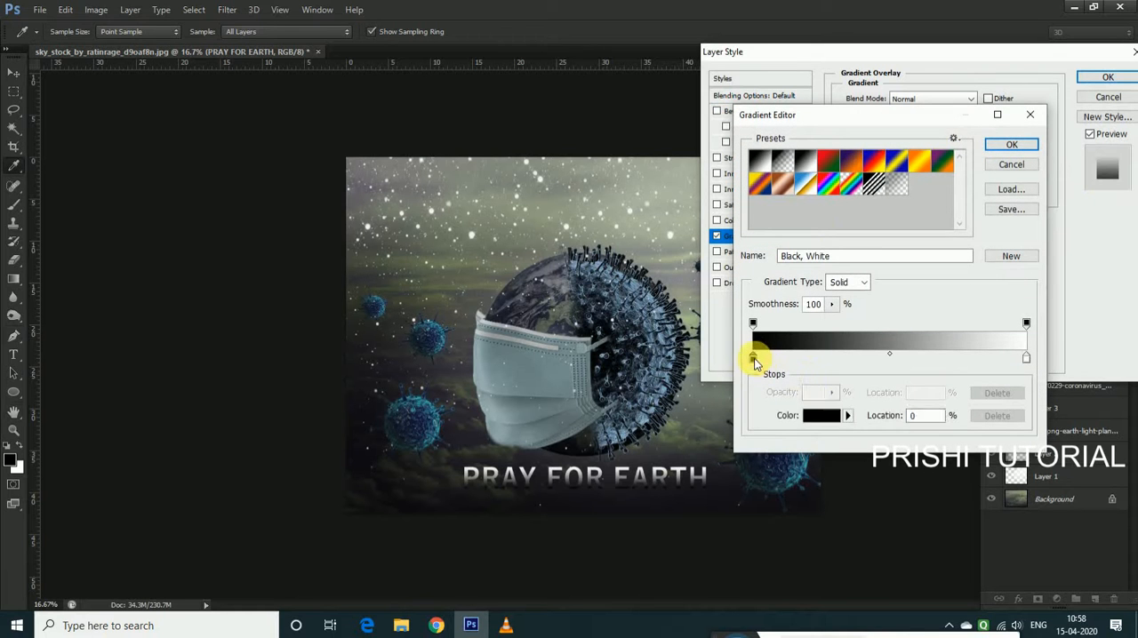
pyautogui.click(823, 415)
pyautogui.click(418, 402)
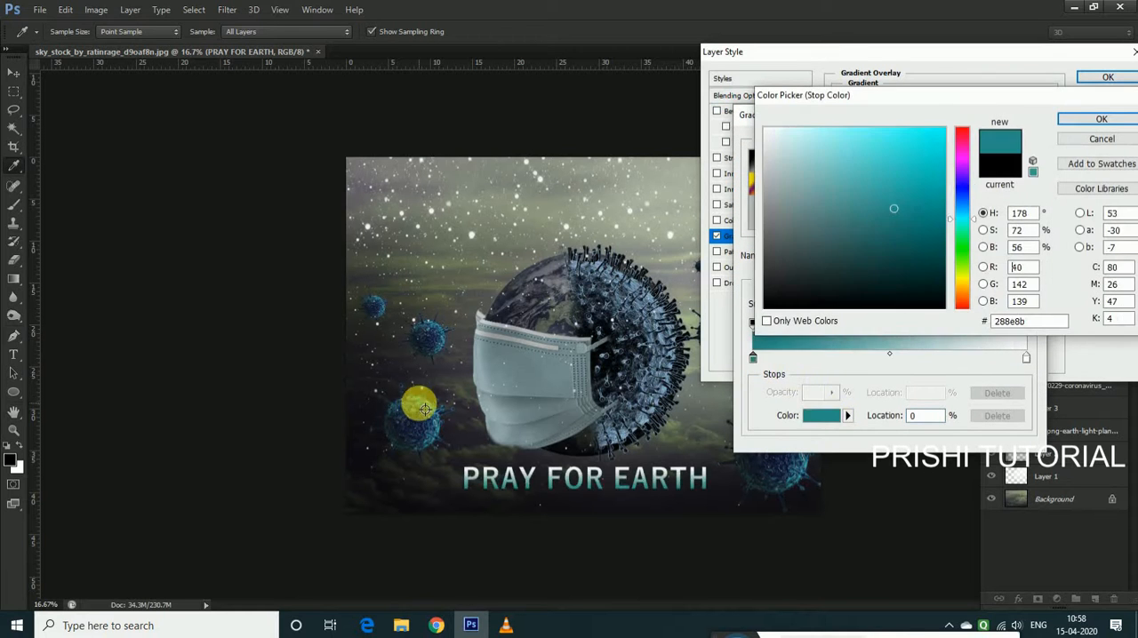
pyautogui.click(944, 145)
pyautogui.moveTo(957, 157)
pyautogui.mouseDown()
pyautogui.moveTo(941, 187)
pyautogui.moveTo(947, 179)
pyautogui.mouseUp()
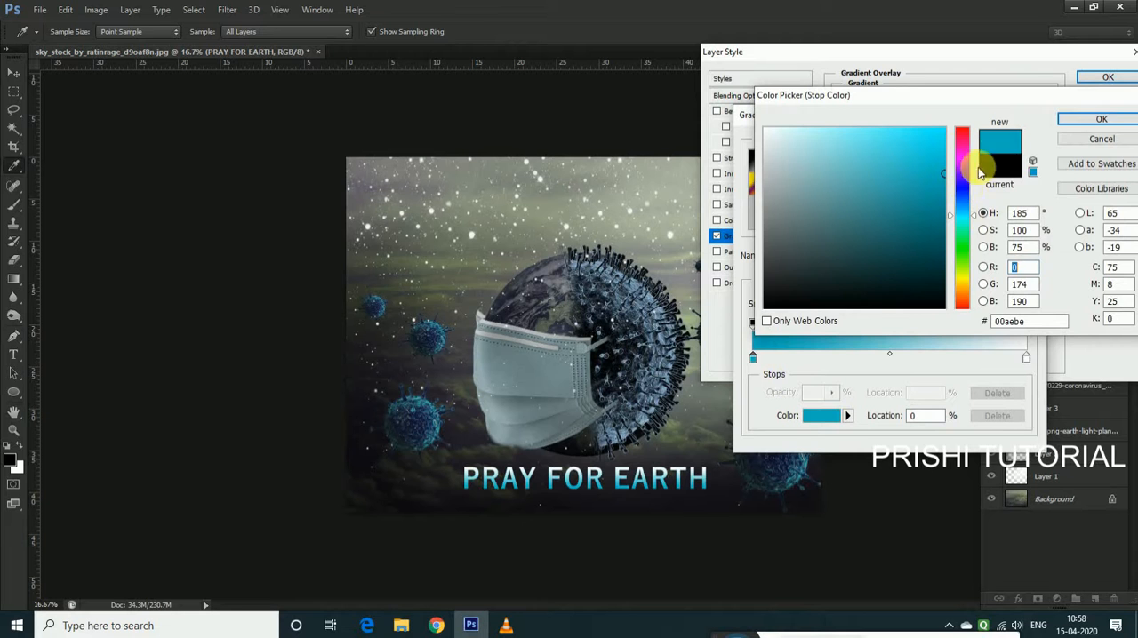
pyautogui.click(1099, 119)
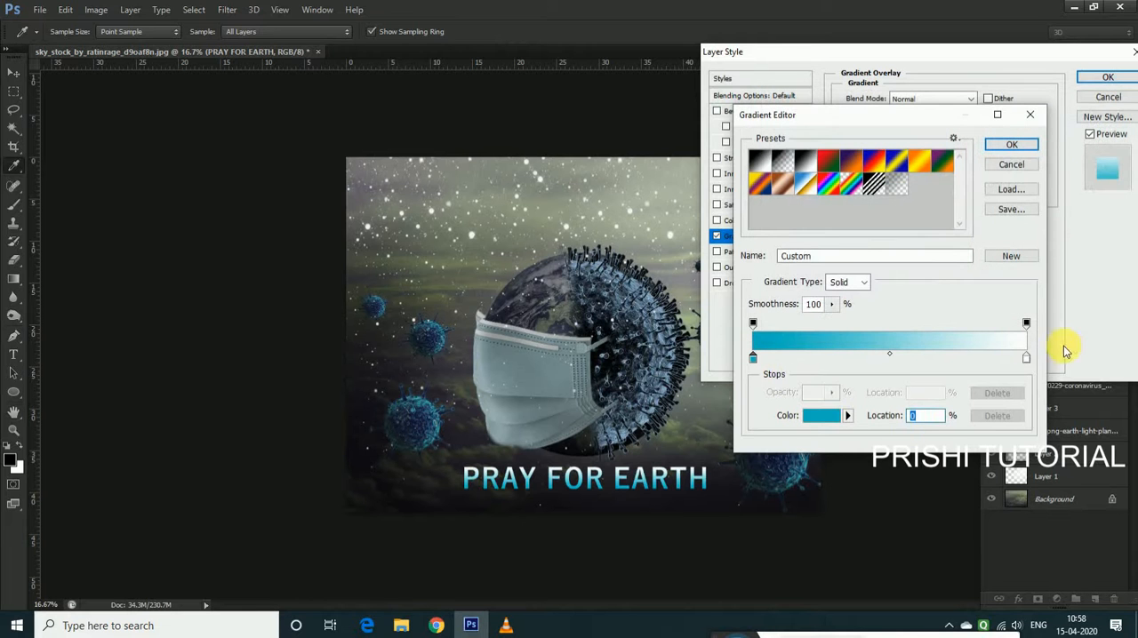
# Set the text gradient's ending colour stop to darker teal-blue 008397 and apply the Gradient Overlay
pyautogui.click(1025, 356)
pyautogui.click(829, 425)
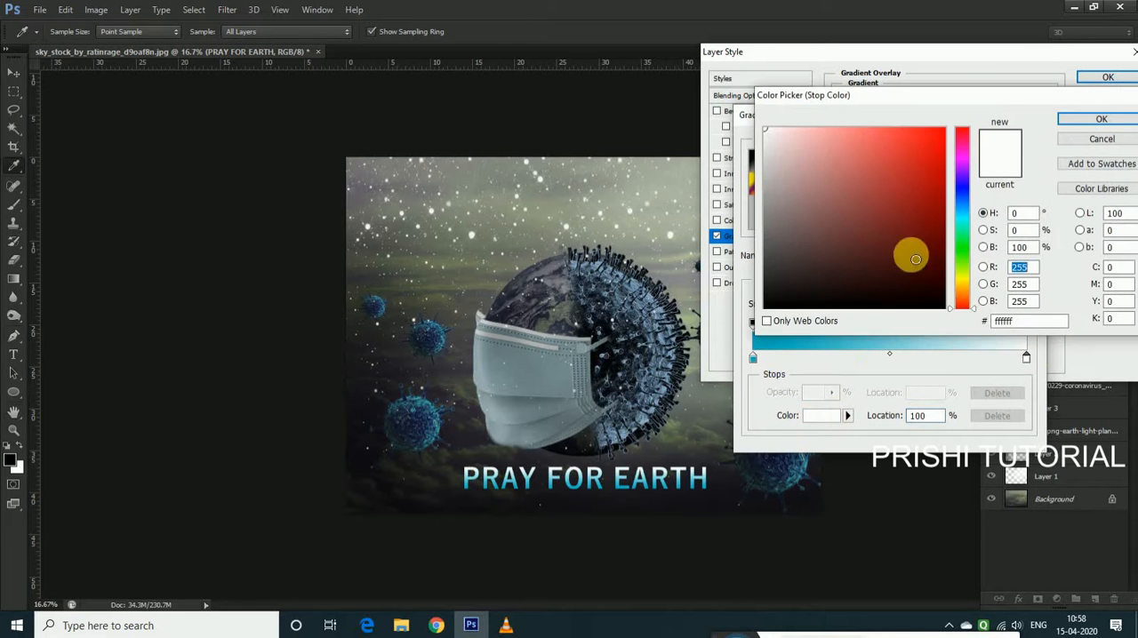
pyautogui.click(636, 481)
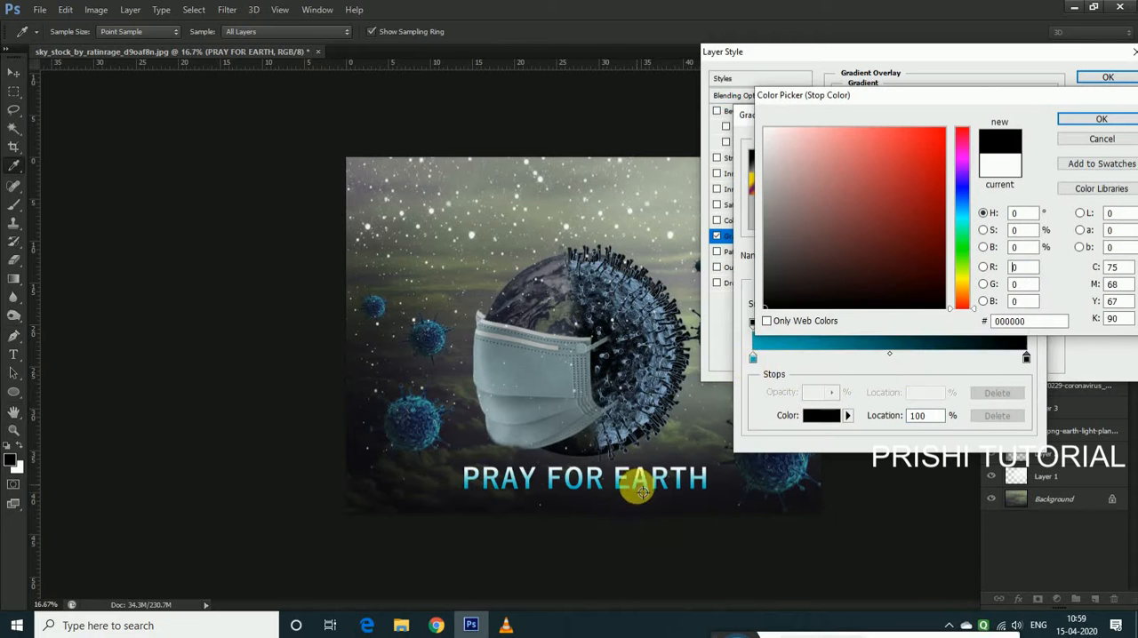
pyautogui.click(961, 213)
pyautogui.click(965, 220)
pyautogui.moveTo(916, 180); pyautogui.dragTo(983, 105)
pyautogui.moveTo(930, 196)
pyautogui.mouseDown()
pyautogui.moveTo(947, 178)
pyautogui.moveTo(940, 189)
pyautogui.moveTo(960, 188)
pyautogui.moveTo(951, 203)
pyautogui.moveTo(974, 218)
pyautogui.mouseUp()
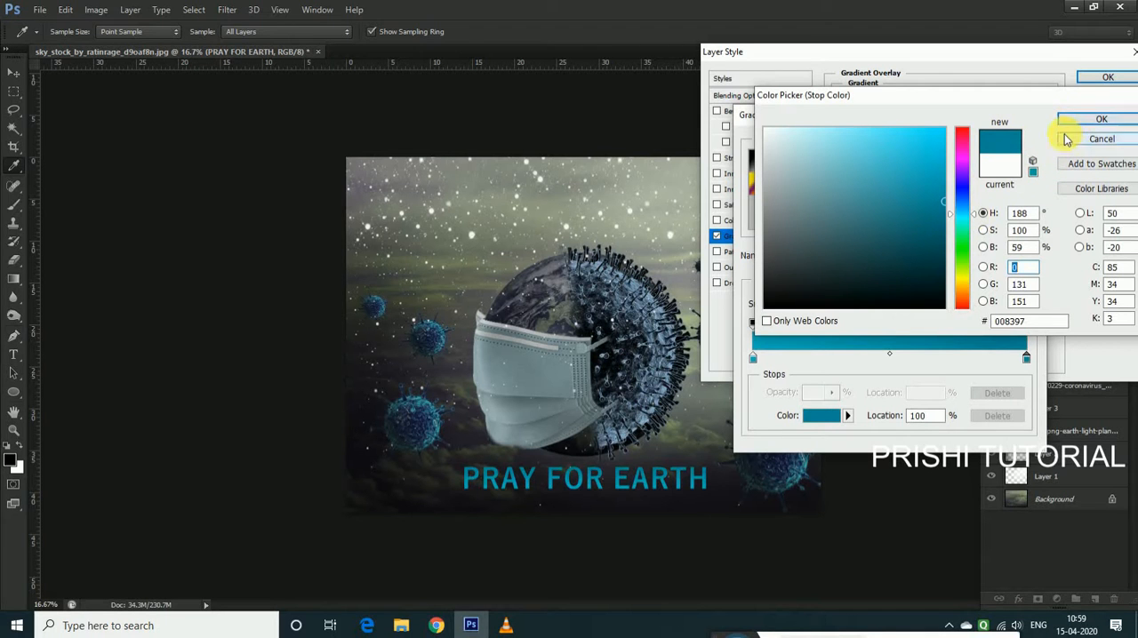
pyautogui.click(1092, 119)
pyautogui.click(1022, 144)
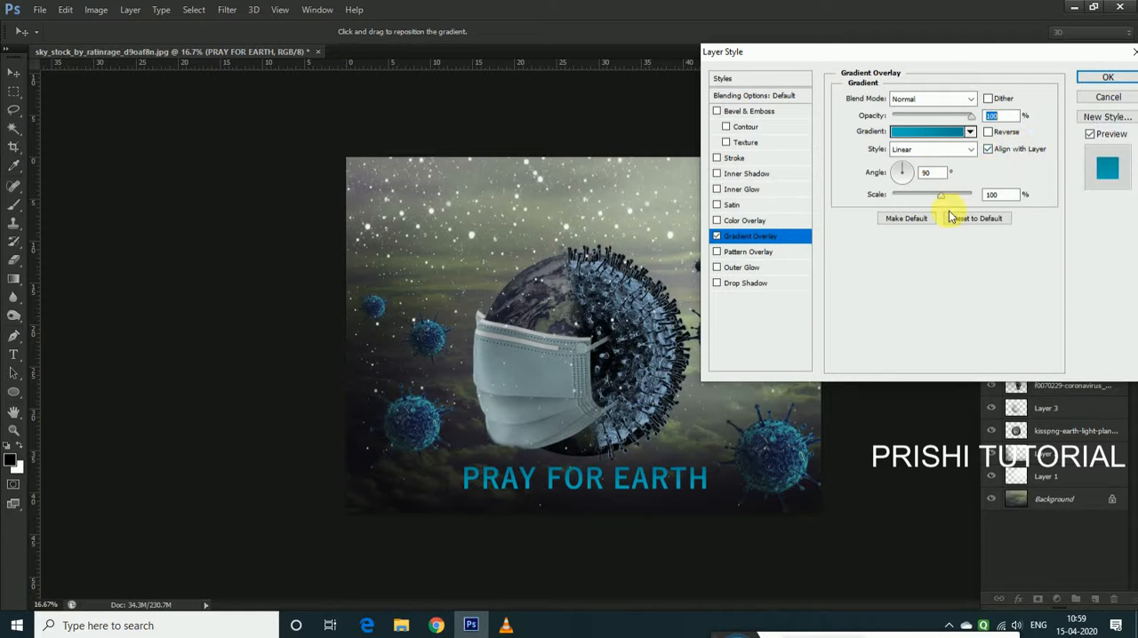
pyautogui.click(1099, 78)
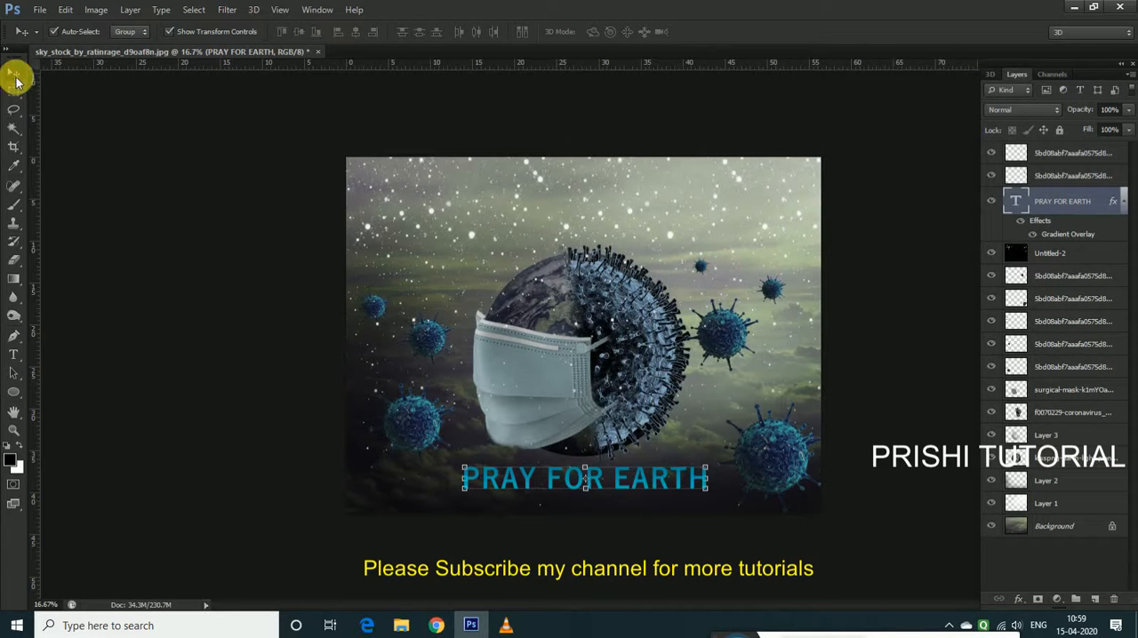
# Select all layers from the topmost virus down to the Background and merge them into a single layer
pyautogui.click(619, 396)
pyautogui.click(700, 539)
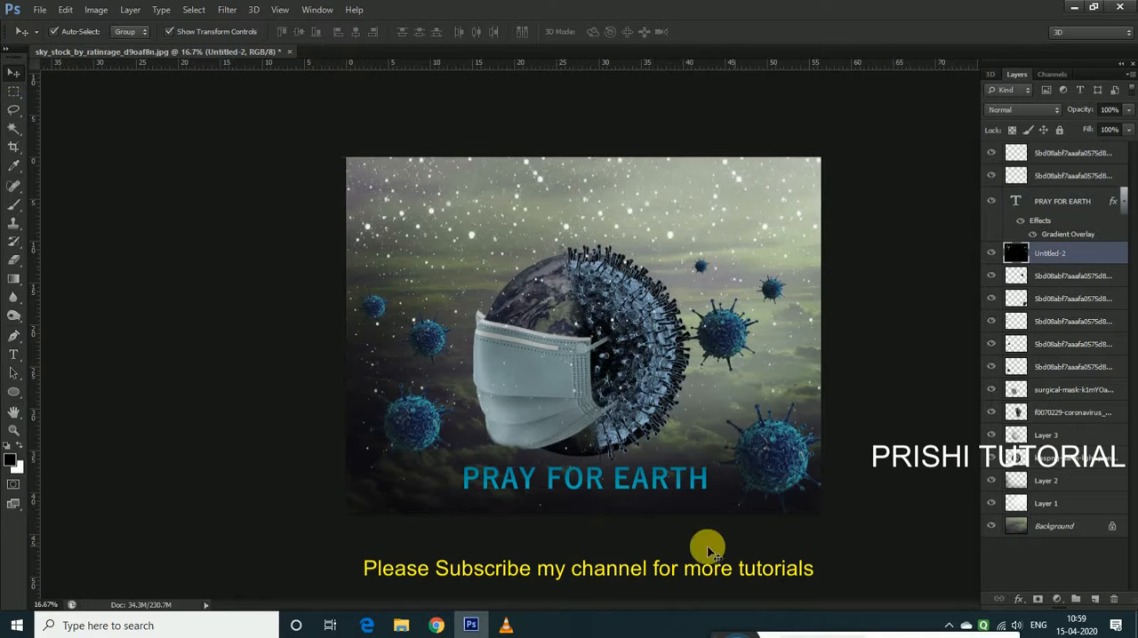
pyautogui.click(1076, 163)
pyautogui.keyDown('shift'); pyautogui.click(1080, 503); pyautogui.keyUp('shift')
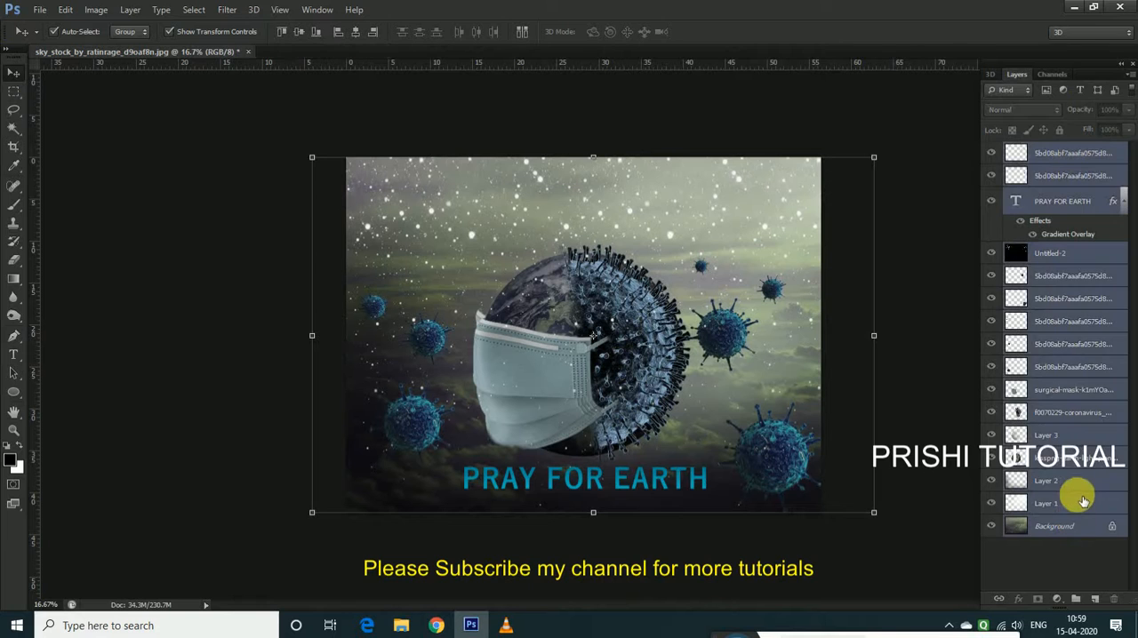
pyautogui.hotkey('ctrl', 'shift', 'e')
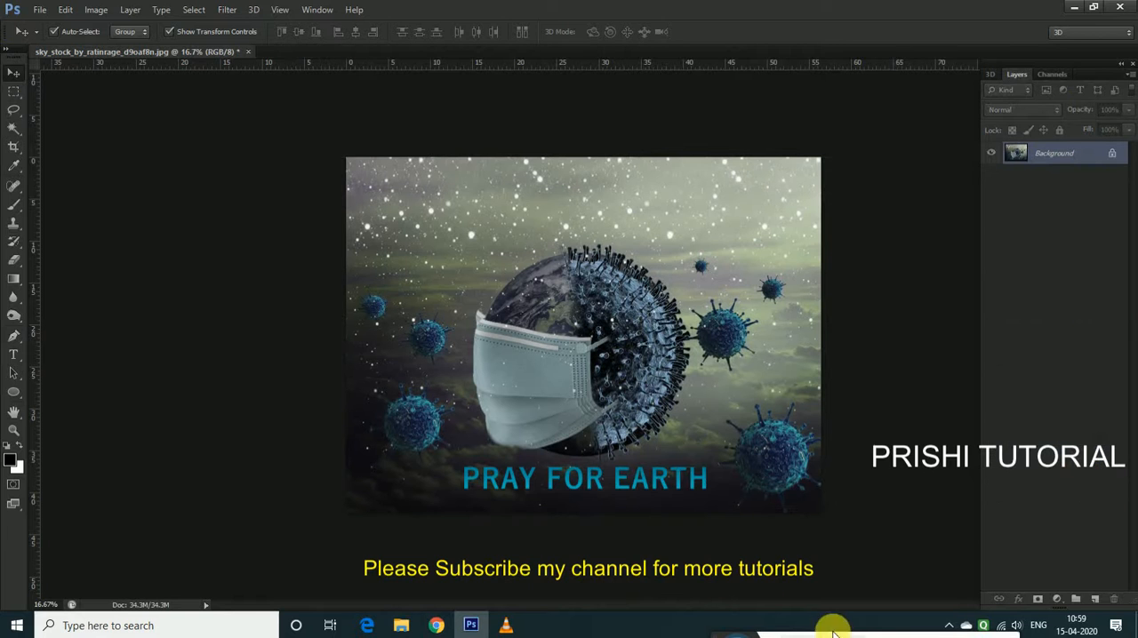